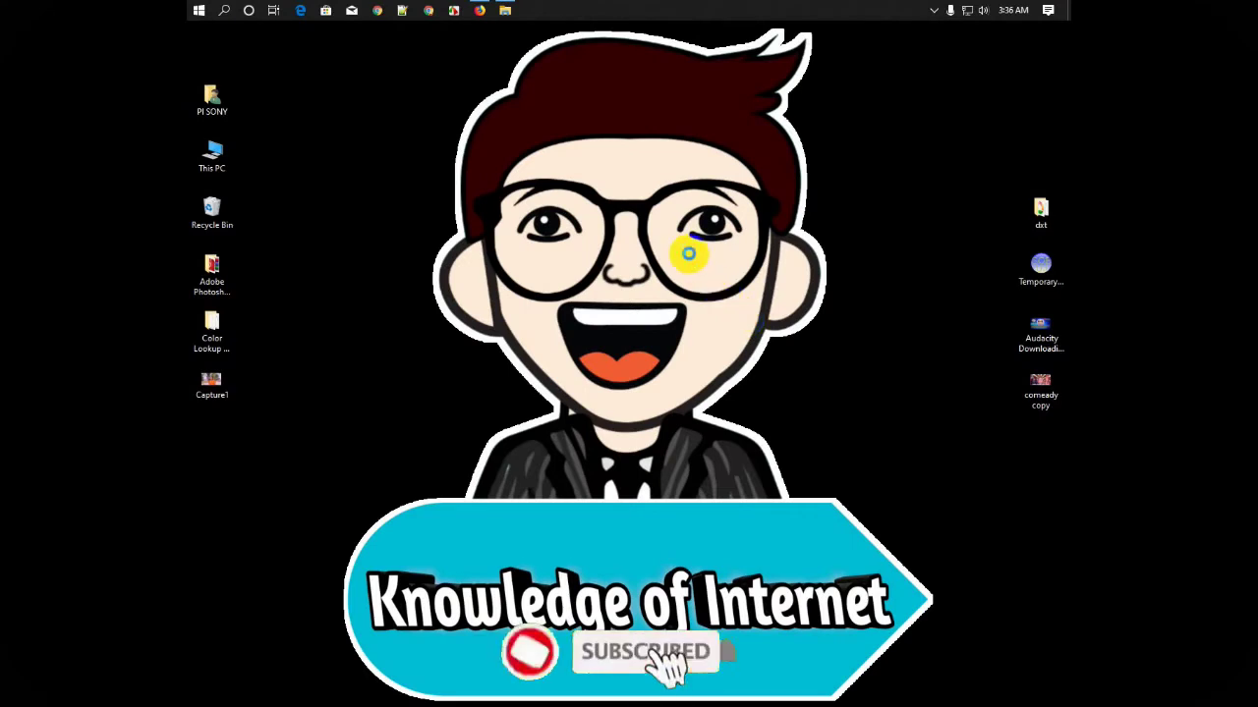
Refresh the desktop repeatedly from its right-click menu
{"action": "right_click", "coordinate": [689, 254]}
{"action": "left_click", "coordinate": [722, 294]}
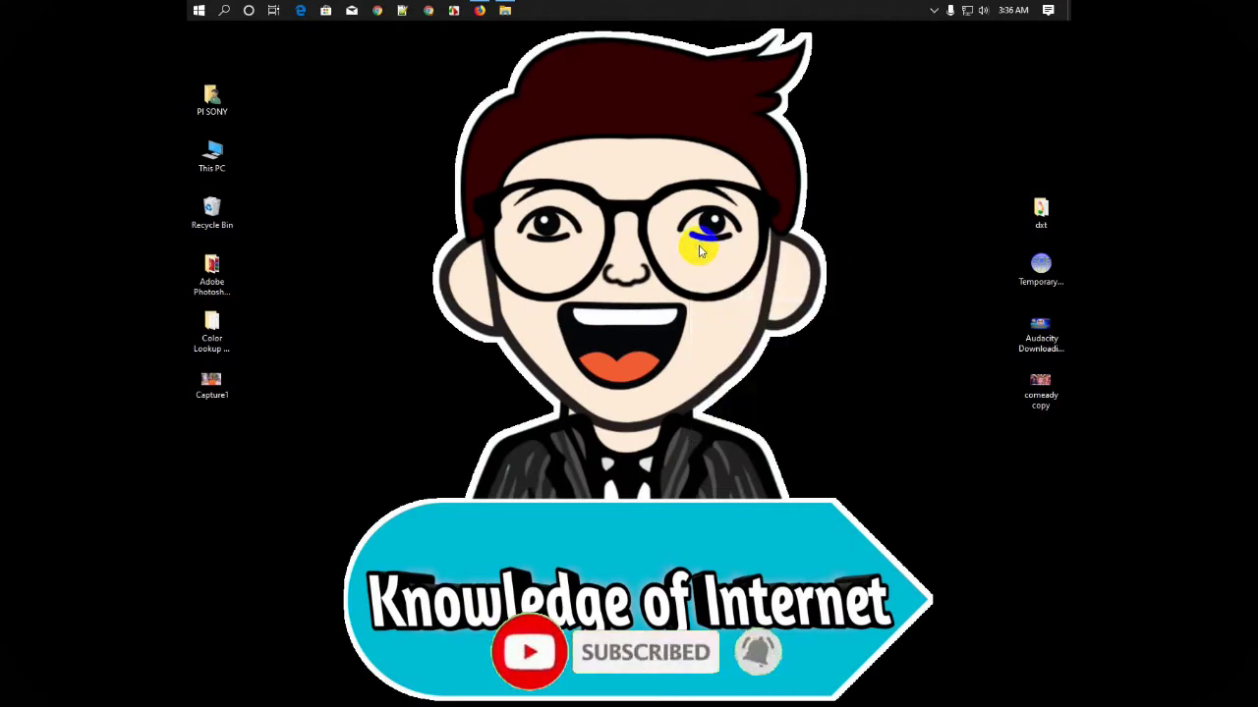
{"action": "right_click", "coordinate": [696, 247]}
{"action": "left_click", "coordinate": [727, 286]}
{"action": "right_click", "coordinate": [691, 254]}
{"action": "left_click", "coordinate": [725, 285]}
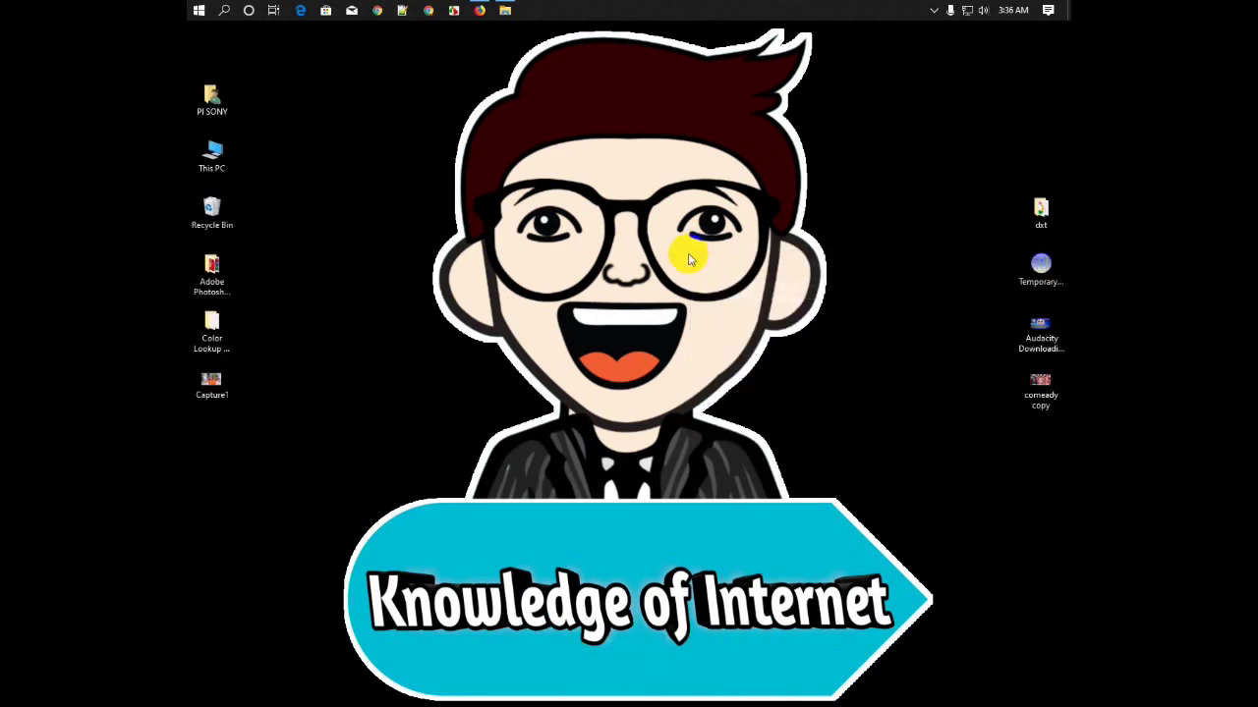
{"action": "right_click", "coordinate": [689, 258]}
{"action": "left_click", "coordinate": [705, 295]}
{"action": "right_click", "coordinate": [696, 255]}
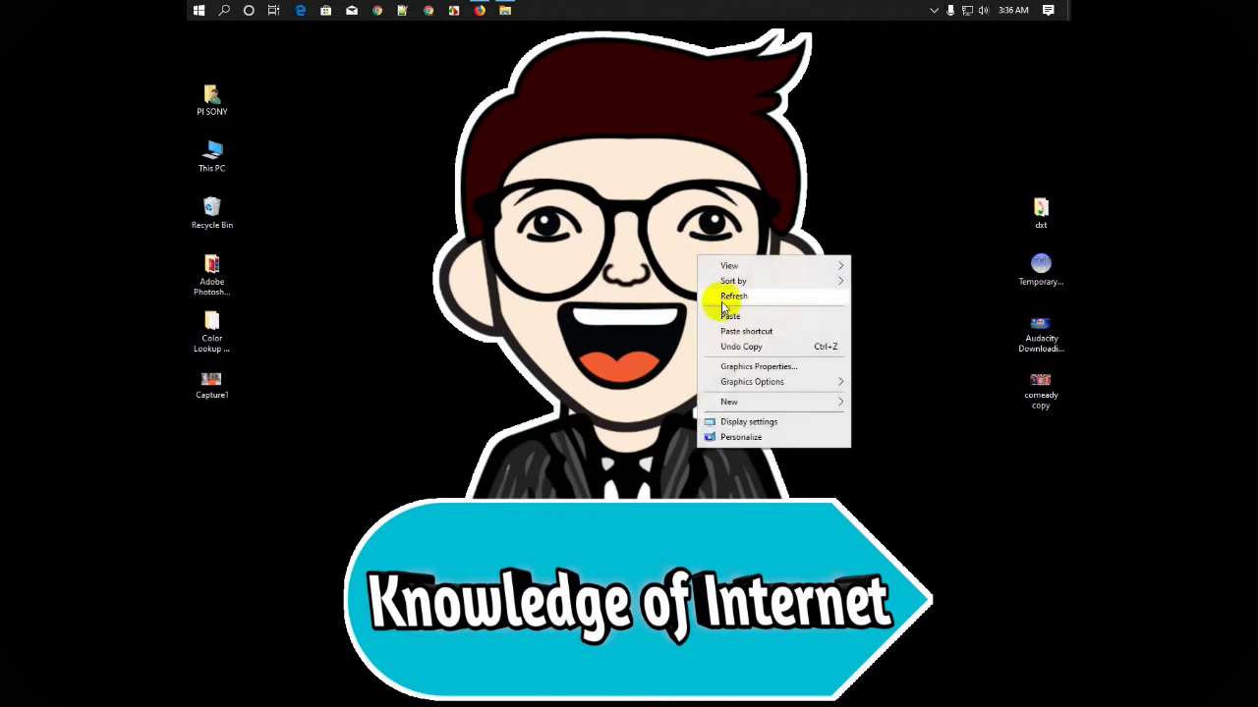
{"action": "left_click", "coordinate": [723, 298]}
{"action": "right_click", "coordinate": [702, 266]}
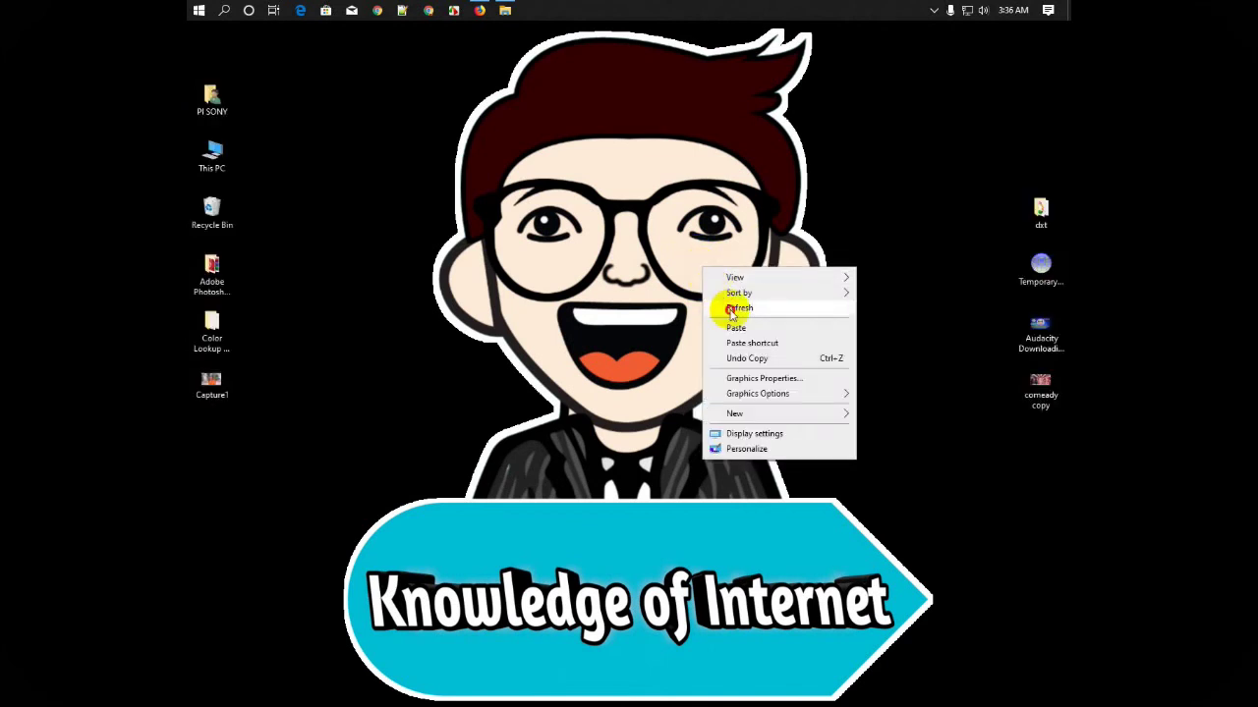
{"action": "left_click", "coordinate": [729, 310]}
{"action": "right_click", "coordinate": [689, 256]}
{"action": "left_click", "coordinate": [711, 297]}
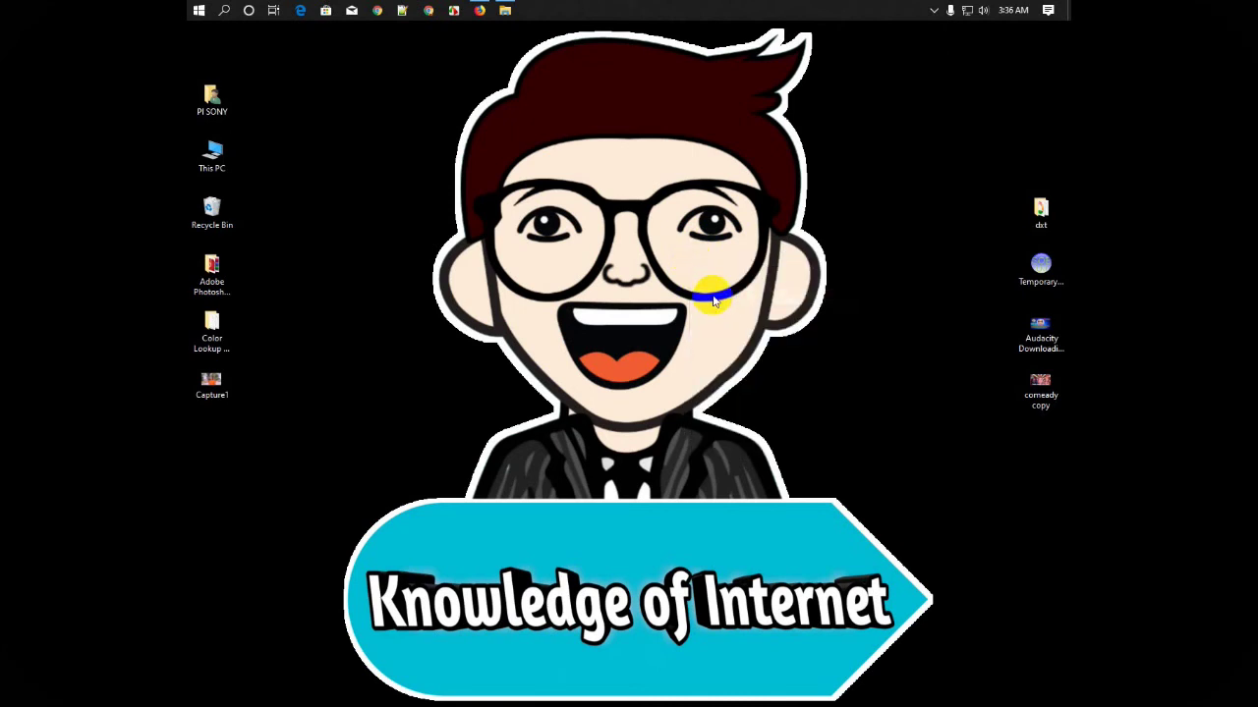
{"action": "right_click", "coordinate": [693, 270]}
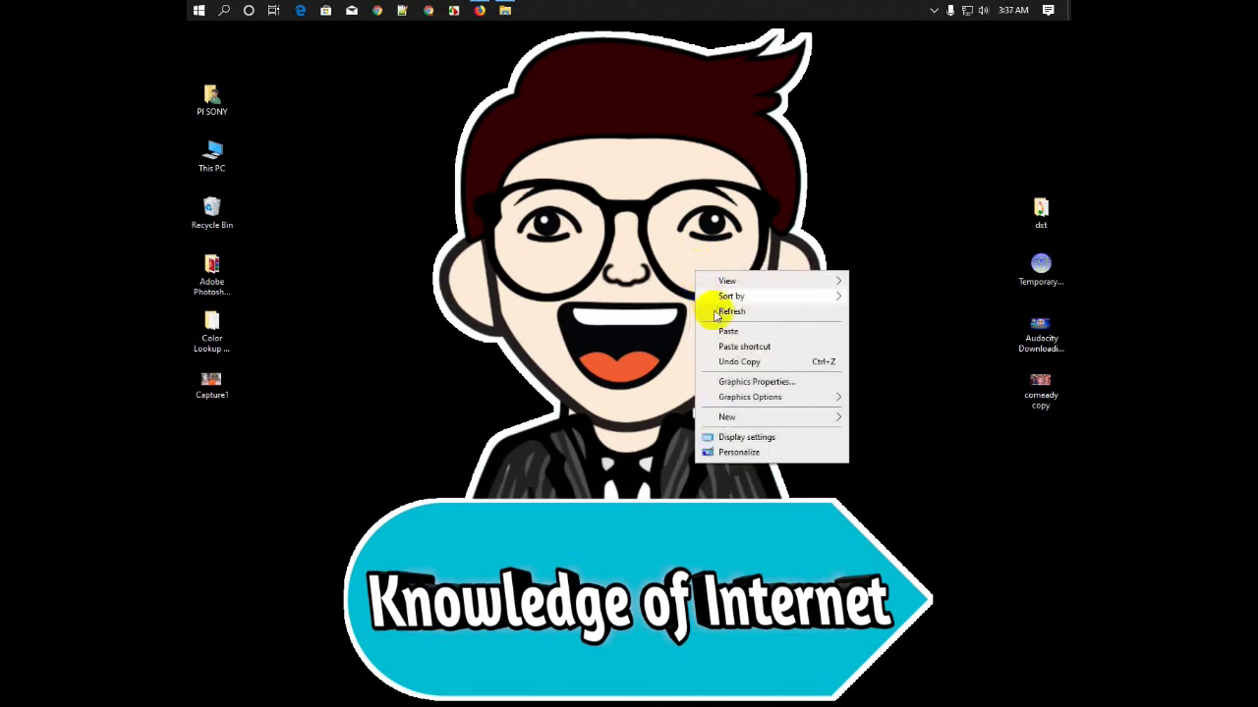
{"action": "left_click", "coordinate": [715, 312]}
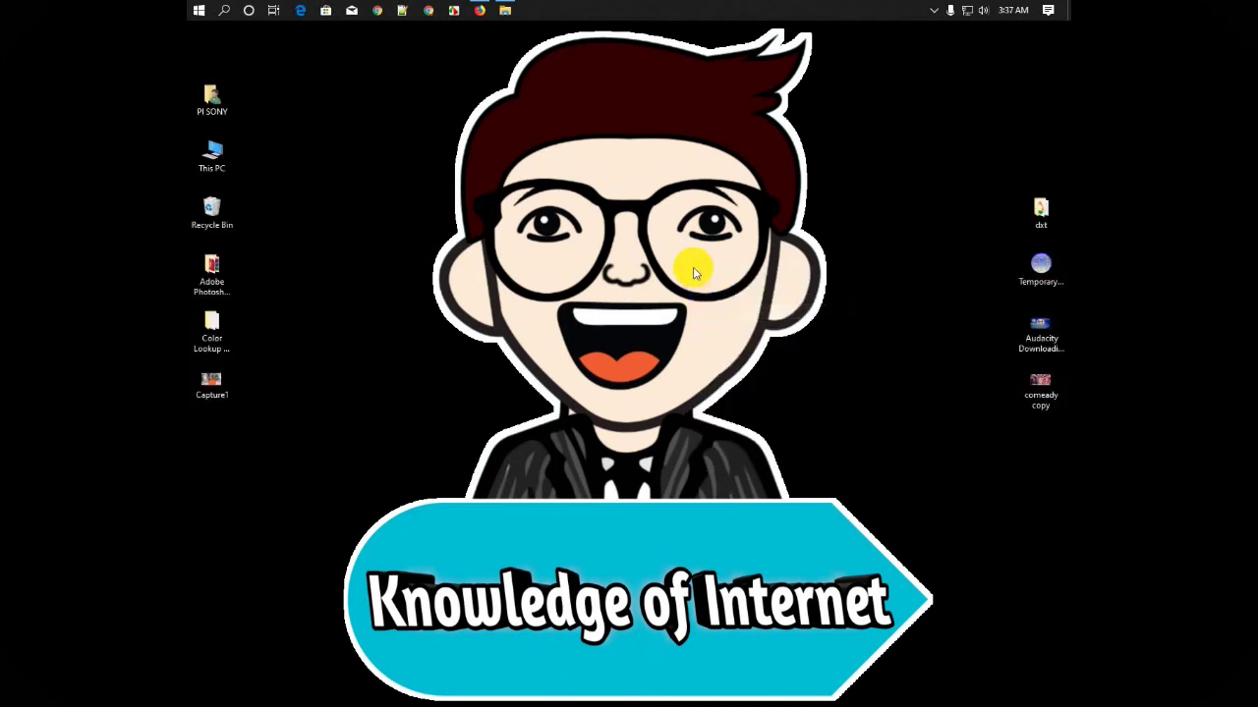
{"action": "right_click", "coordinate": [692, 270]}
{"action": "left_click", "coordinate": [711, 312]}
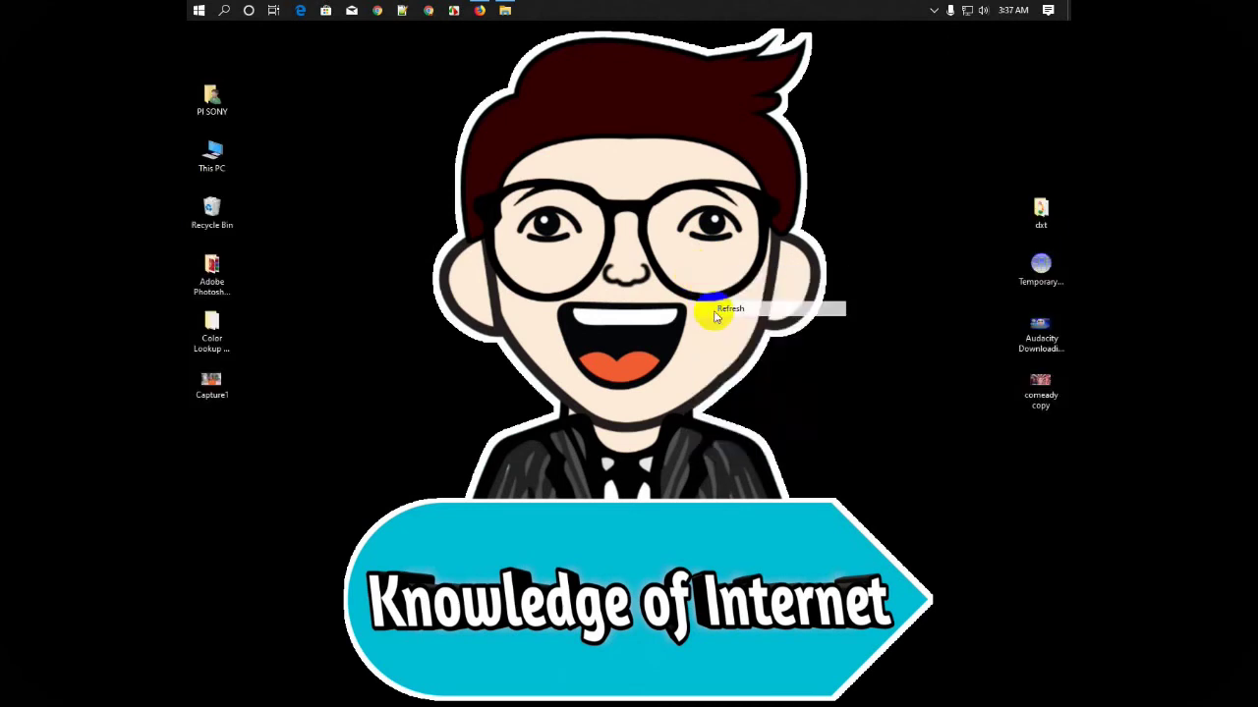
{"action": "right_click", "coordinate": [700, 268]}
{"action": "left_click", "coordinate": [713, 311]}
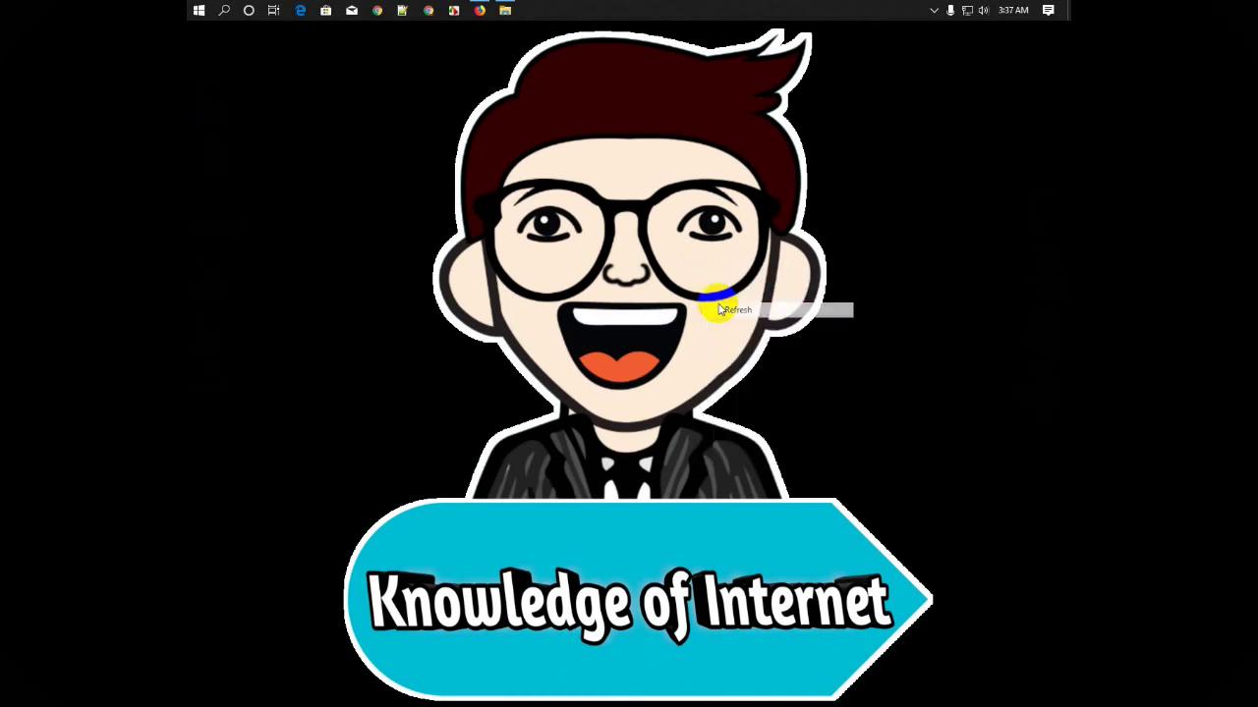
Select the Adobe Photoshop CC shortcut and refresh the desktop
{"action": "left_click", "coordinate": [233, 268]}
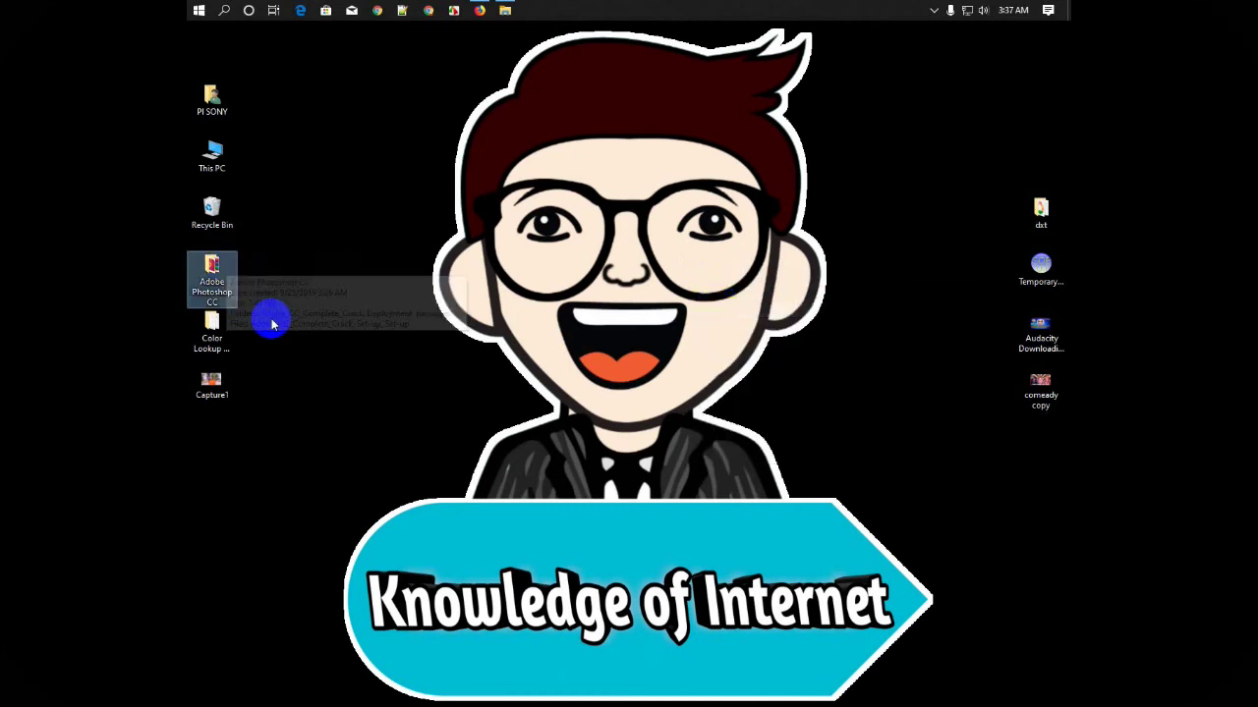
{"action": "right_click", "coordinate": [329, 249]}
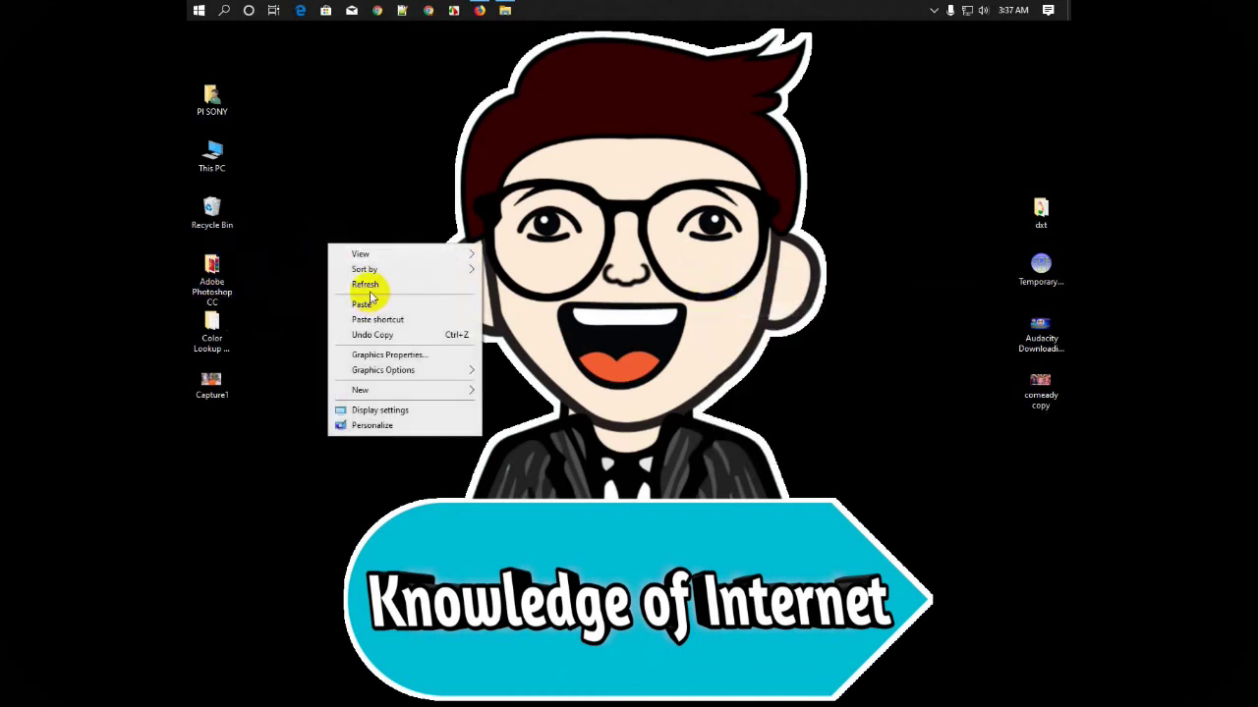
{"action": "left_click", "coordinate": [329, 283]}
{"action": "left_click", "coordinate": [225, 280]}
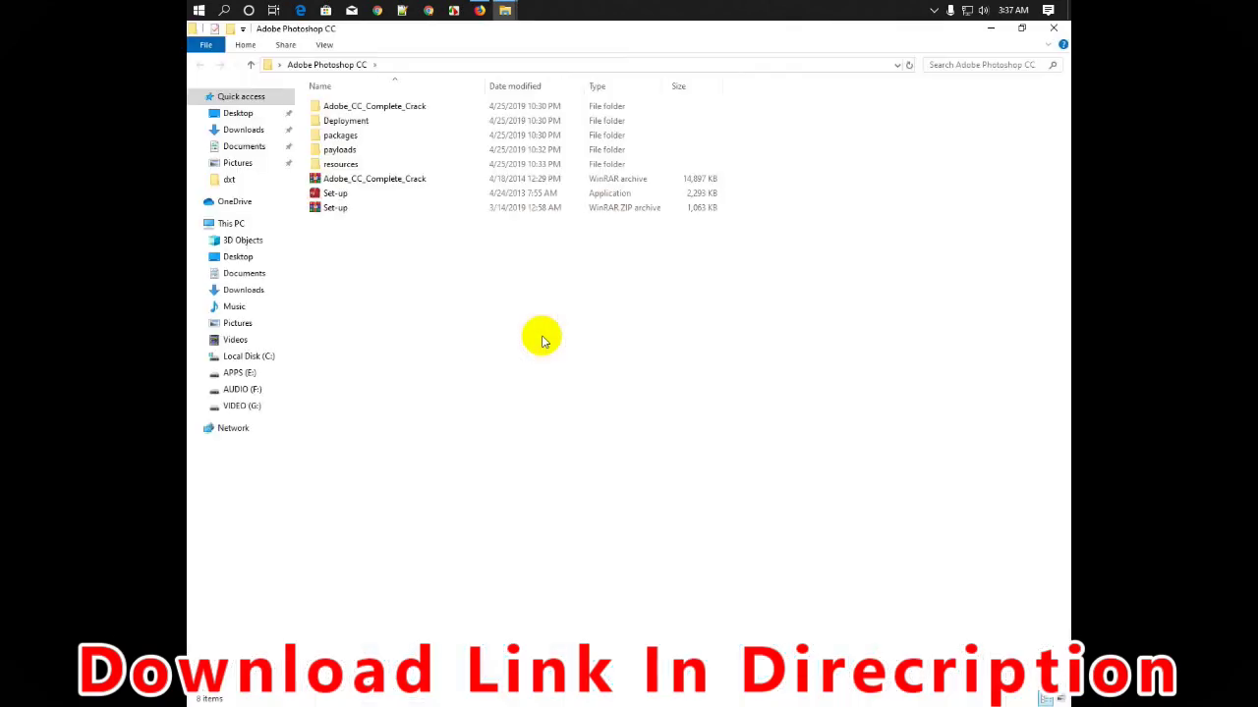
Refresh the Adobe Photoshop CC folder listing and test-select its seven entries
{"action": "right_click", "coordinate": [542, 339]}
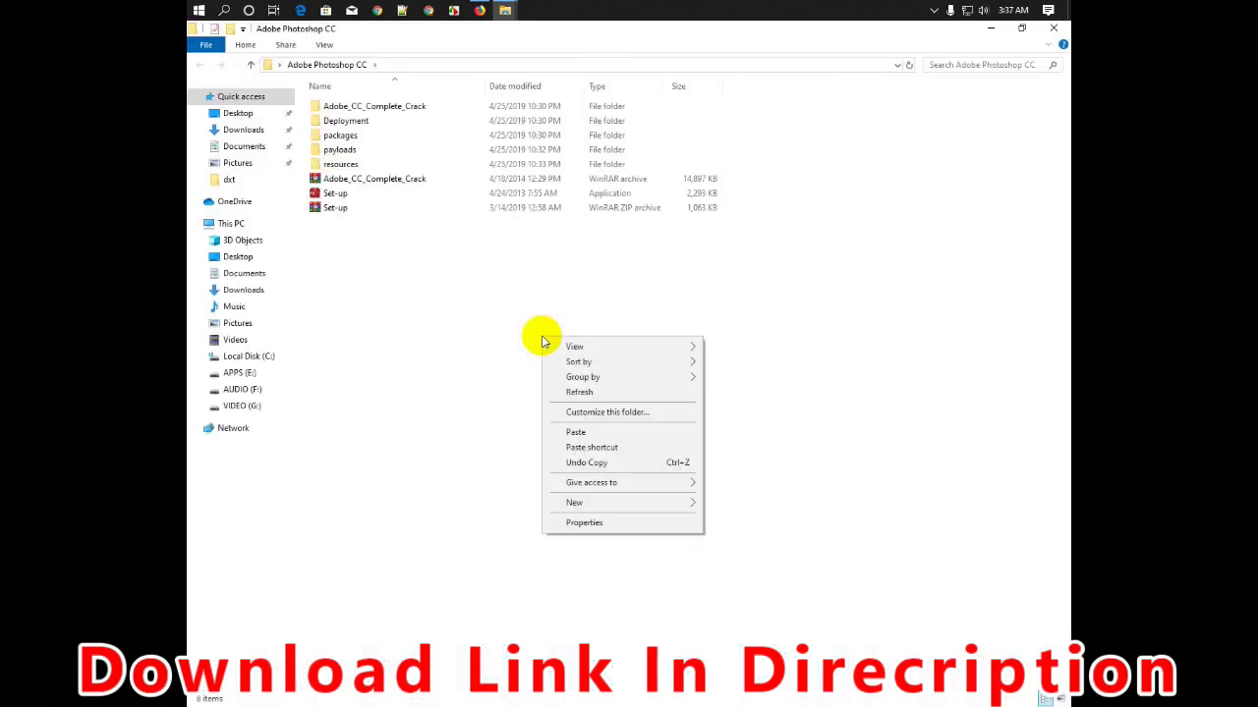
{"action": "left_click", "coordinate": [581, 390]}
{"action": "mouse_move", "coordinate": [240, 265]}
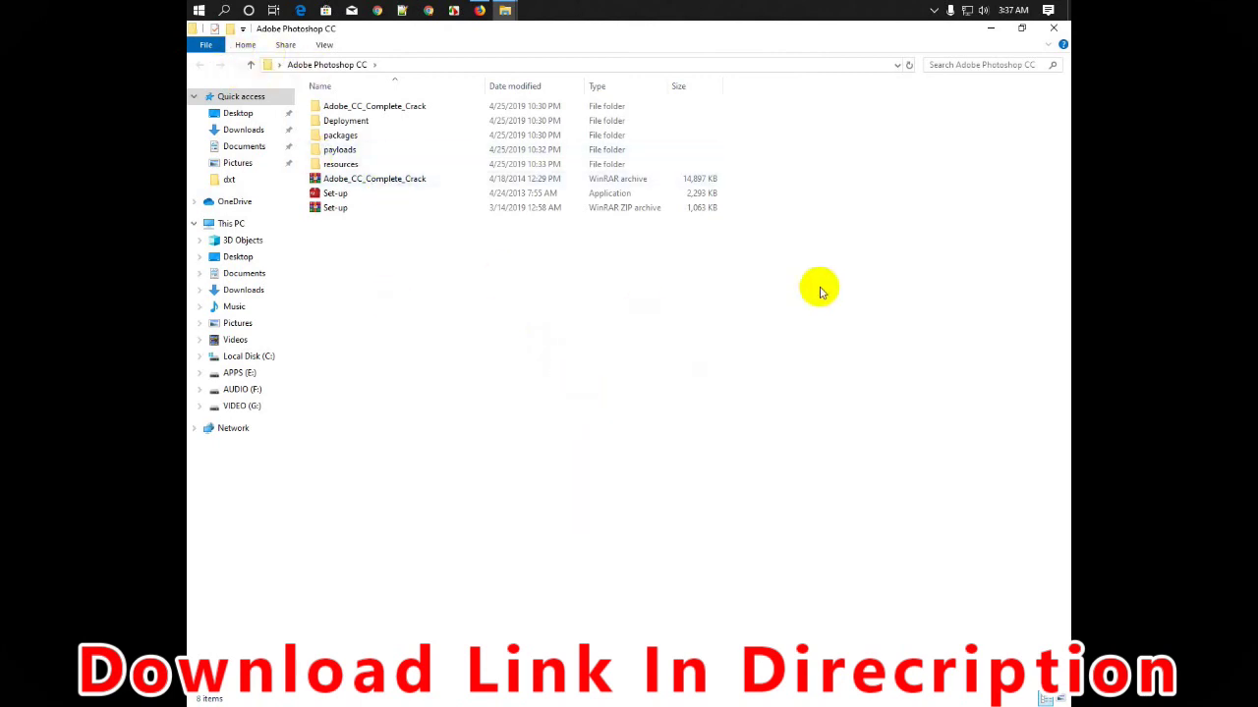
{"action": "left_click_drag", "start_coordinate": [690, 257], "coordinate": [401, 104]}
{"action": "left_click", "coordinate": [711, 413]}
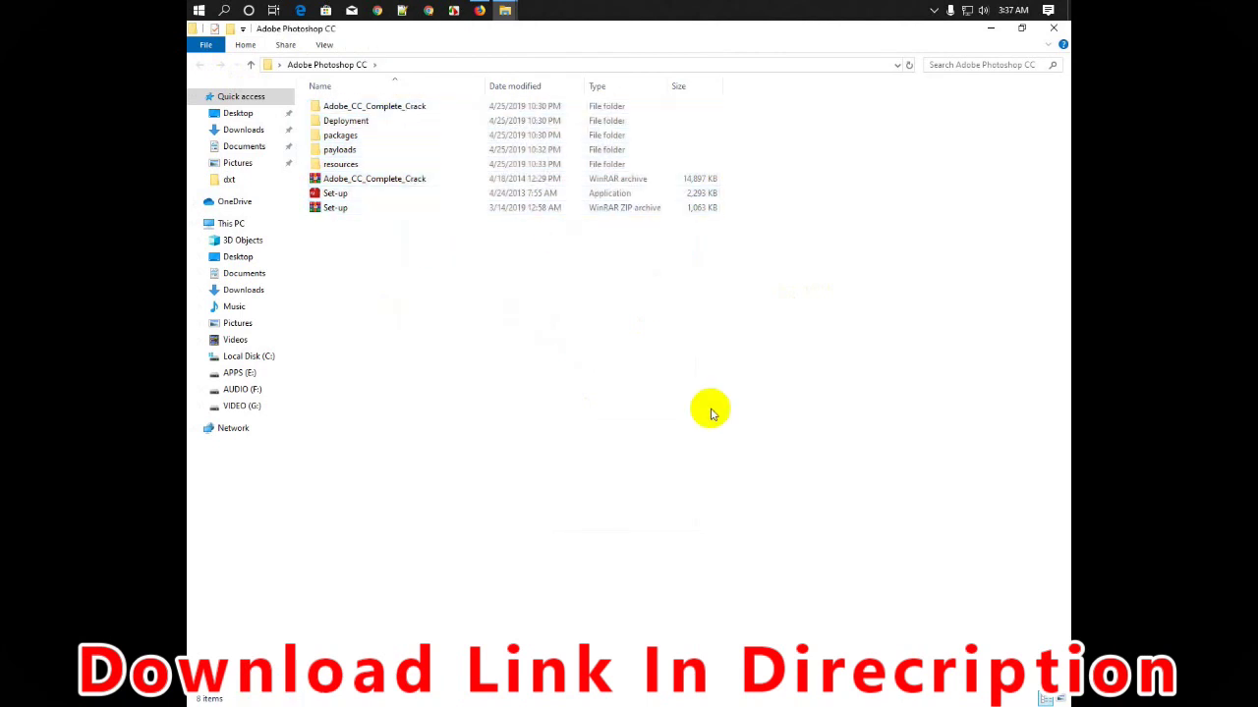
{"action": "left_click_drag", "start_coordinate": [710, 340], "coordinate": [491, 104]}
{"action": "left_click", "coordinate": [804, 254]}
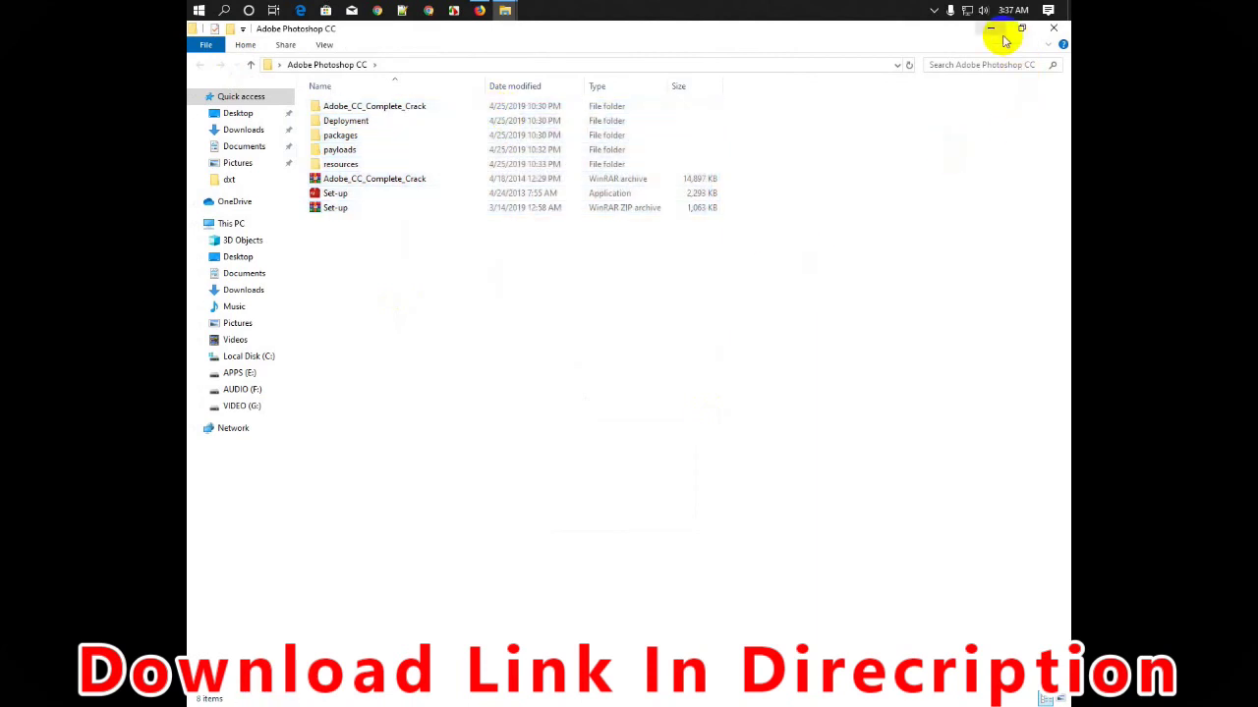
Minimize the Adobe Photoshop CC folder window and refresh the desktop
{"action": "left_click", "coordinate": [993, 29]}
{"action": "right_click", "coordinate": [786, 126]}
{"action": "left_click", "coordinate": [801, 165]}
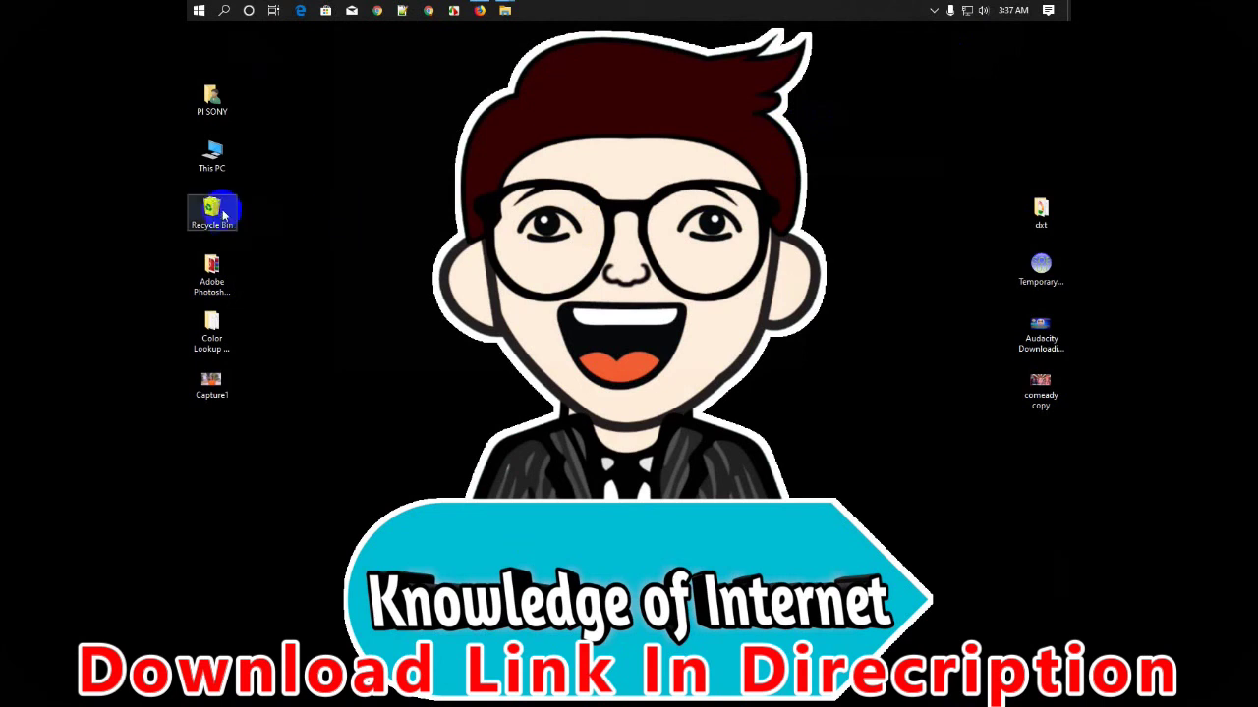
Permanently empty the Recycle Bin, then refresh the desktop again
{"action": "right_click", "coordinate": [222, 209]}
{"action": "left_click", "coordinate": [254, 235]}
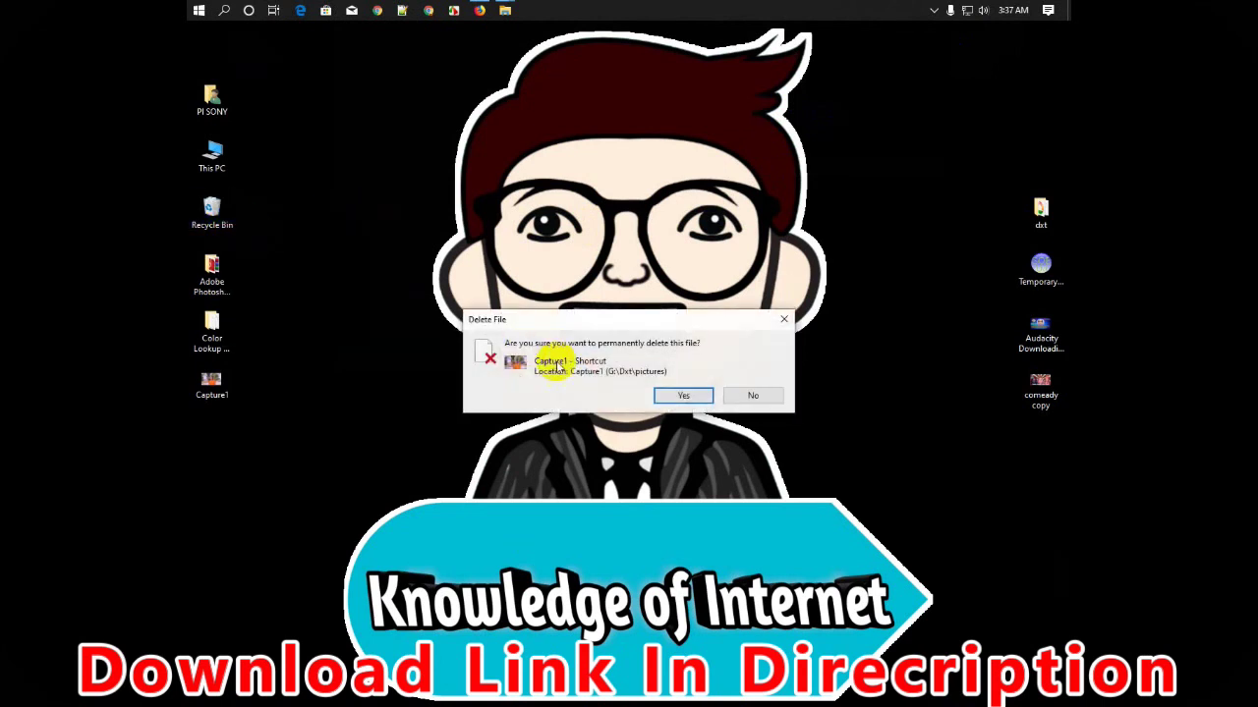
{"action": "left_click", "coordinate": [676, 395]}
{"action": "right_click", "coordinate": [601, 248]}
{"action": "left_click", "coordinate": [627, 285]}
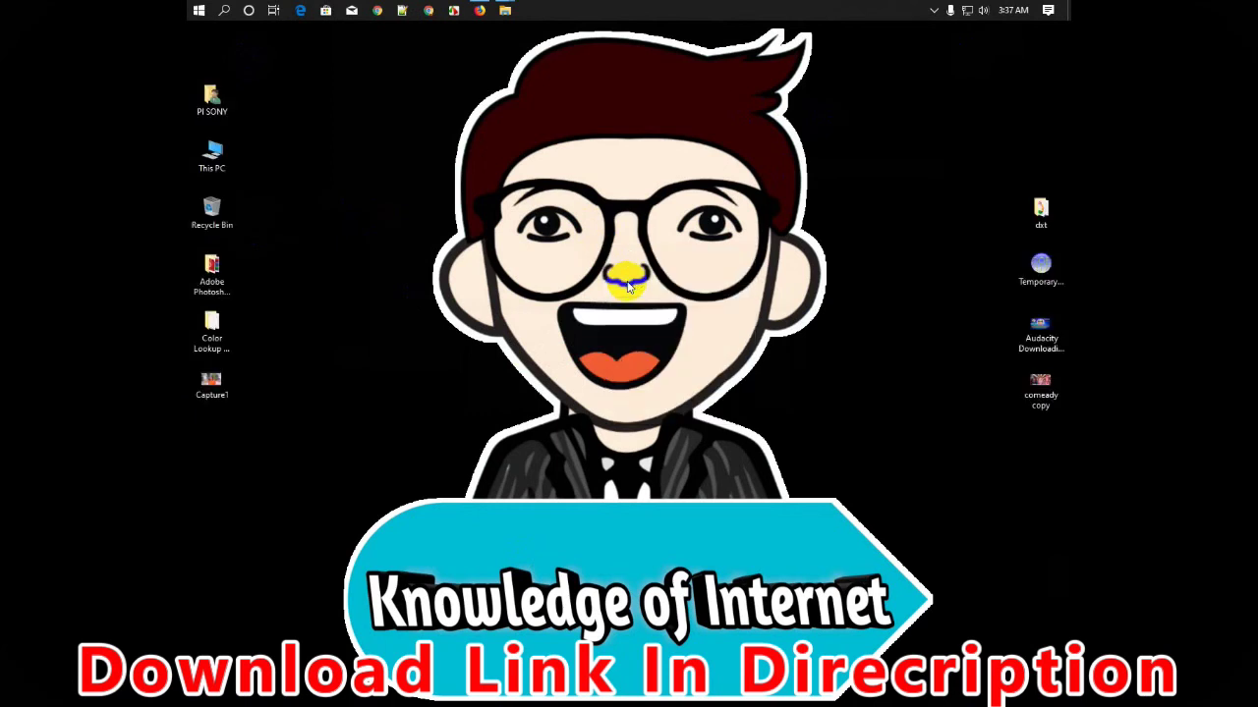
{"action": "left_click", "coordinate": [211, 273]}
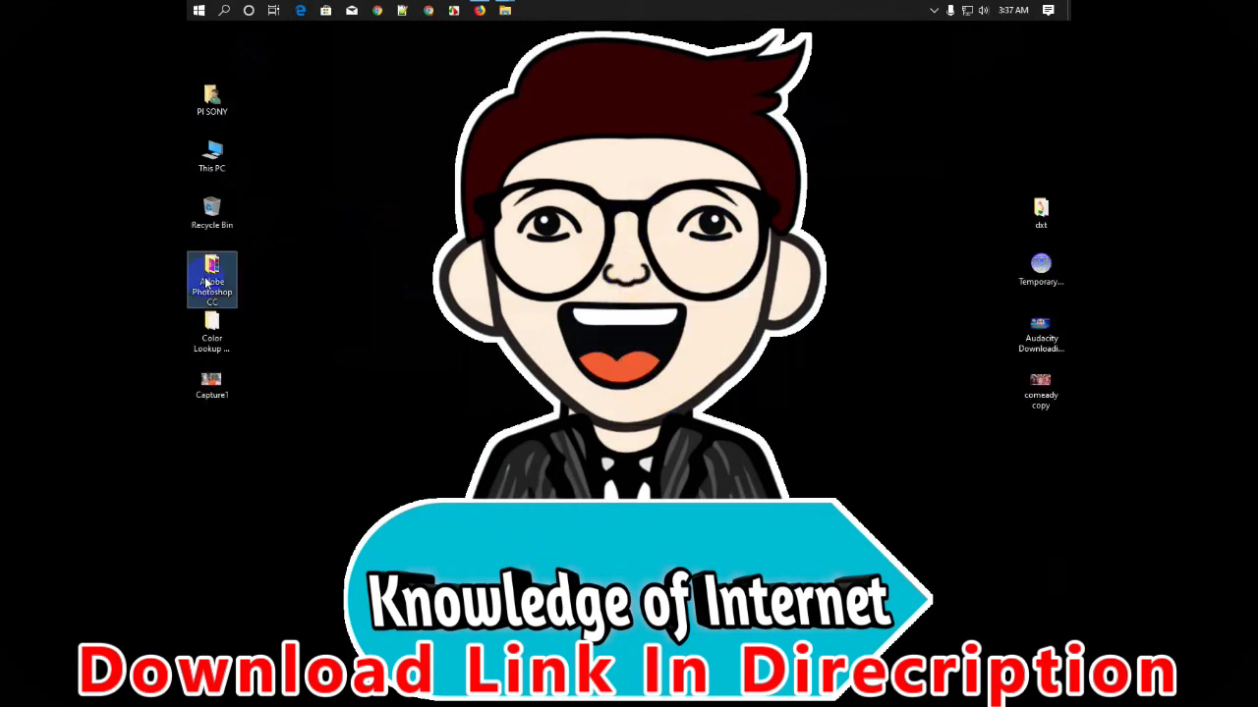
{"action": "right_click", "coordinate": [620, 267]}
{"action": "left_click", "coordinate": [655, 300]}
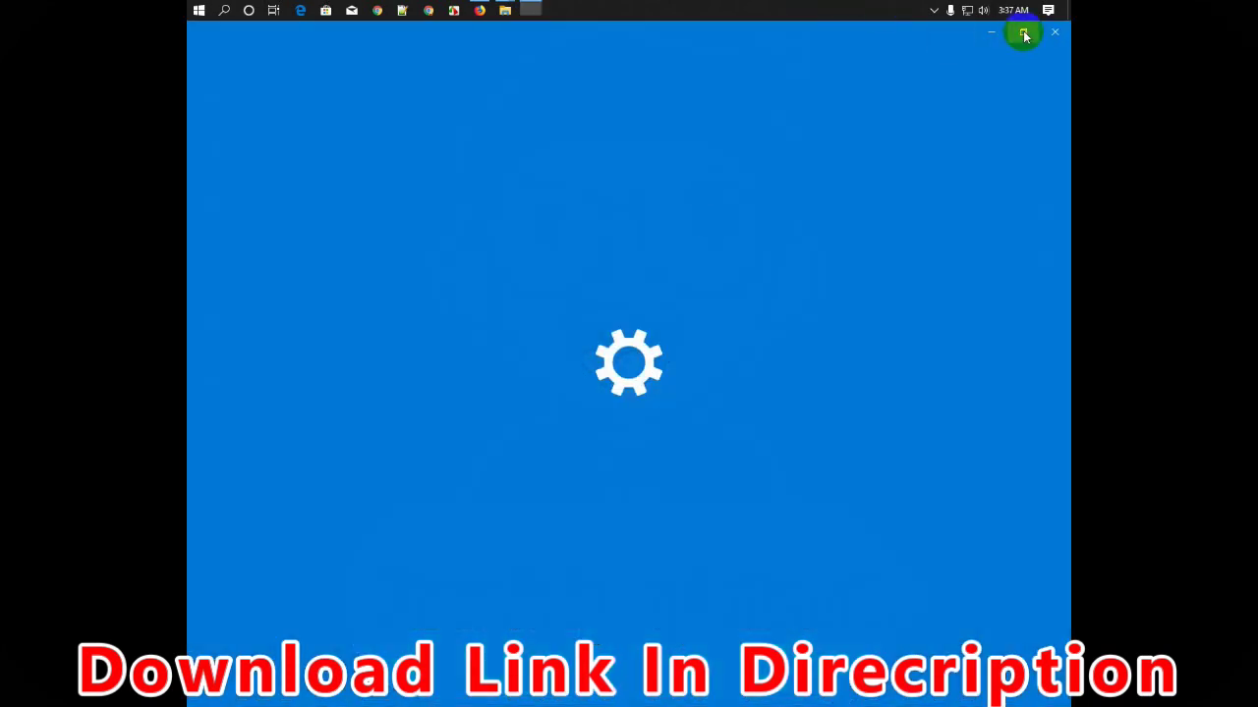
Disable the Ethernet adapter in Network Connections and close Settings
{"action": "left_click", "coordinate": [1023, 32]}
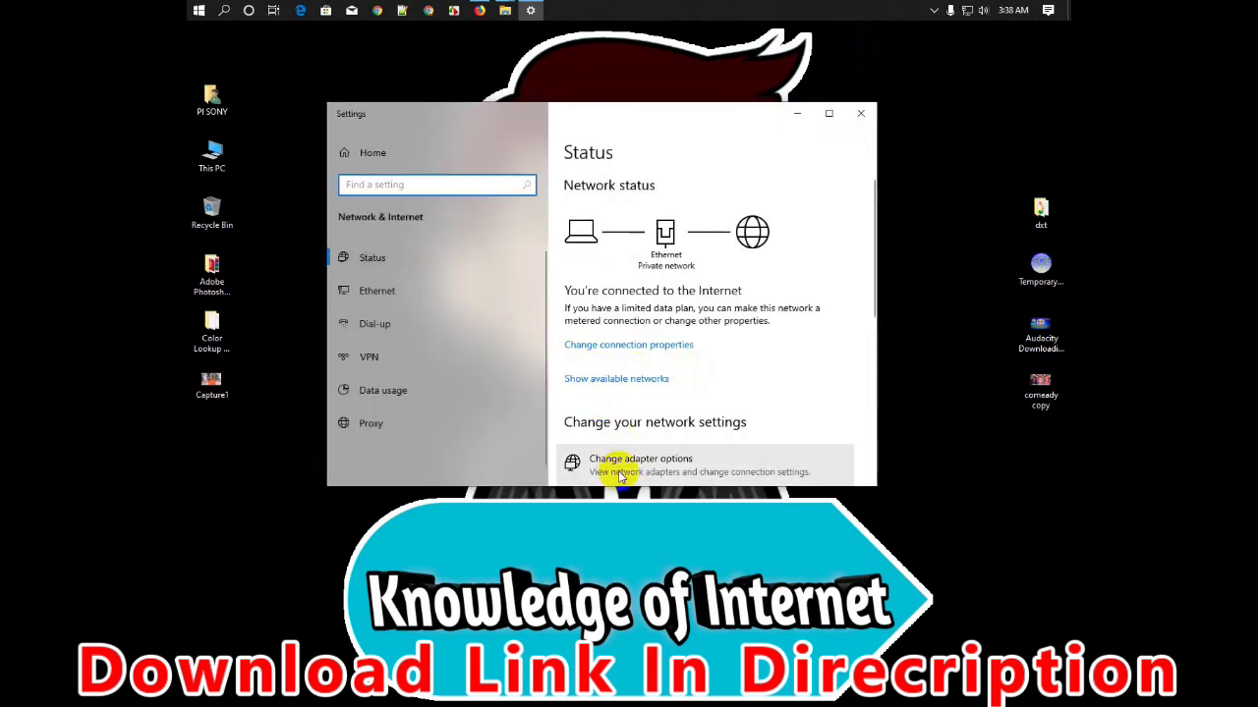
{"action": "left_click", "coordinate": [588, 462]}
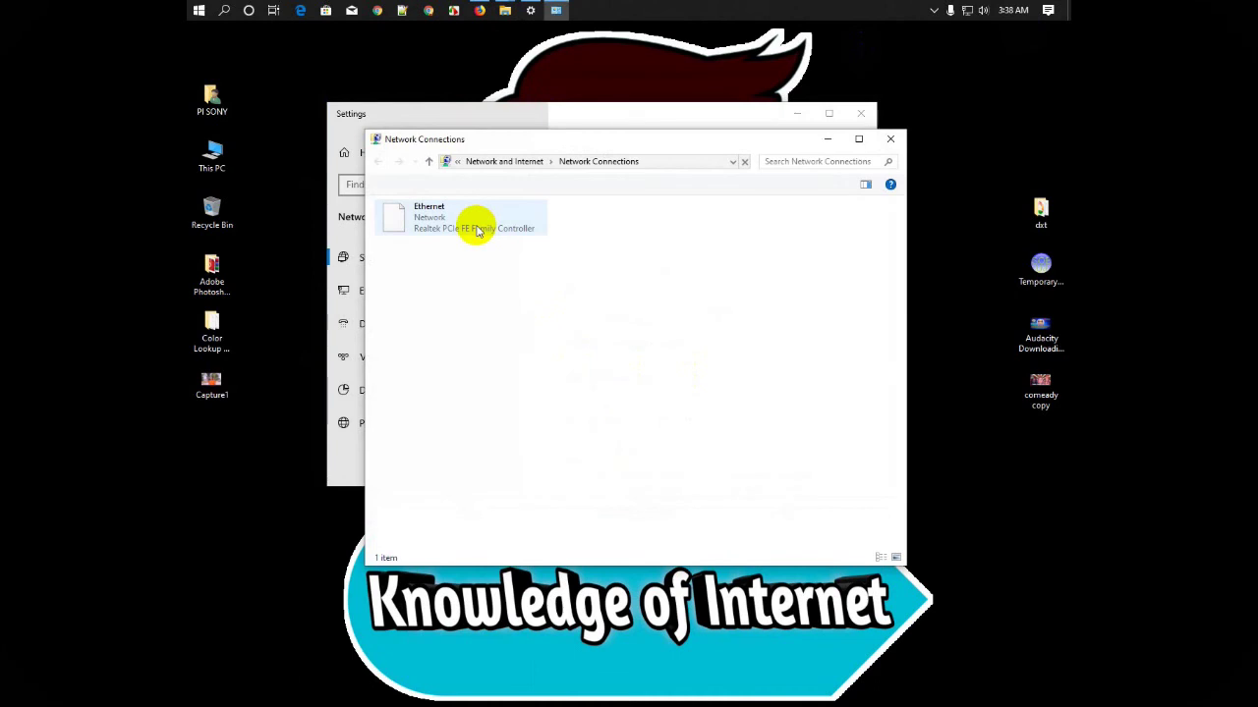
{"action": "left_click", "coordinate": [481, 226]}
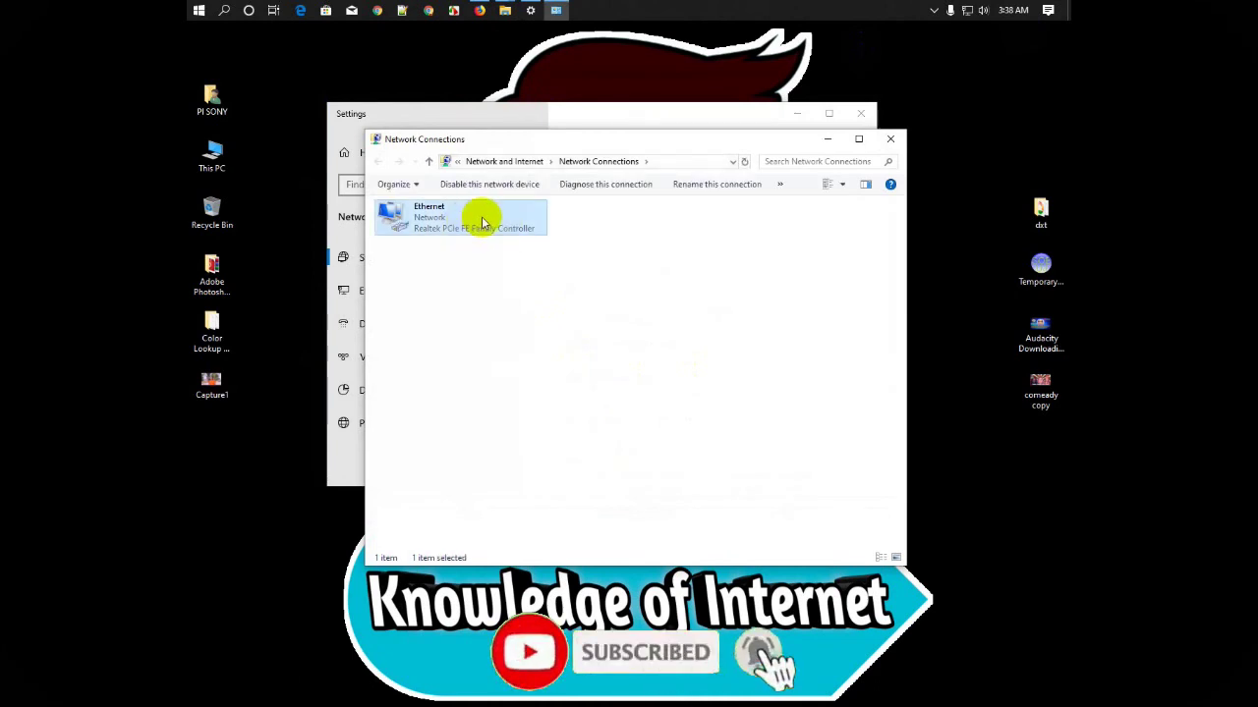
{"action": "right_click", "coordinate": [481, 224]}
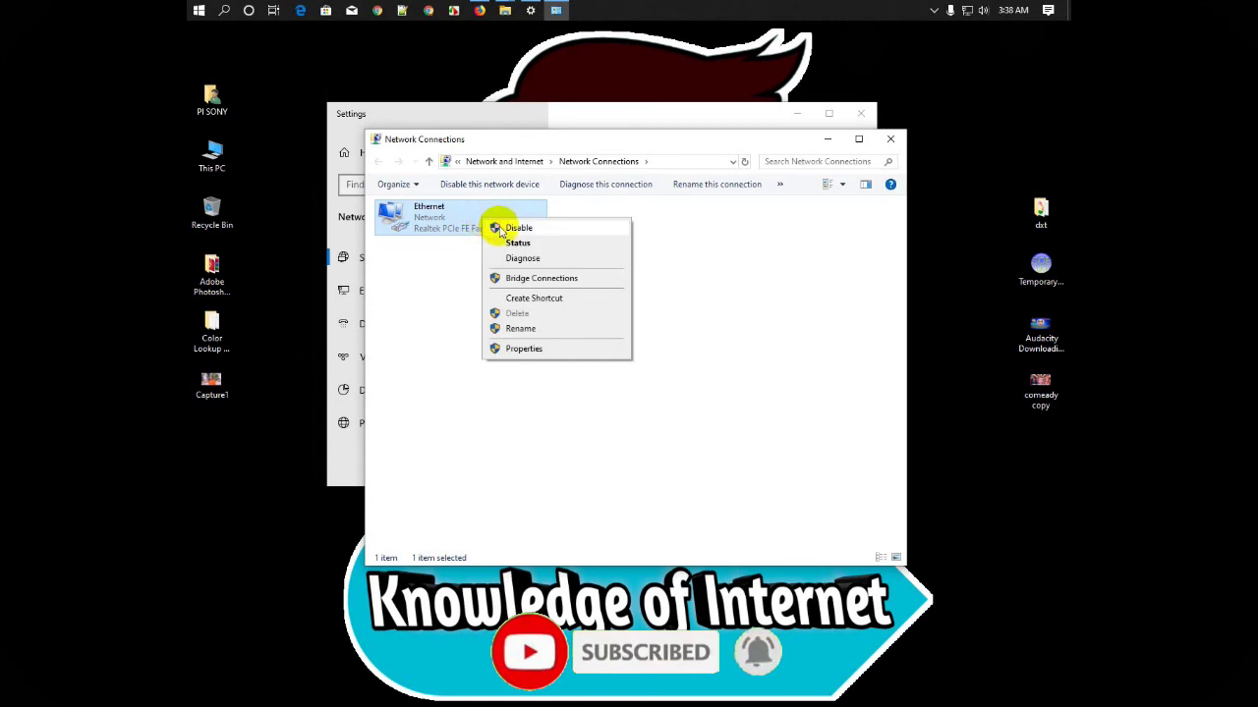
{"action": "left_click", "coordinate": [500, 229]}
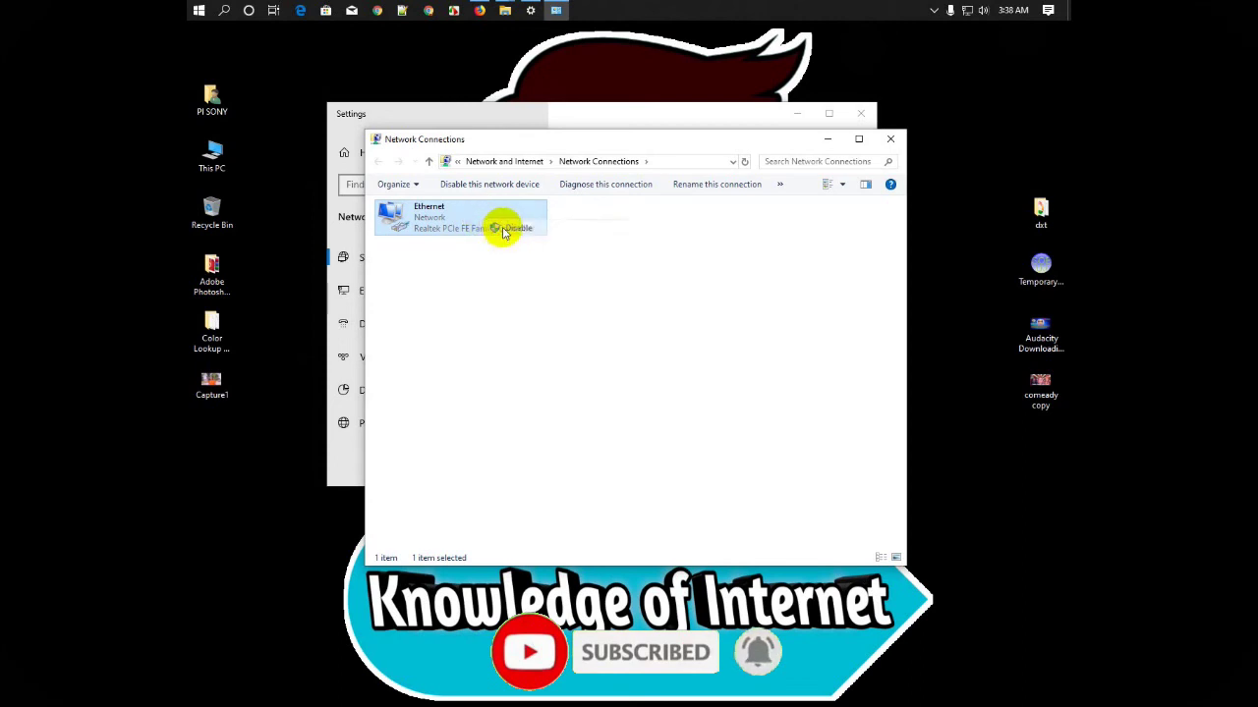
{"action": "left_click", "coordinate": [861, 116]}
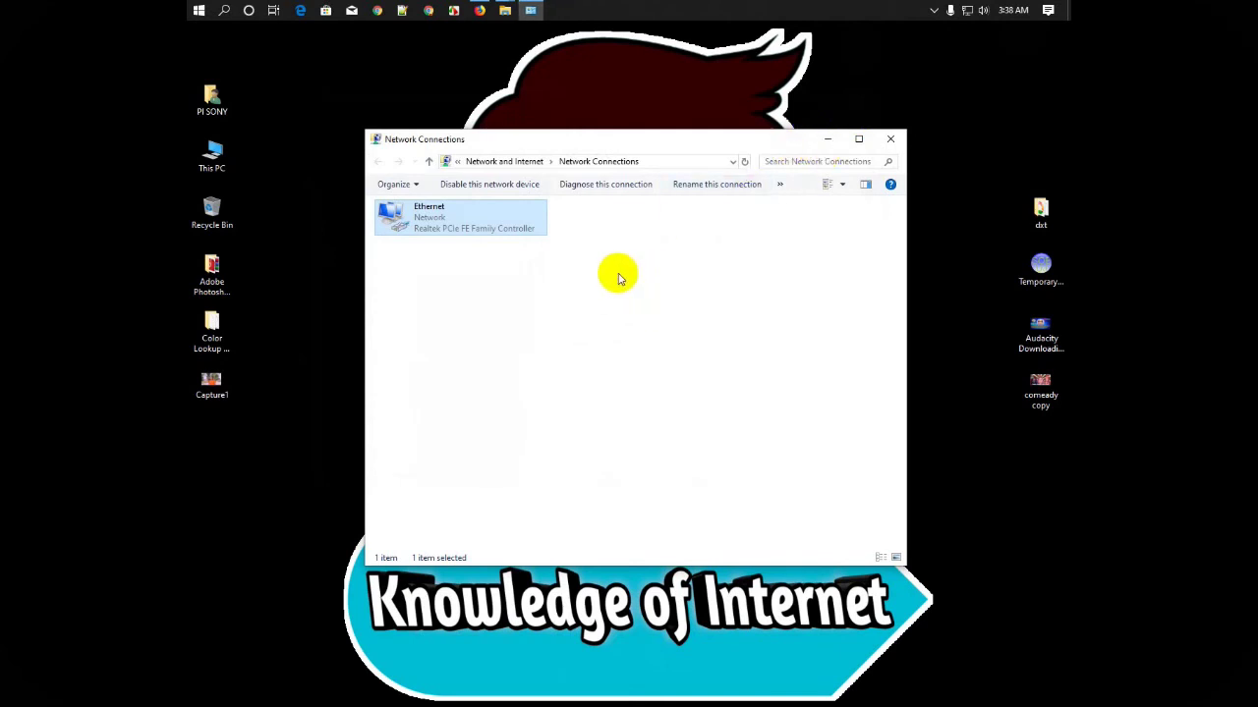
Confirm Ethernet shows Disabled, then minimize the Network Connections window
{"action": "right_click", "coordinate": [617, 275]}
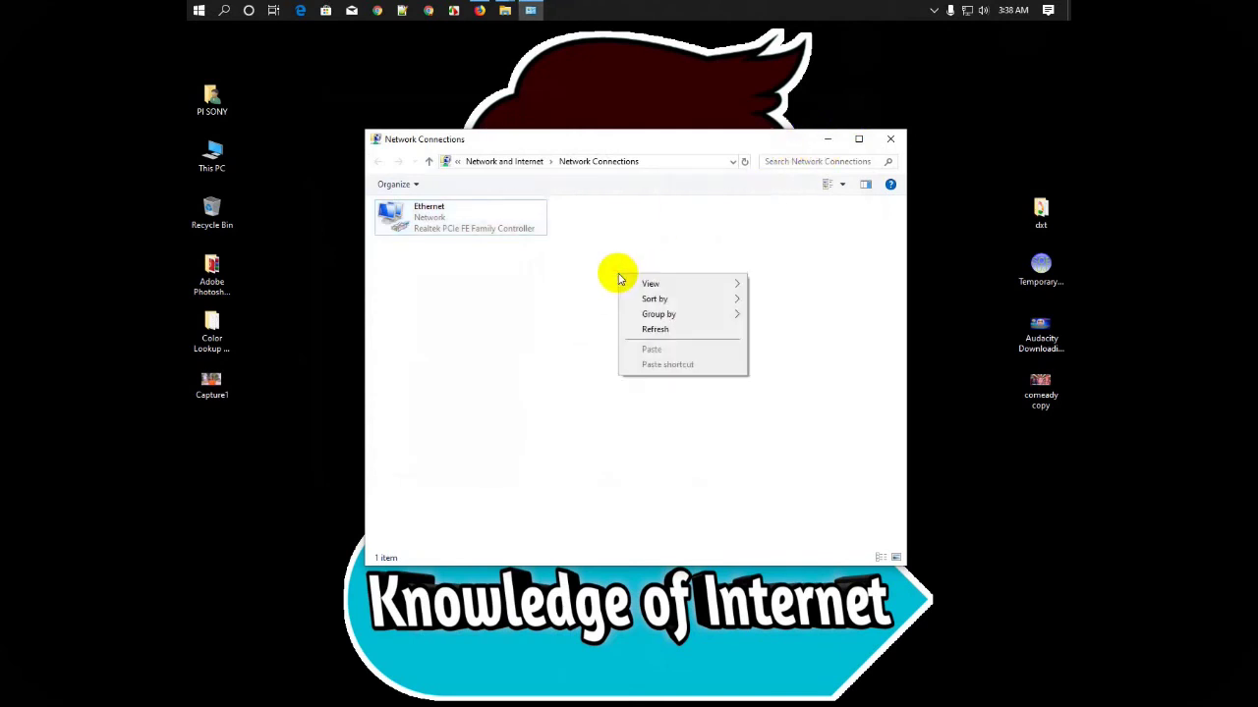
{"action": "left_click", "coordinate": [641, 327]}
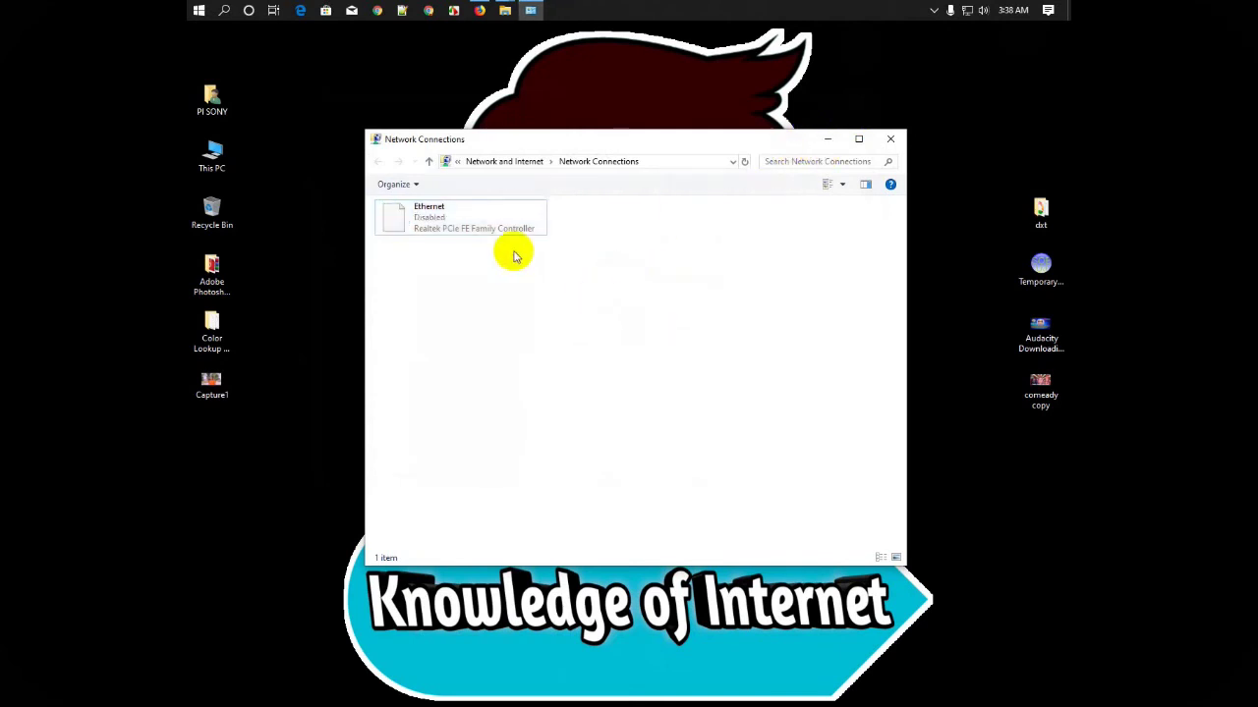
{"action": "left_click", "coordinate": [830, 143]}
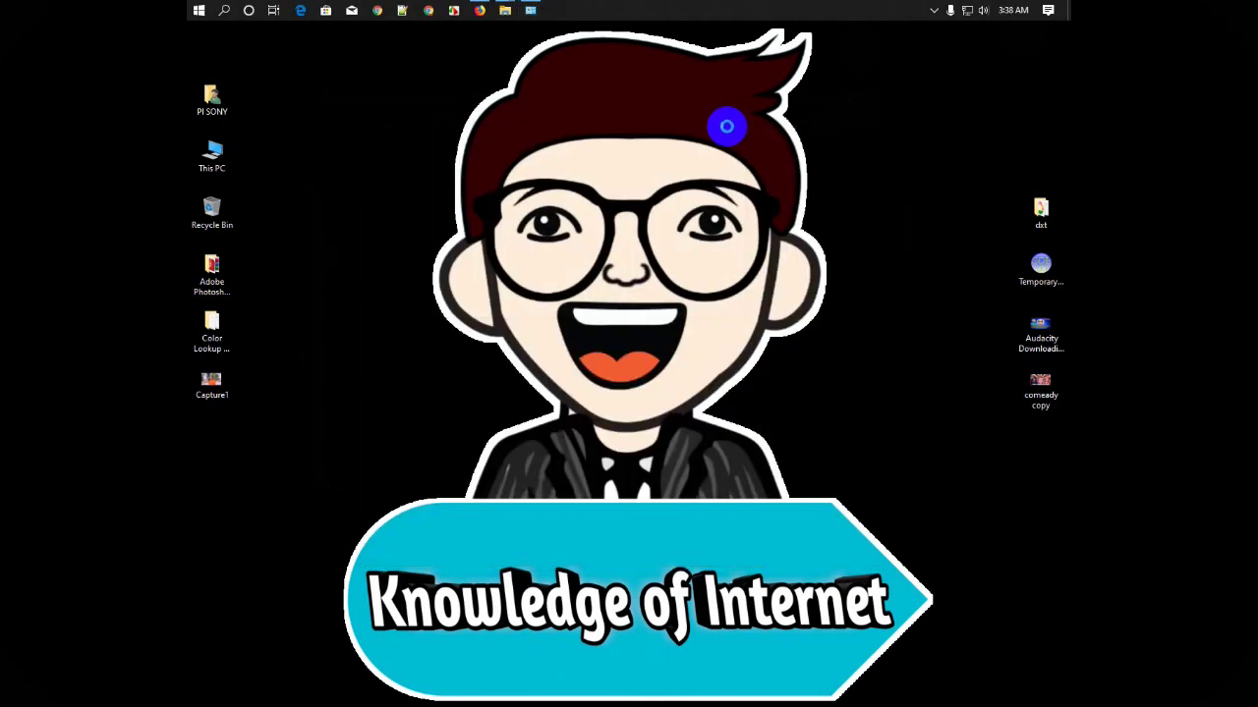
{"action": "right_click", "coordinate": [727, 126]}
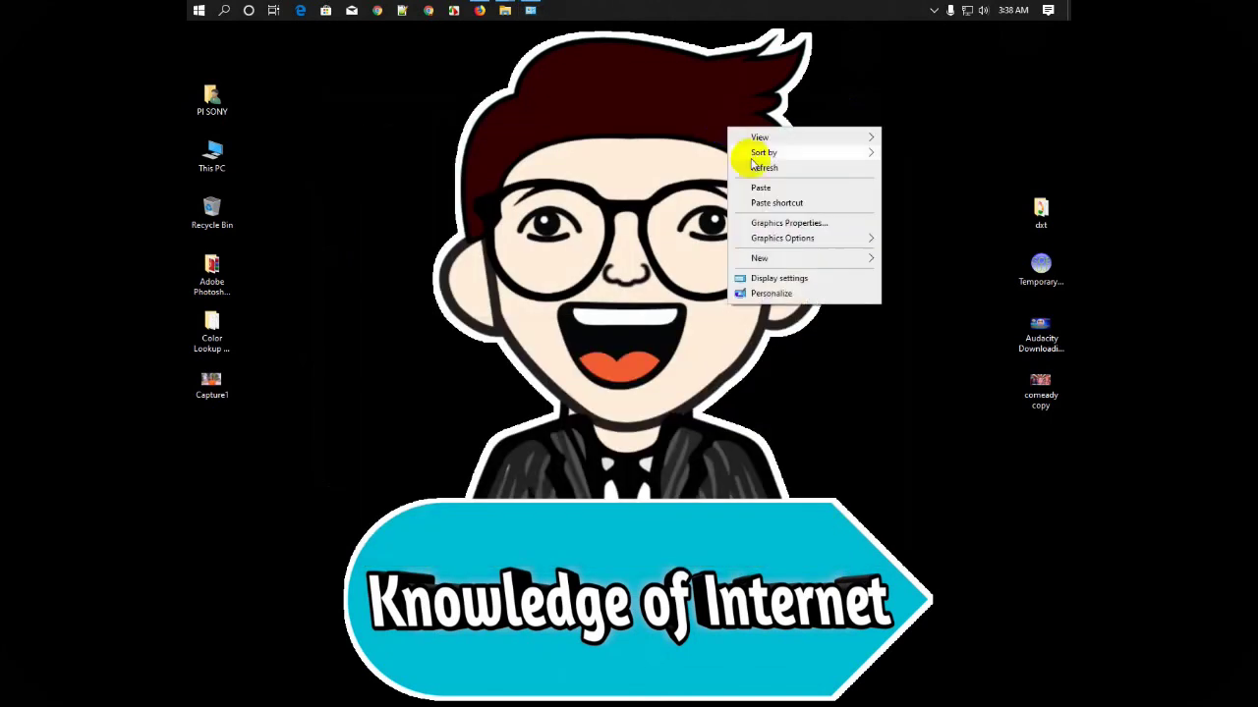
{"action": "left_click", "coordinate": [754, 169]}
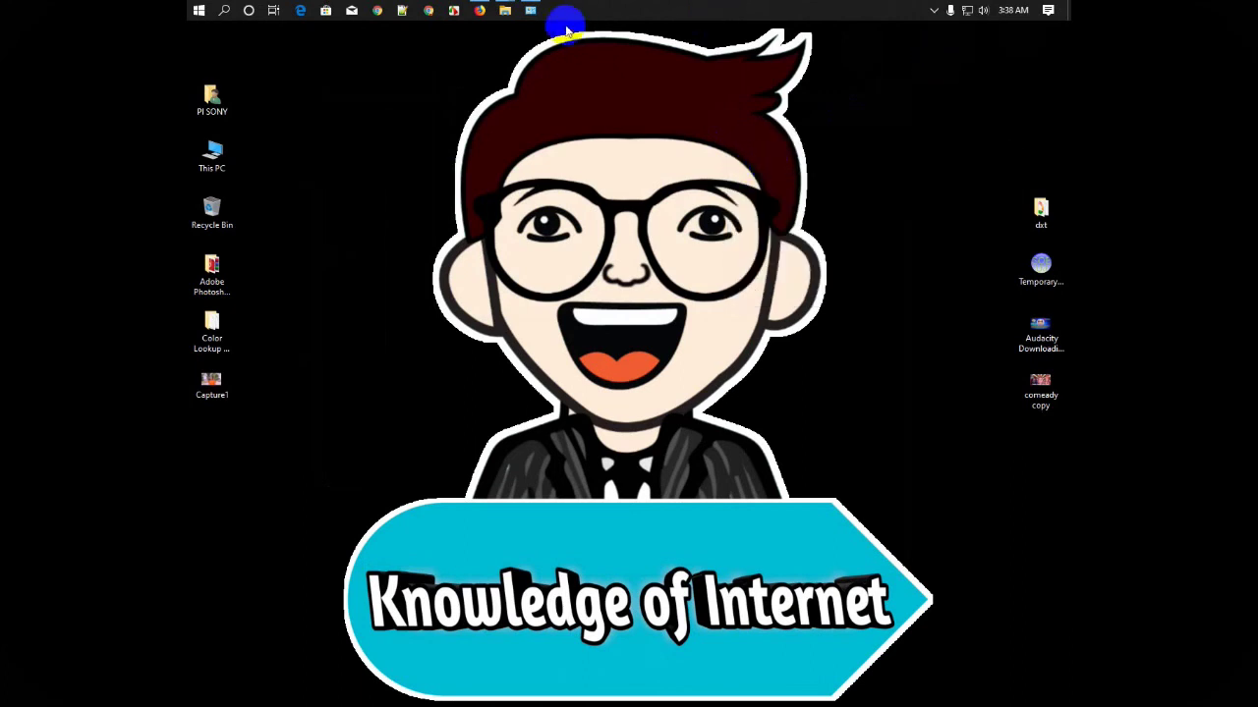
{"action": "left_click", "coordinate": [530, 10]}
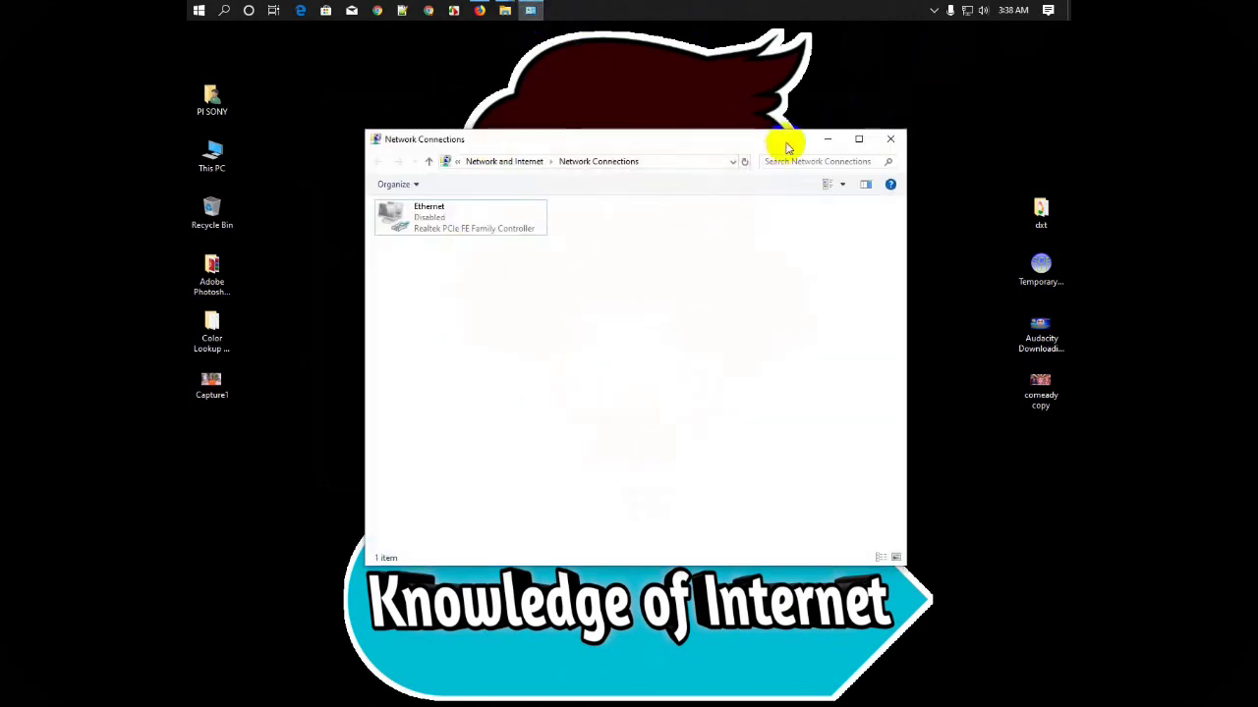
{"action": "left_click", "coordinate": [828, 142]}
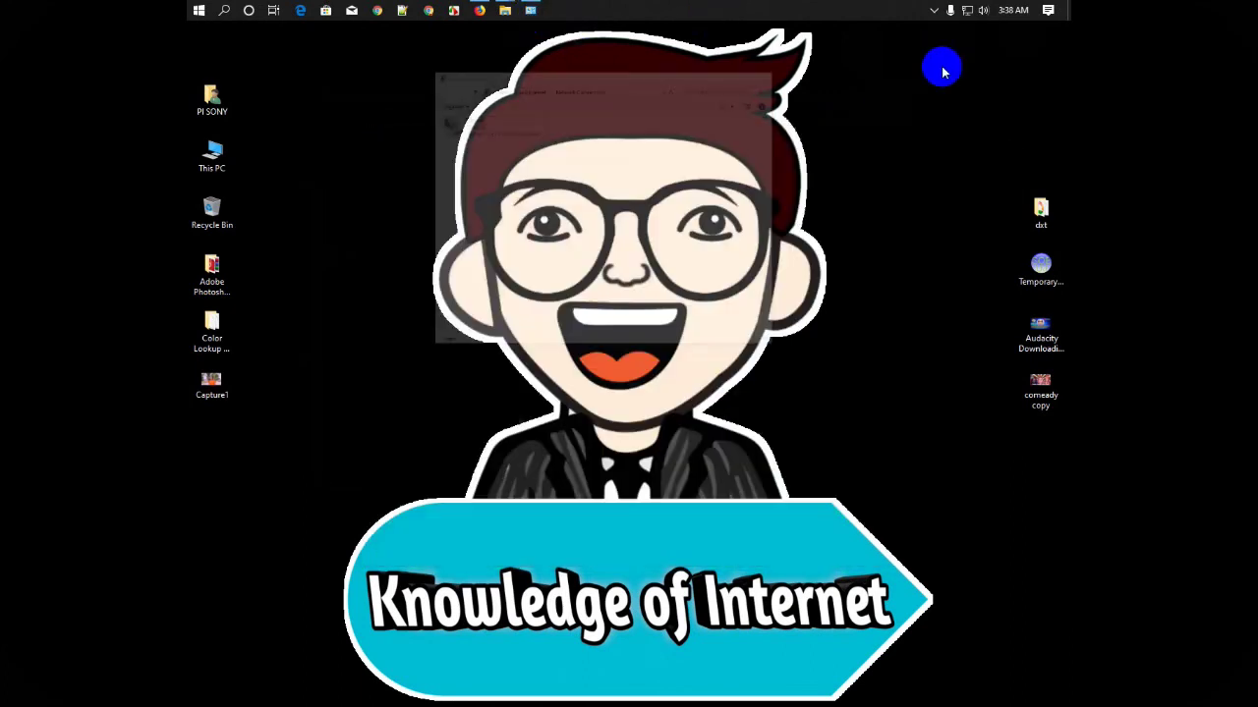
Check the network status flyout and refresh the desktop
{"action": "left_click", "coordinate": [968, 12]}
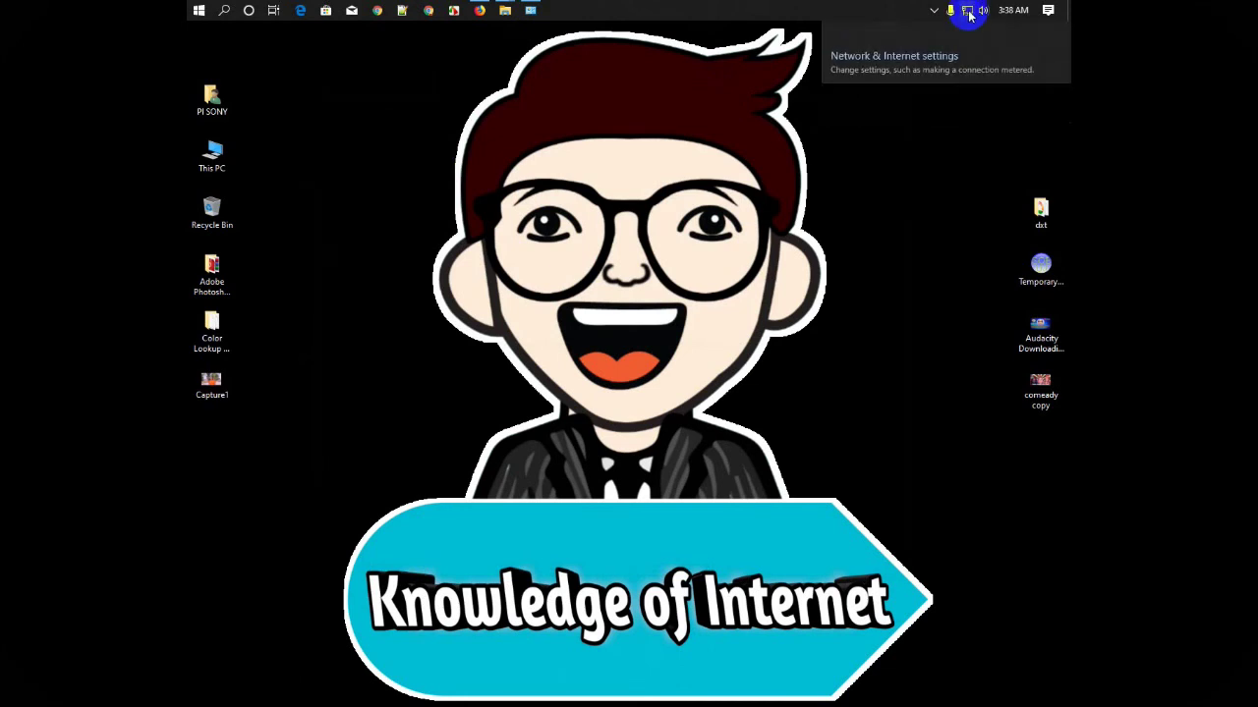
{"action": "right_click", "coordinate": [636, 138]}
{"action": "left_click", "coordinate": [651, 175]}
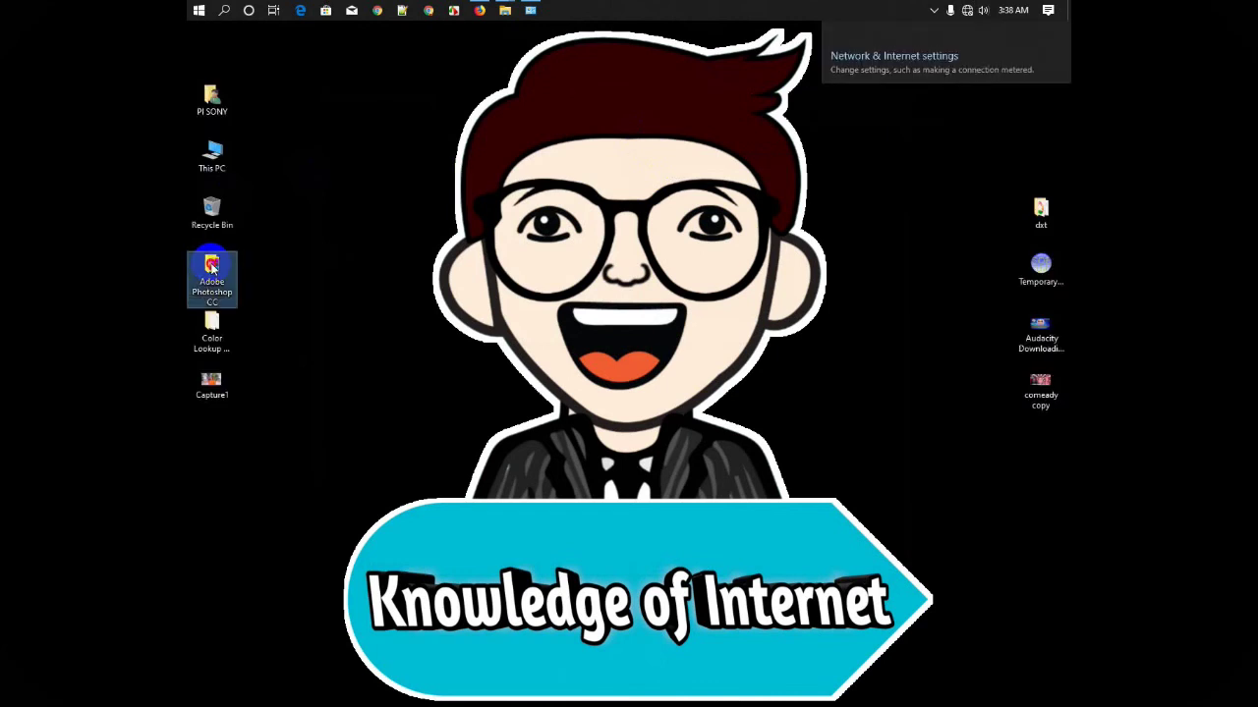
Open the Adobe Photoshop CC folder and run Set-up as administrator
{"action": "double_click", "coordinate": [211, 265]}
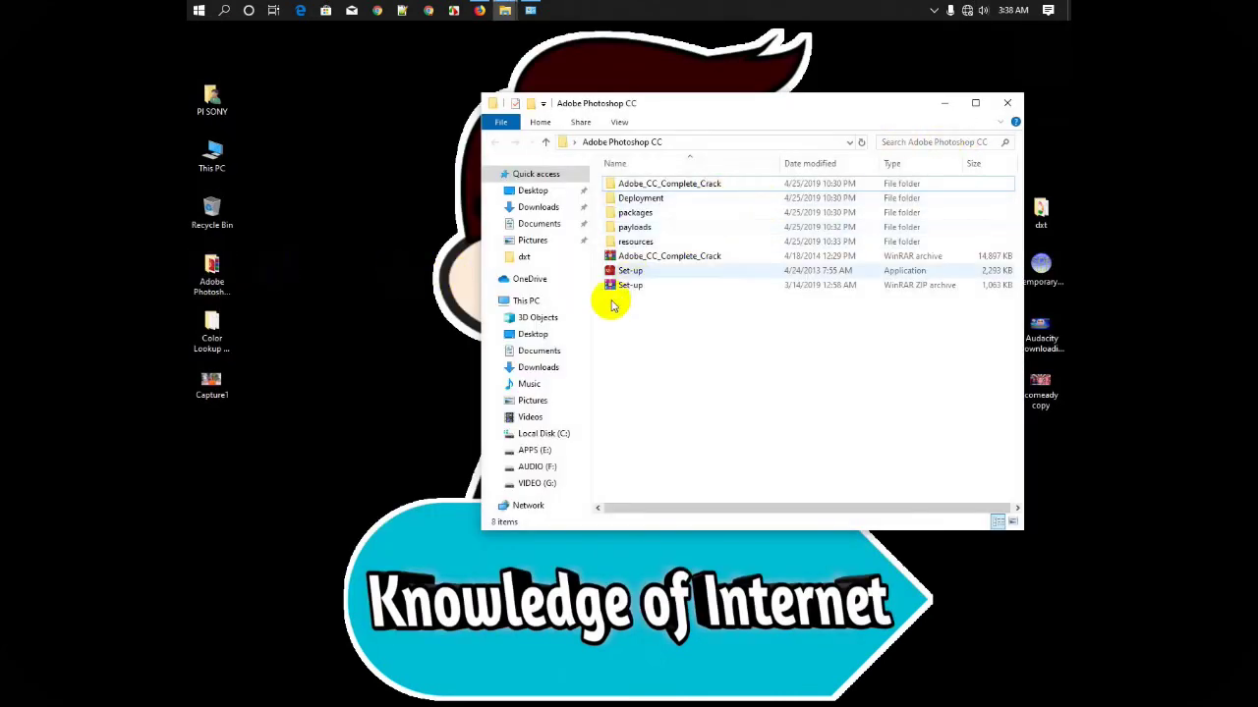
{"action": "left_click", "coordinate": [648, 271]}
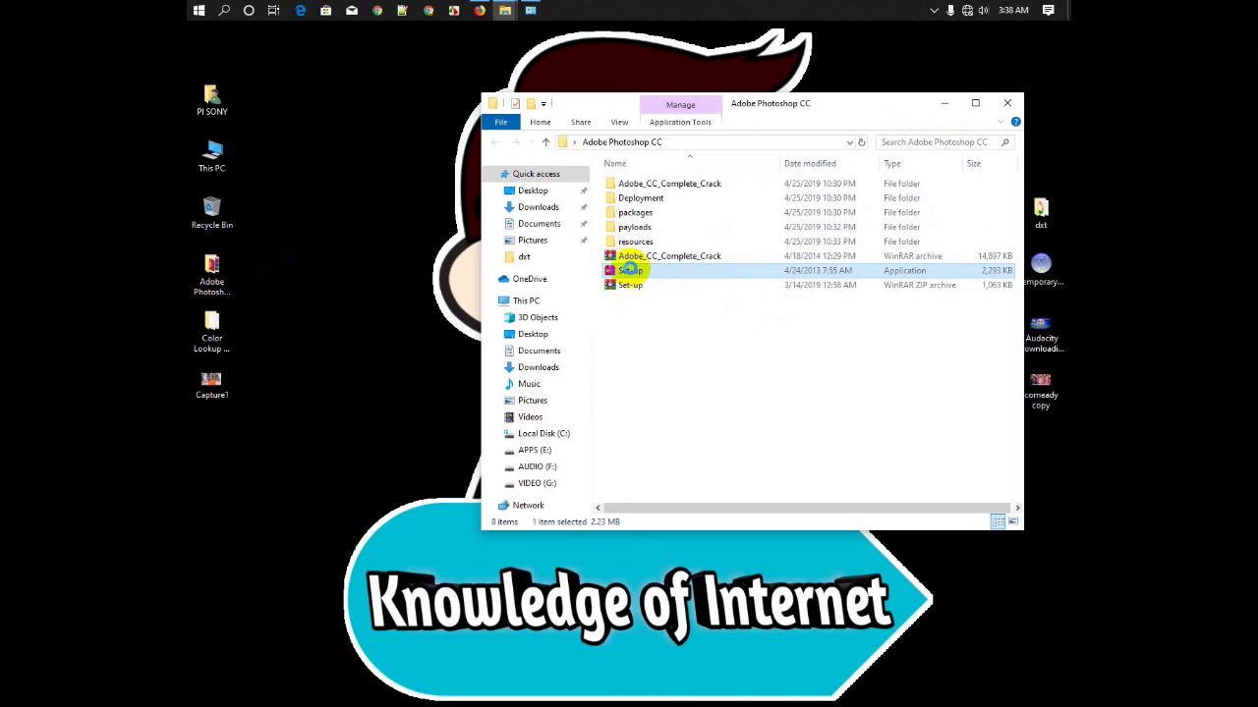
{"action": "right_click", "coordinate": [629, 270]}
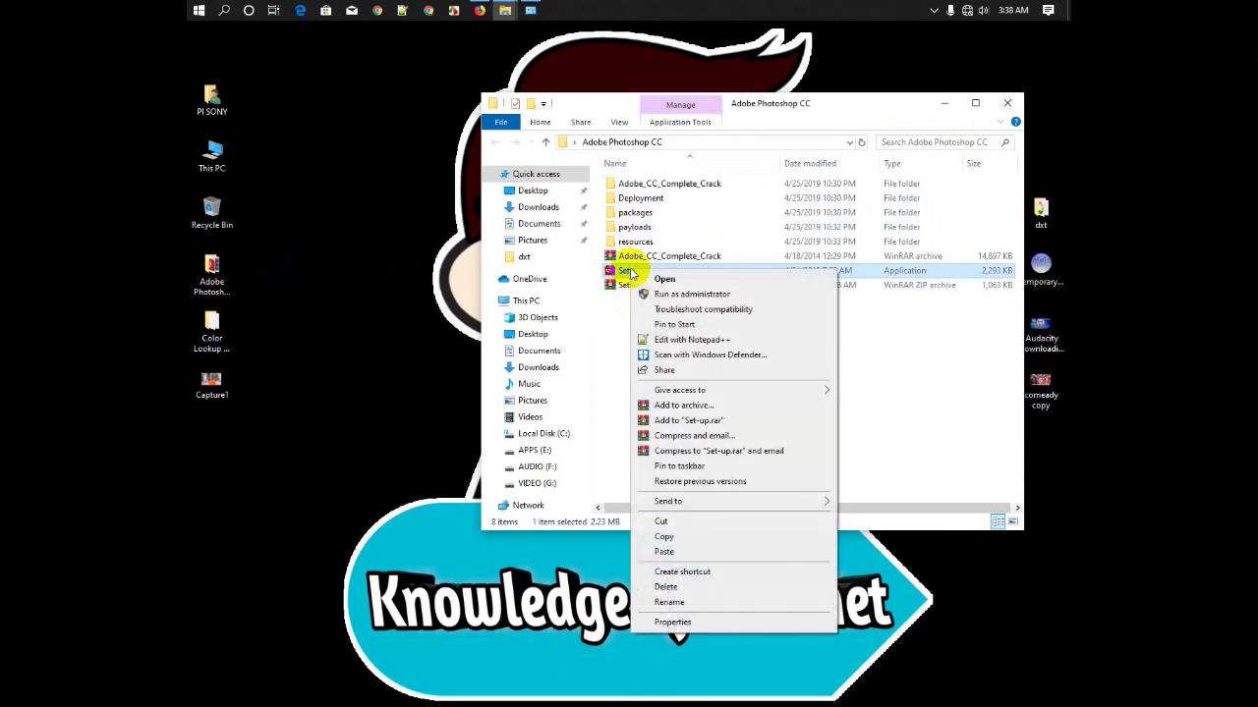
{"action": "left_click", "coordinate": [645, 294]}
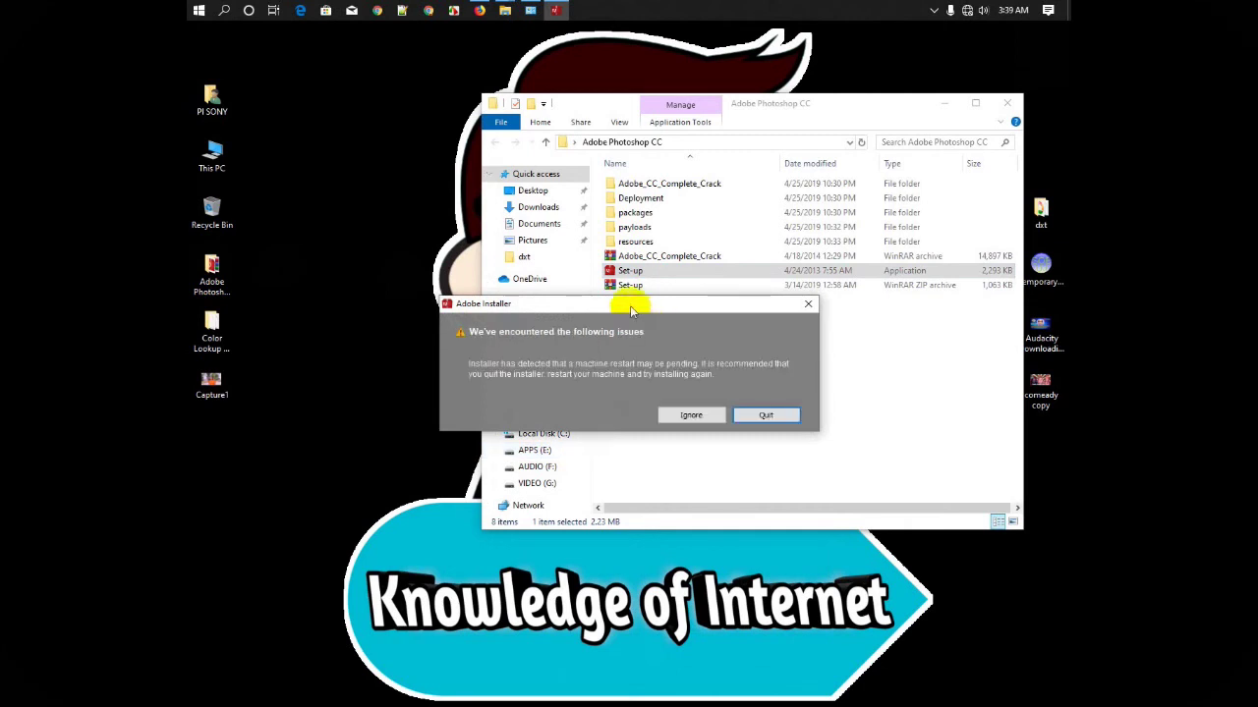
Minimize Explorer and ignore the installer's pending-restart warning
{"action": "left_click", "coordinate": [944, 103]}
{"action": "left_click_drag", "start_coordinate": [663, 195], "coordinate": [683, 203]}
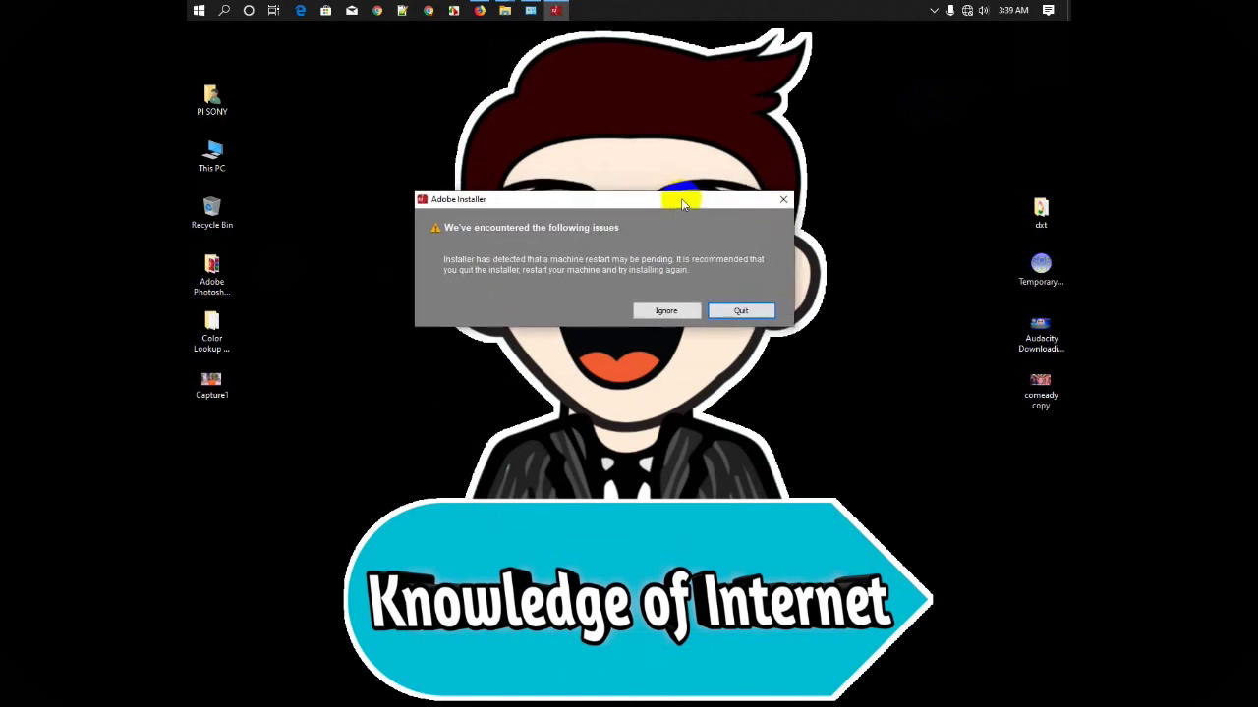
{"action": "left_click", "coordinate": [652, 314]}
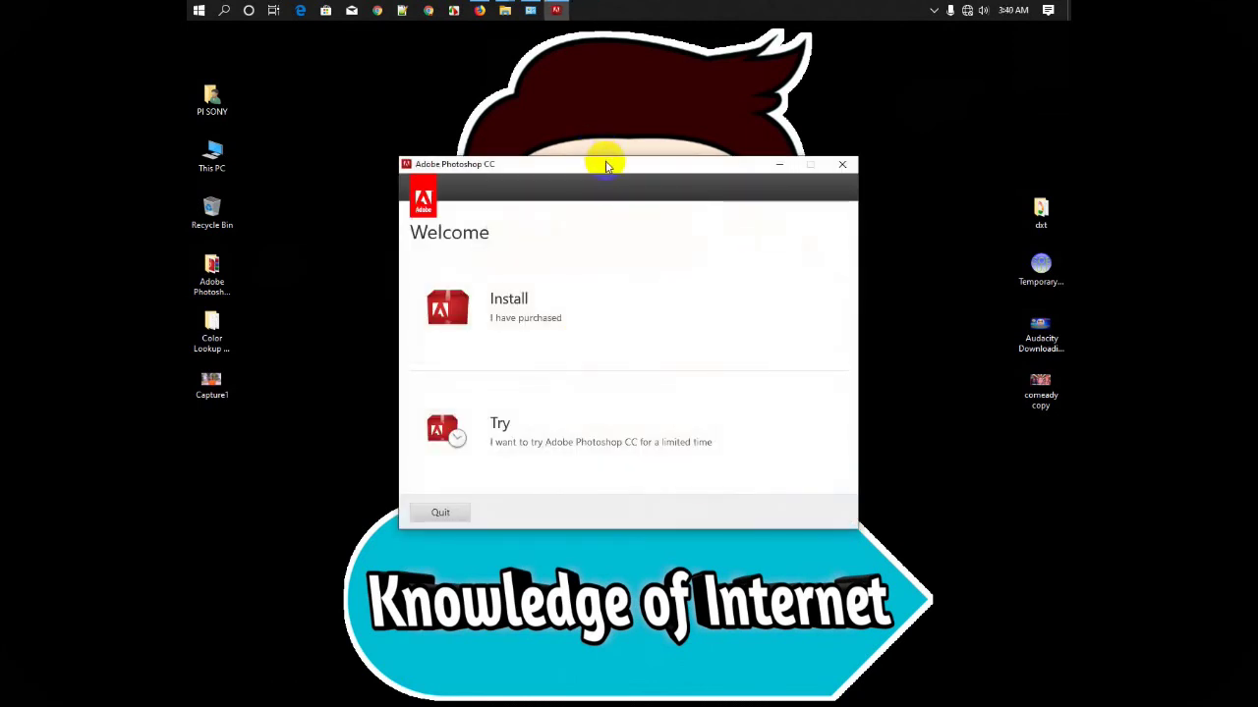
Choose the Photoshop CC trial install and attempt to sign in with an Adobe ID
{"action": "left_click_drag", "start_coordinate": [600, 162], "coordinate": [591, 97]}
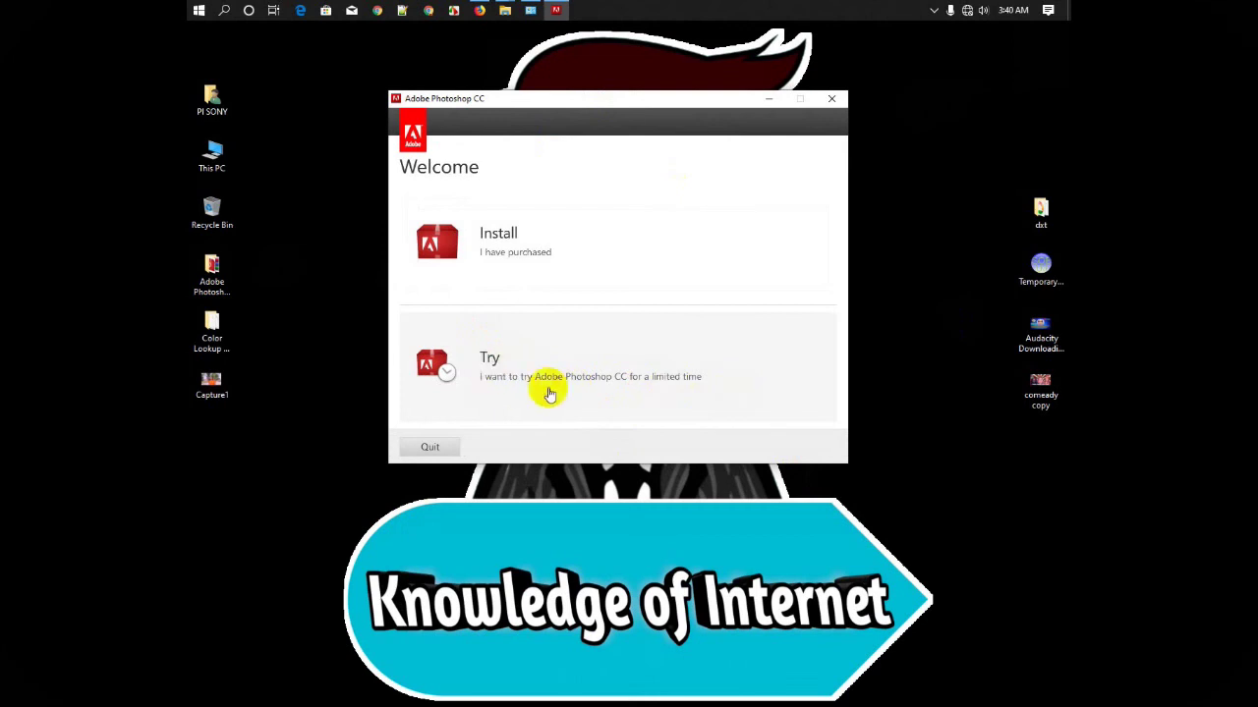
{"action": "left_click", "coordinate": [600, 413]}
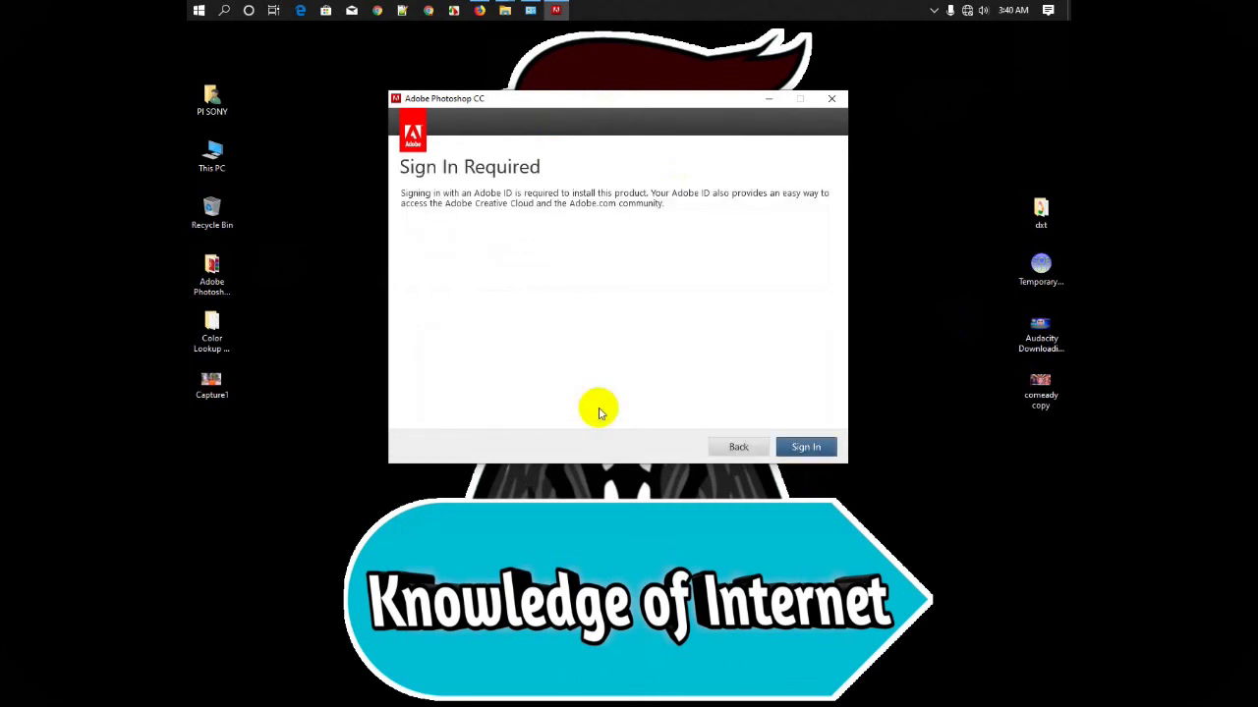
{"action": "left_click", "coordinate": [812, 452]}
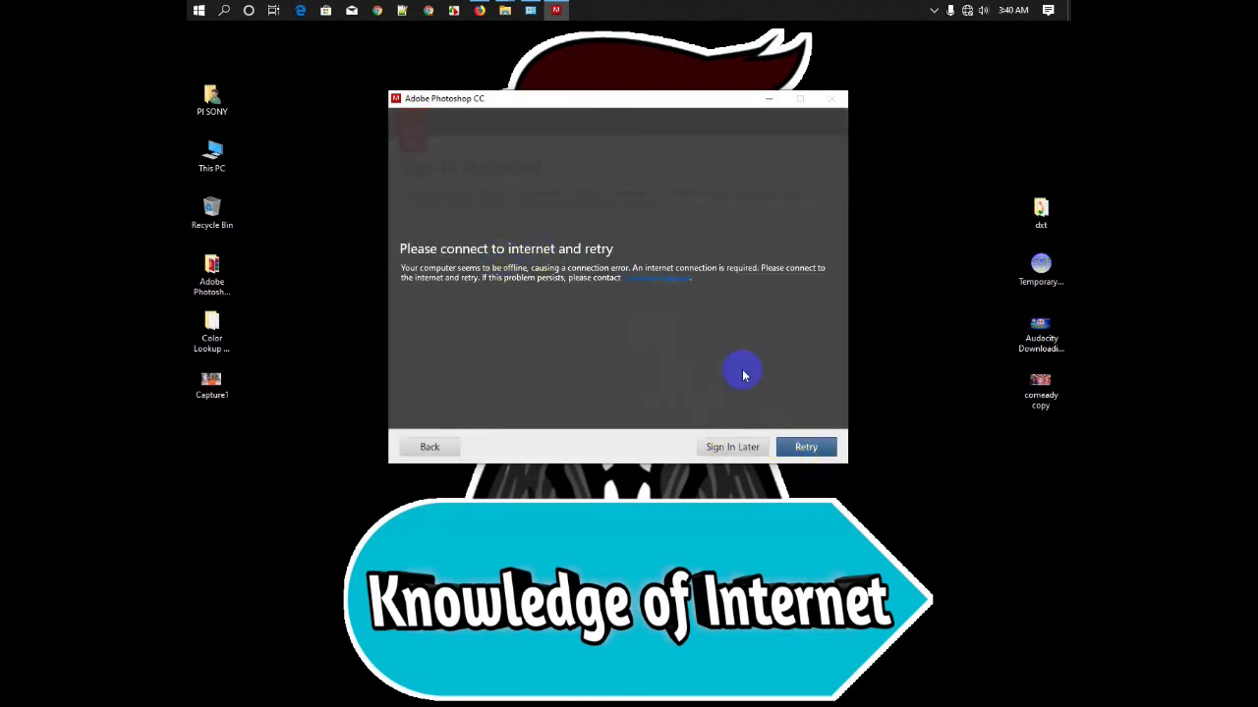
{"action": "left_click_drag", "start_coordinate": [622, 101], "coordinate": [623, 92]}
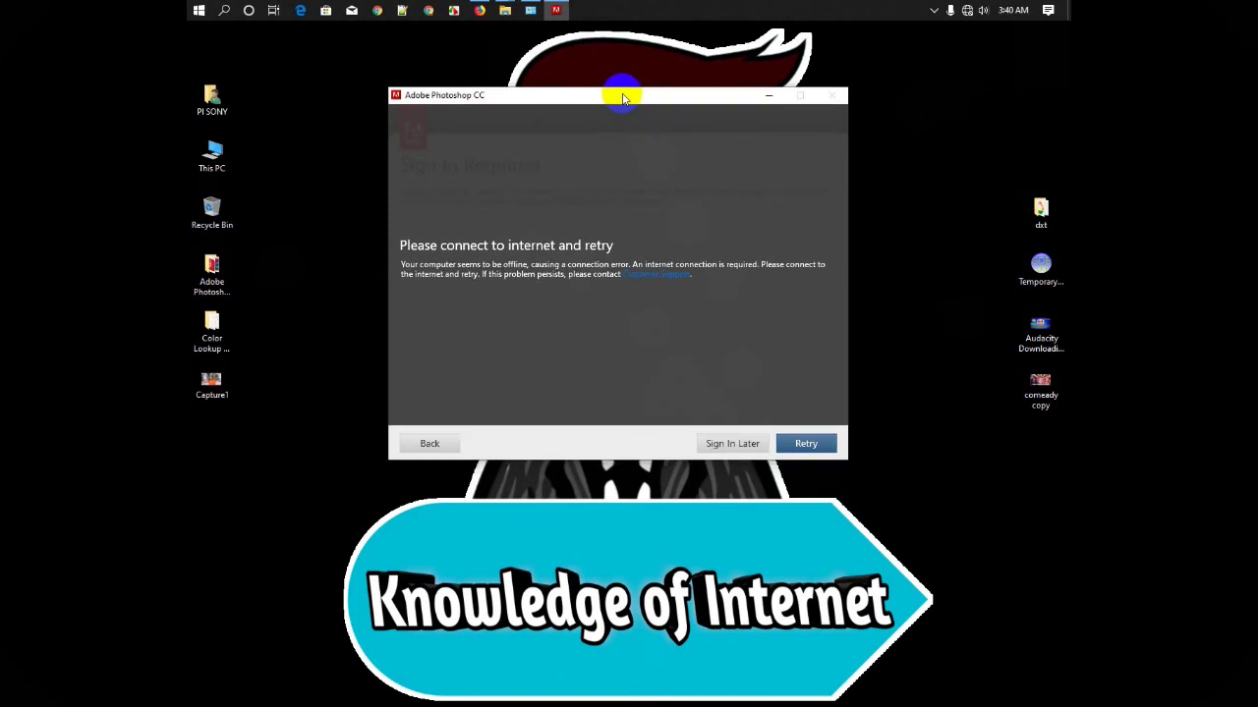
Defer sign-in and accept the Adobe Software License Agreement
{"action": "left_click", "coordinate": [738, 442]}
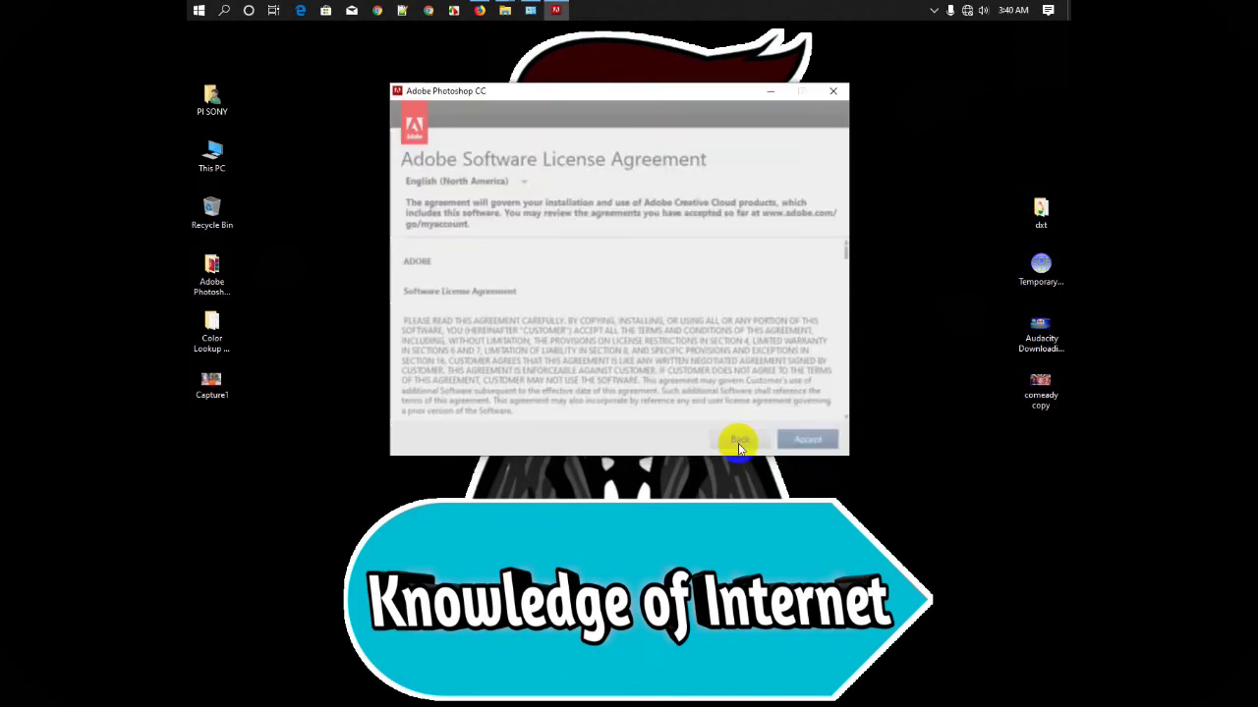
{"action": "left_click", "coordinate": [808, 441]}
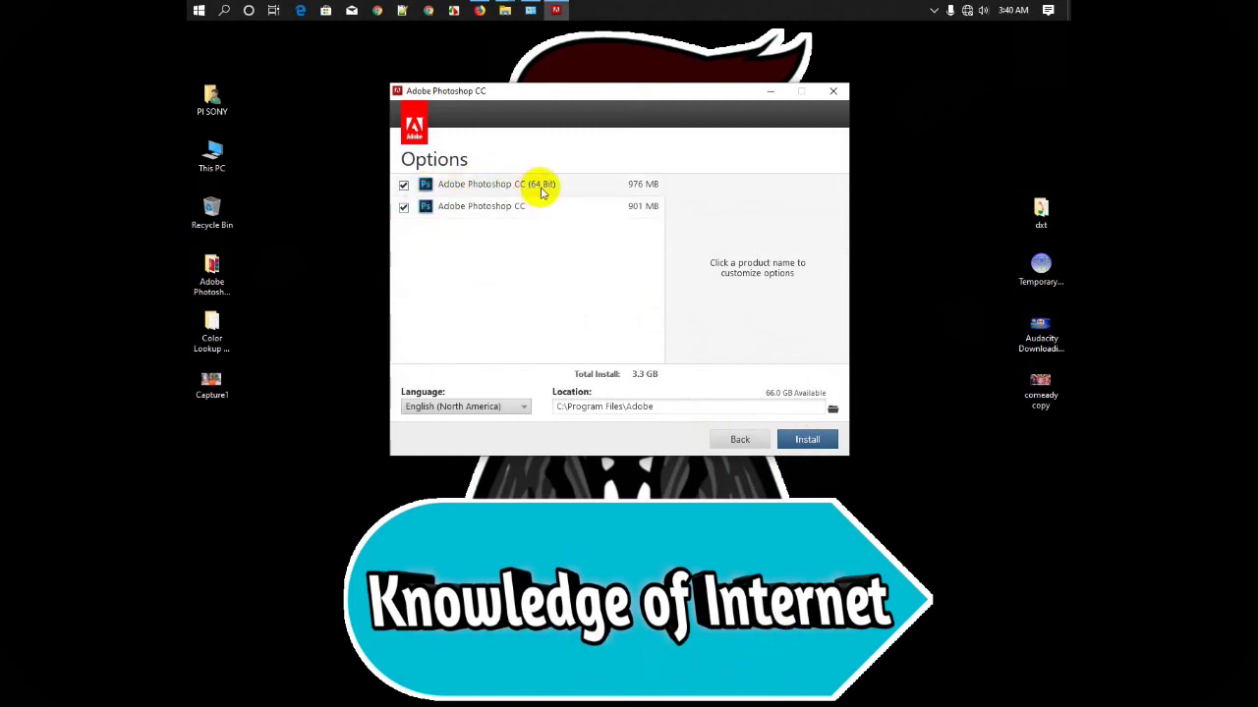
Exclude the non-64-bit Photoshop CC so only the 64 Bit edition installs
{"action": "left_click", "coordinate": [402, 208]}
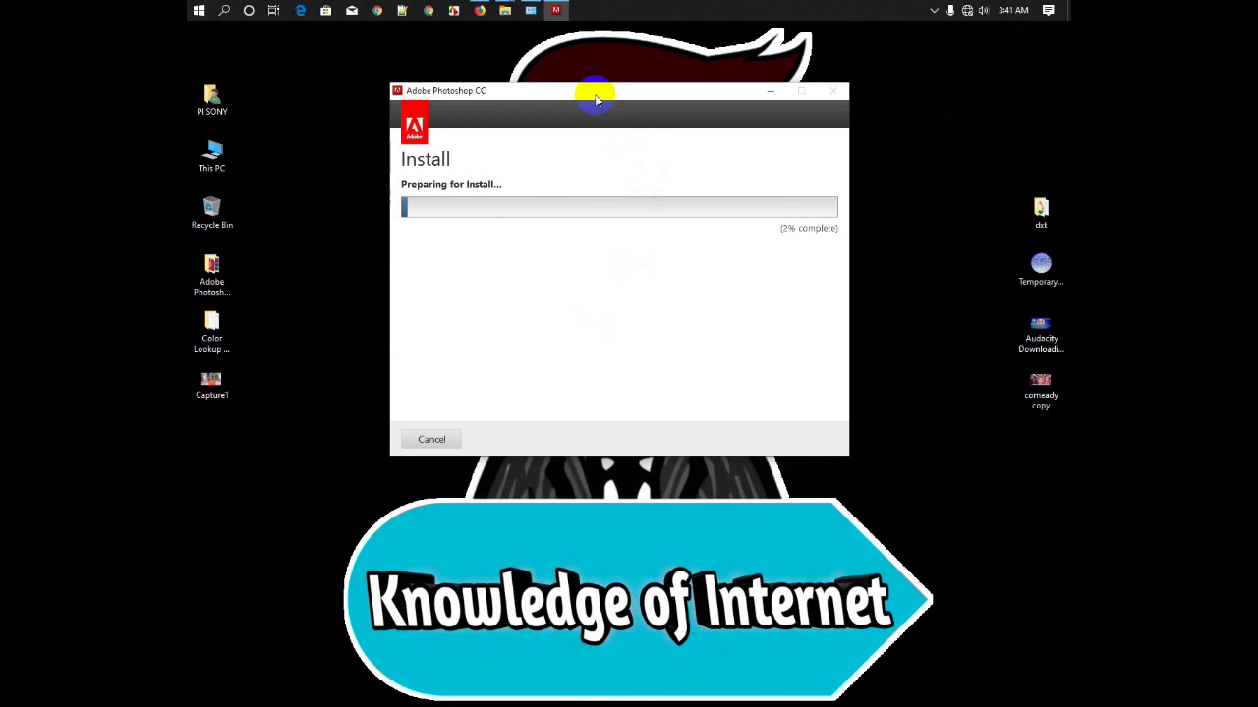
{"action": "mouse_move", "coordinate": [597, 99]}
{"action": "left_mouse_down"}
{"action": "mouse_move", "coordinate": [608, 100]}
{"action": "mouse_move", "coordinate": [592, 97]}
{"action": "left_mouse_up"}
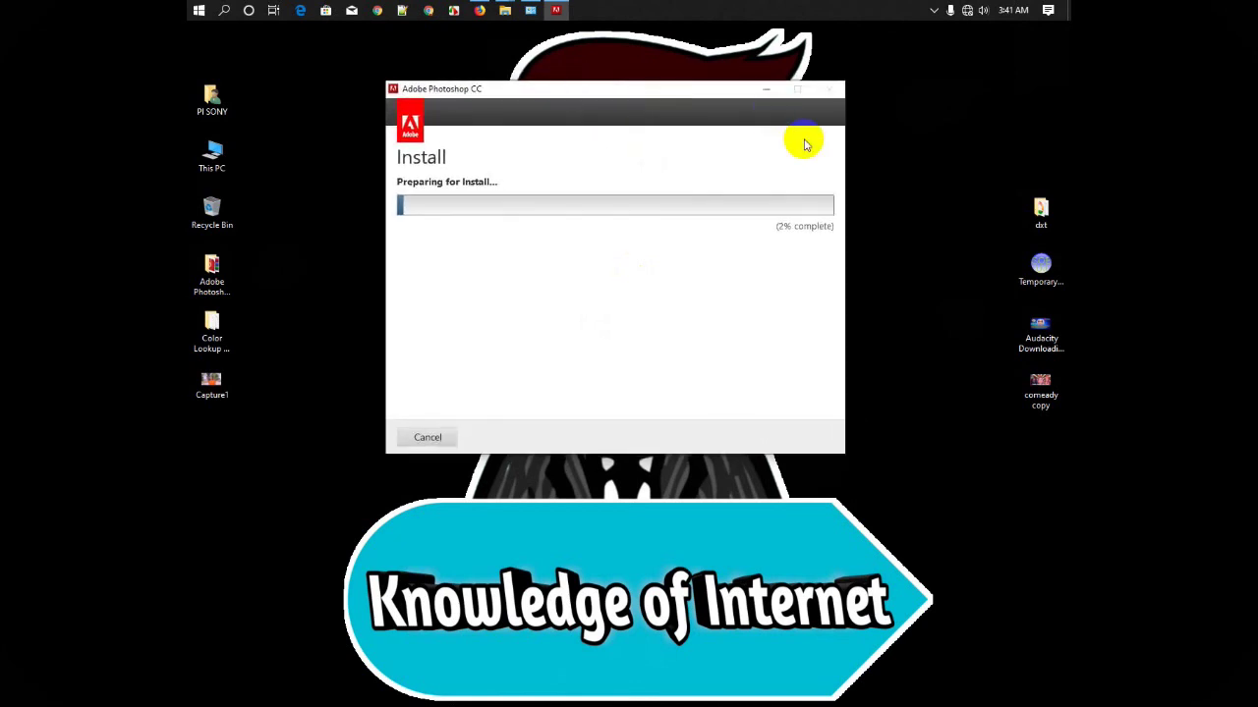
{"action": "right_click", "coordinate": [874, 166]}
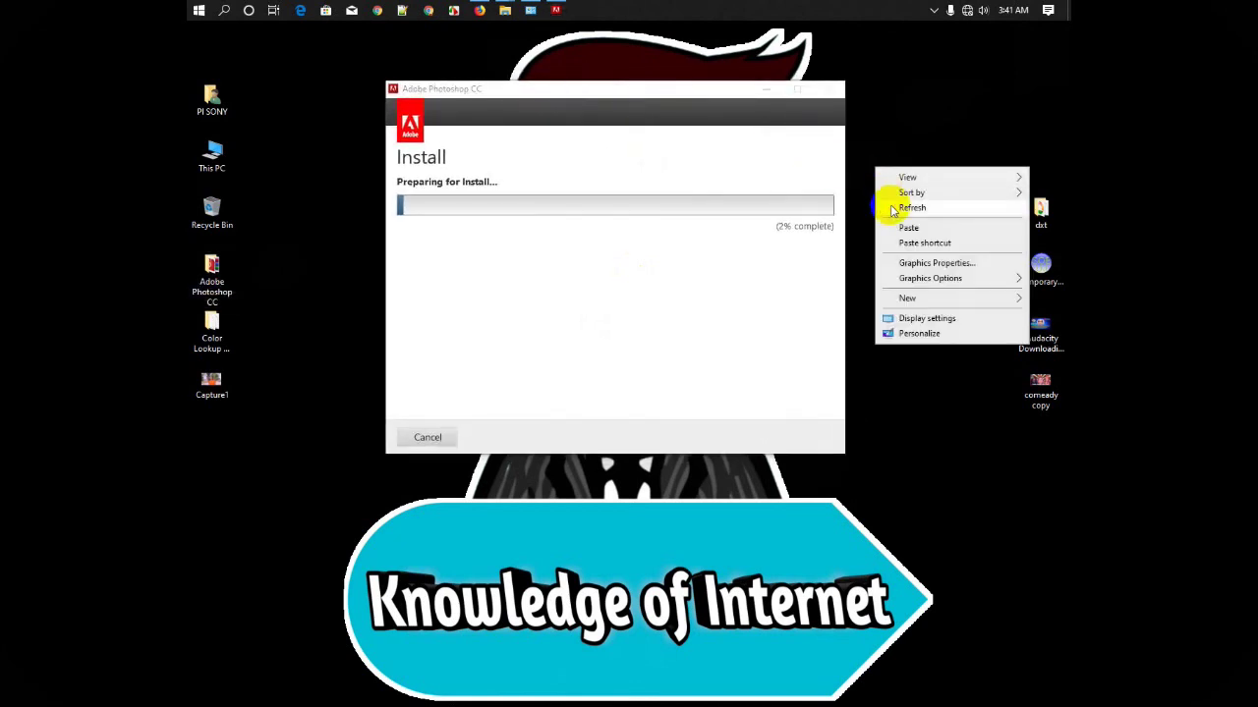
{"action": "left_click", "coordinate": [893, 201]}
Reposition the installer window and refresh the desktop as installation begins
{"action": "left_click_drag", "start_coordinate": [674, 98], "coordinate": [647, 96]}
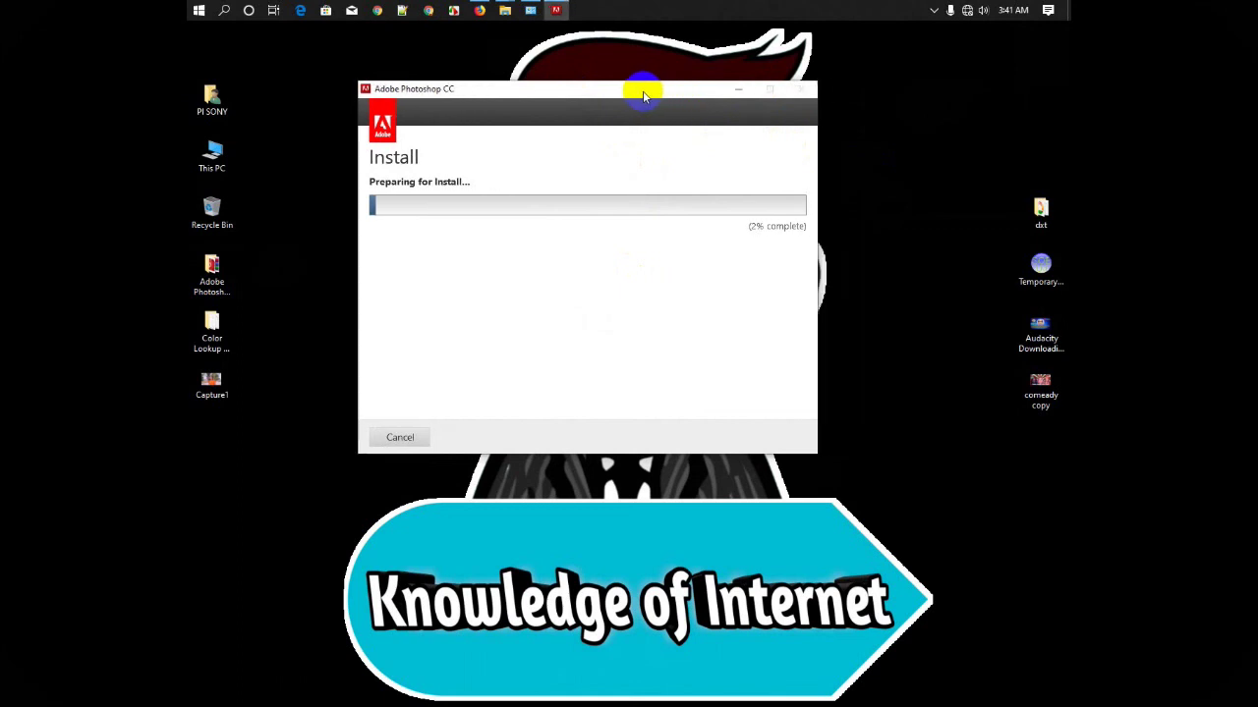
{"action": "right_click", "coordinate": [867, 142]}
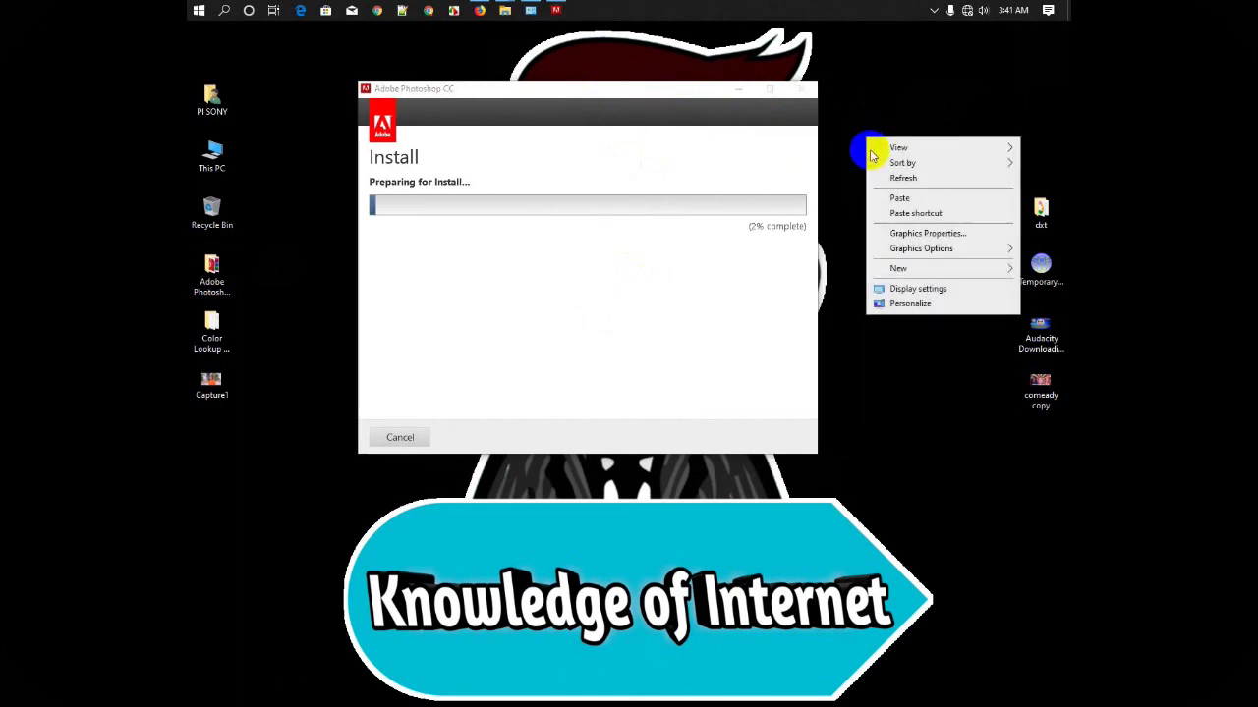
{"action": "left_click", "coordinate": [877, 175]}
{"action": "left_click_drag", "start_coordinate": [606, 91], "coordinate": [644, 92]}
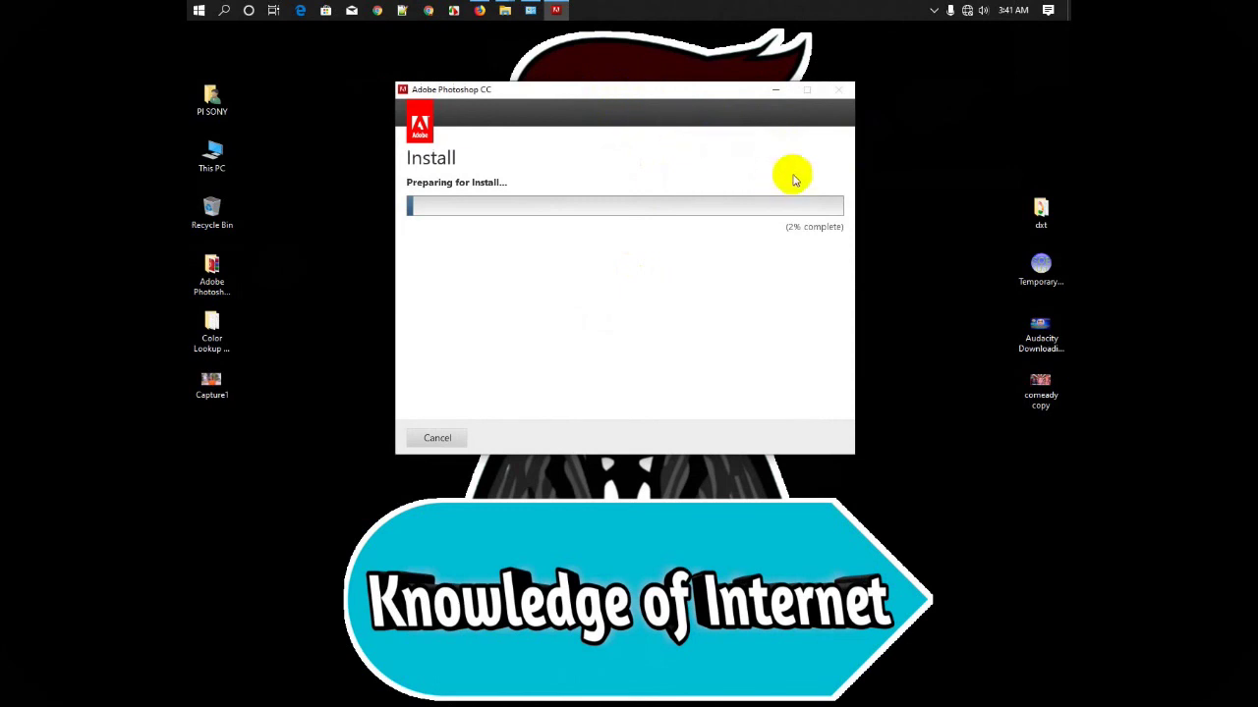
{"action": "left_click", "coordinate": [882, 157]}
{"action": "right_click", "coordinate": [882, 157]}
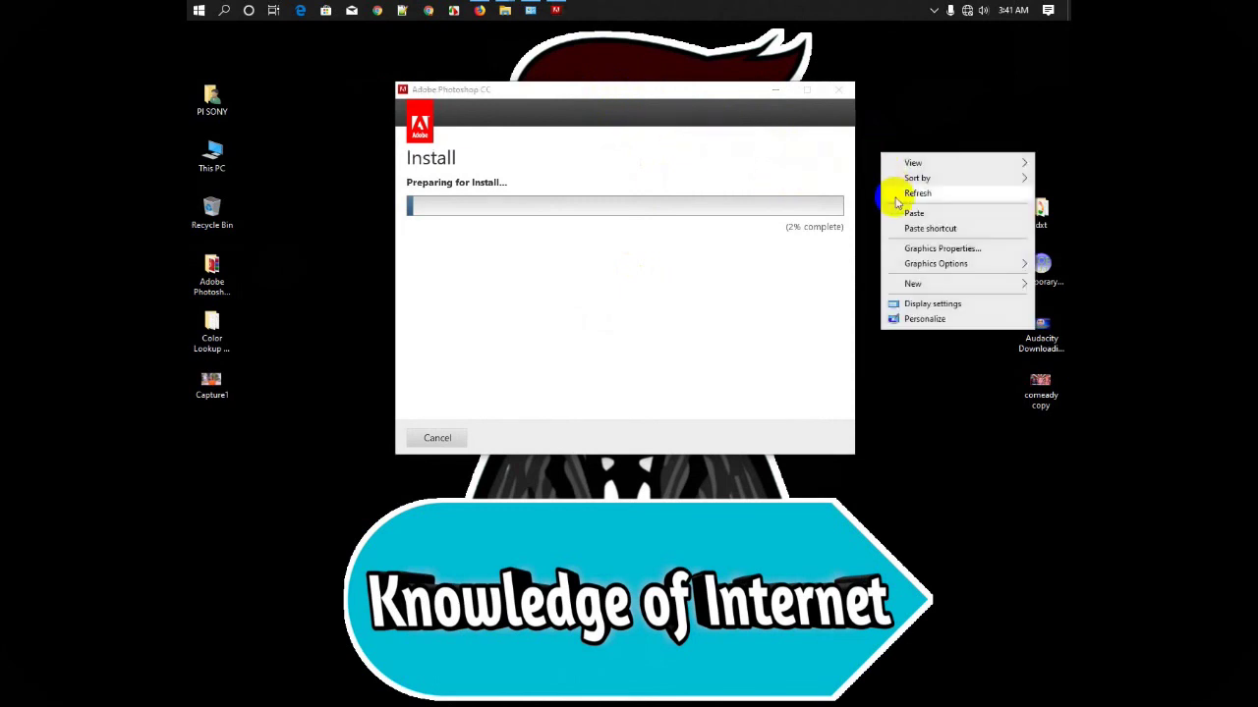
{"action": "left_click", "coordinate": [890, 195]}
{"action": "left_click_drag", "start_coordinate": [661, 88], "coordinate": [627, 88]}
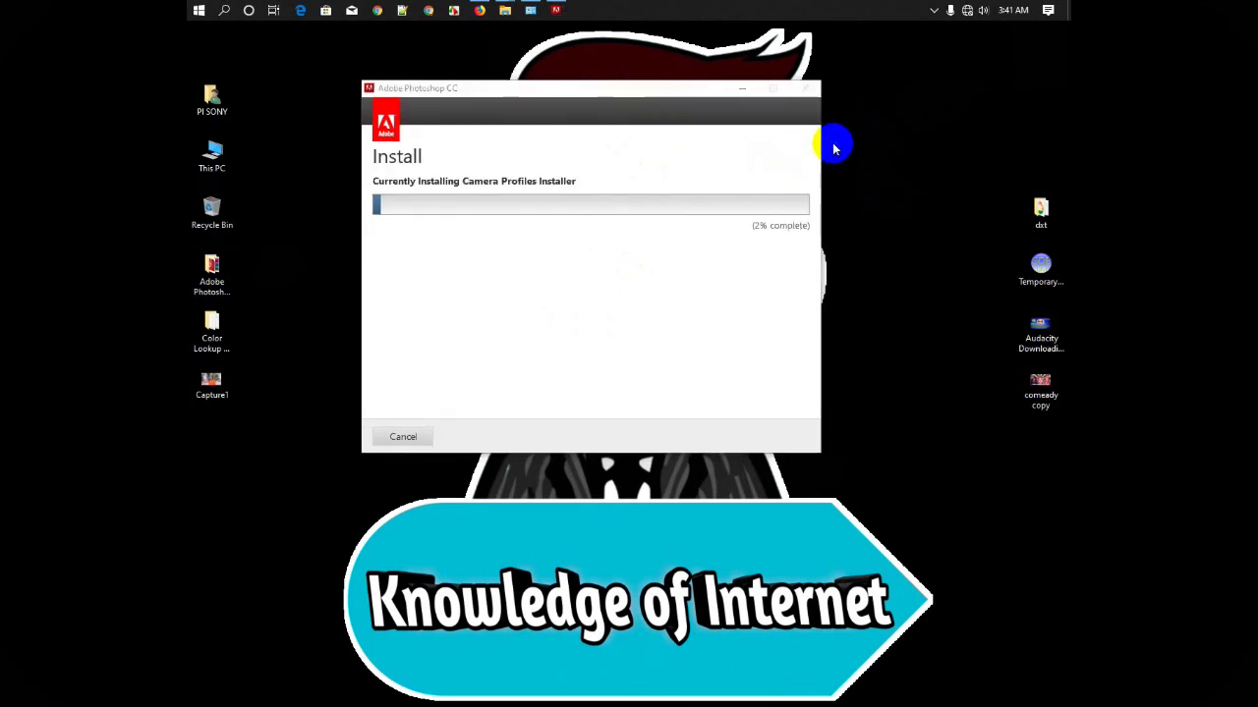
Refresh the desktop and check hidden tray icons while installation reaches 21%
{"action": "right_click", "coordinate": [833, 146]}
{"action": "left_click", "coordinate": [852, 190]}
{"action": "left_click", "coordinate": [699, 89]}
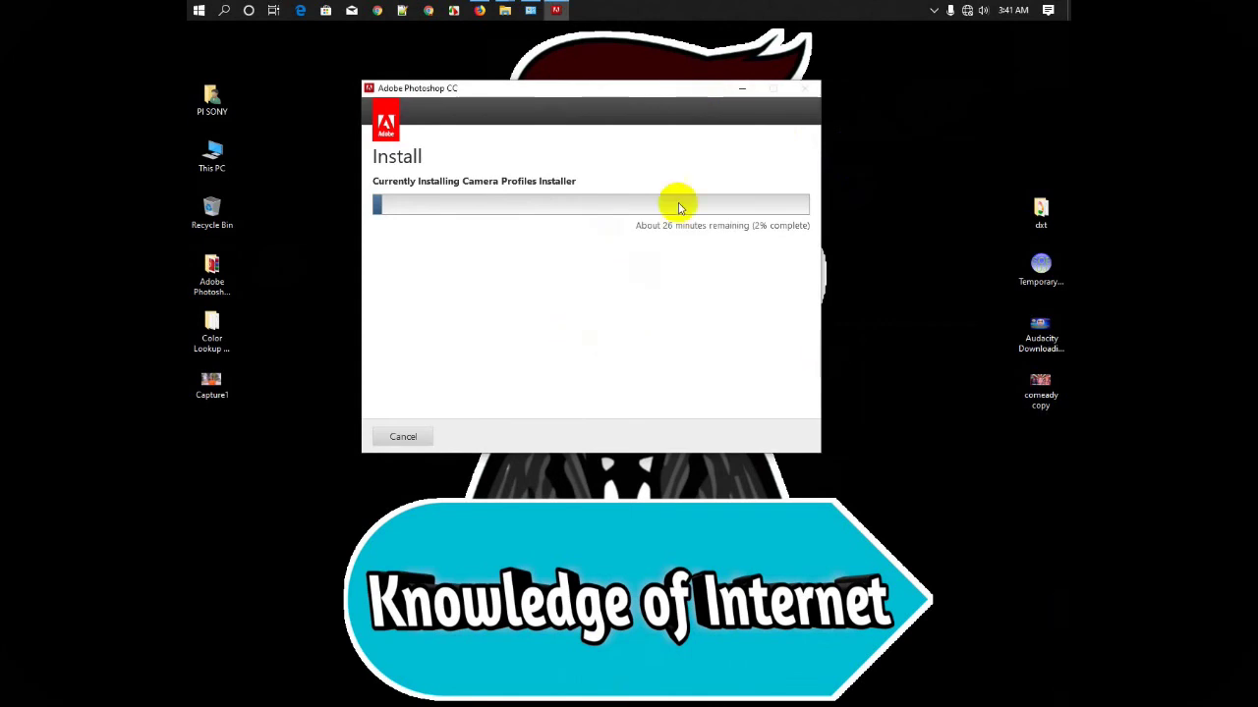
{"action": "left_click", "coordinate": [933, 10]}
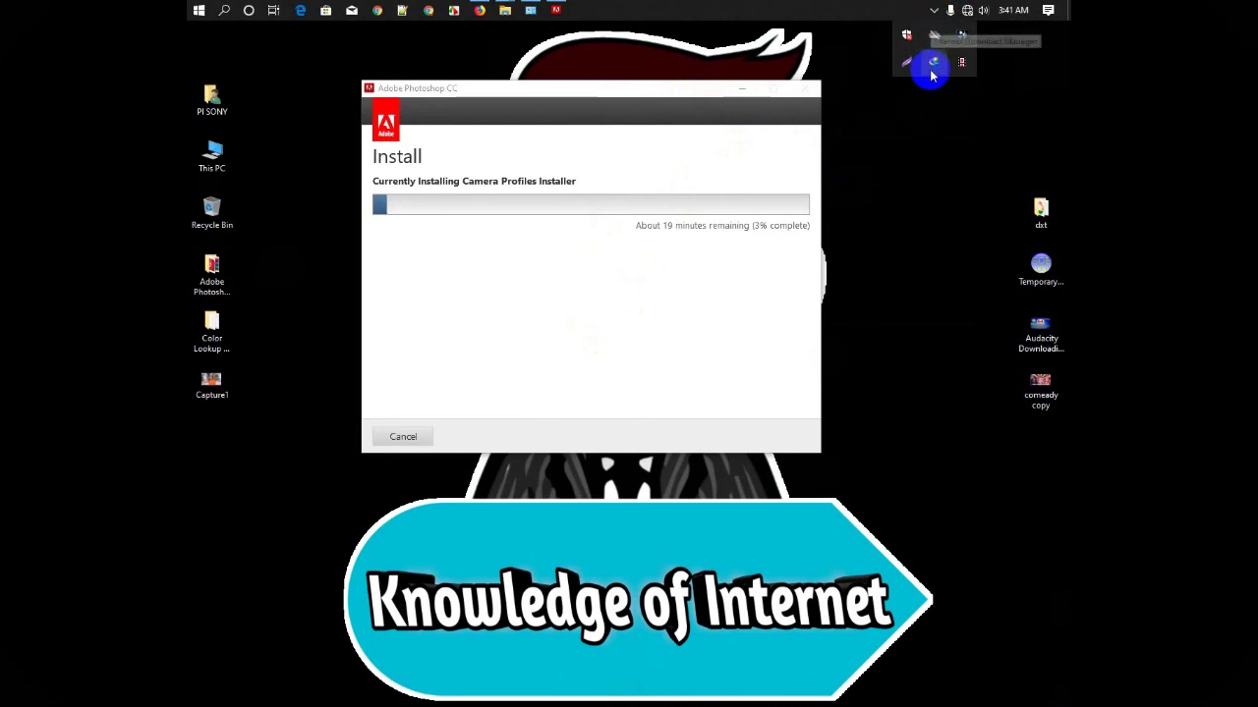
{"action": "left_click", "coordinate": [961, 64]}
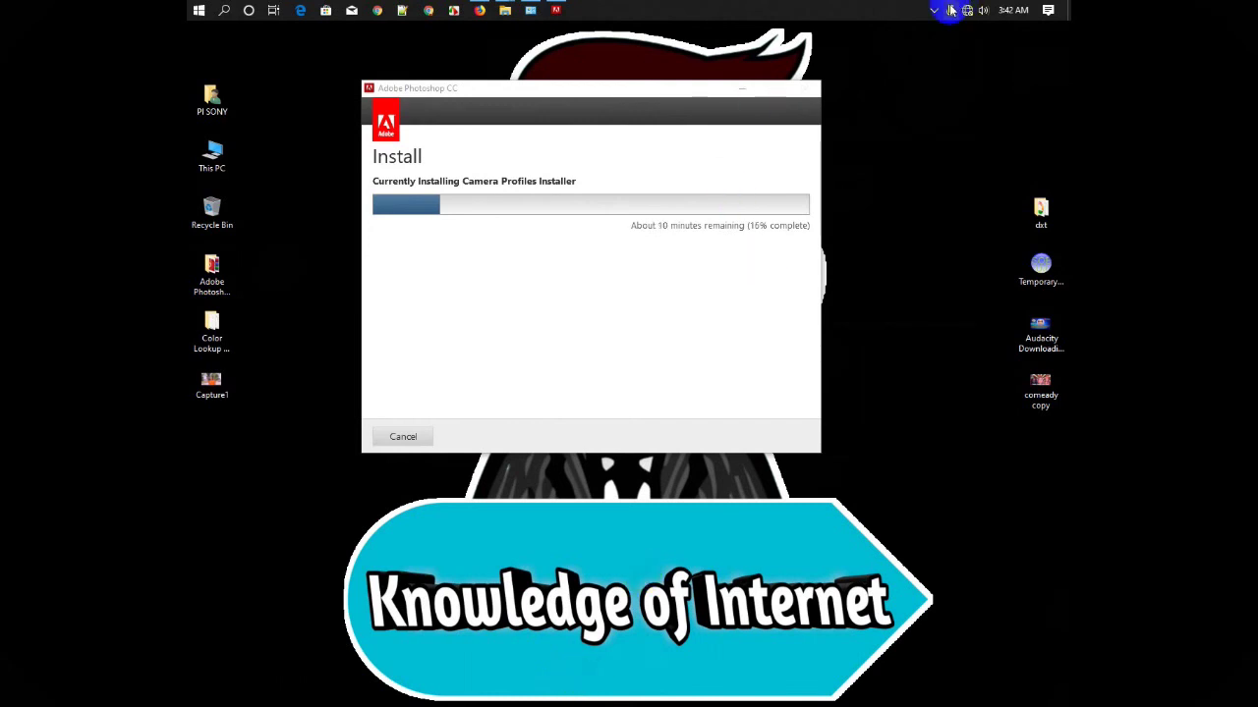
{"action": "left_click", "coordinate": [936, 11]}
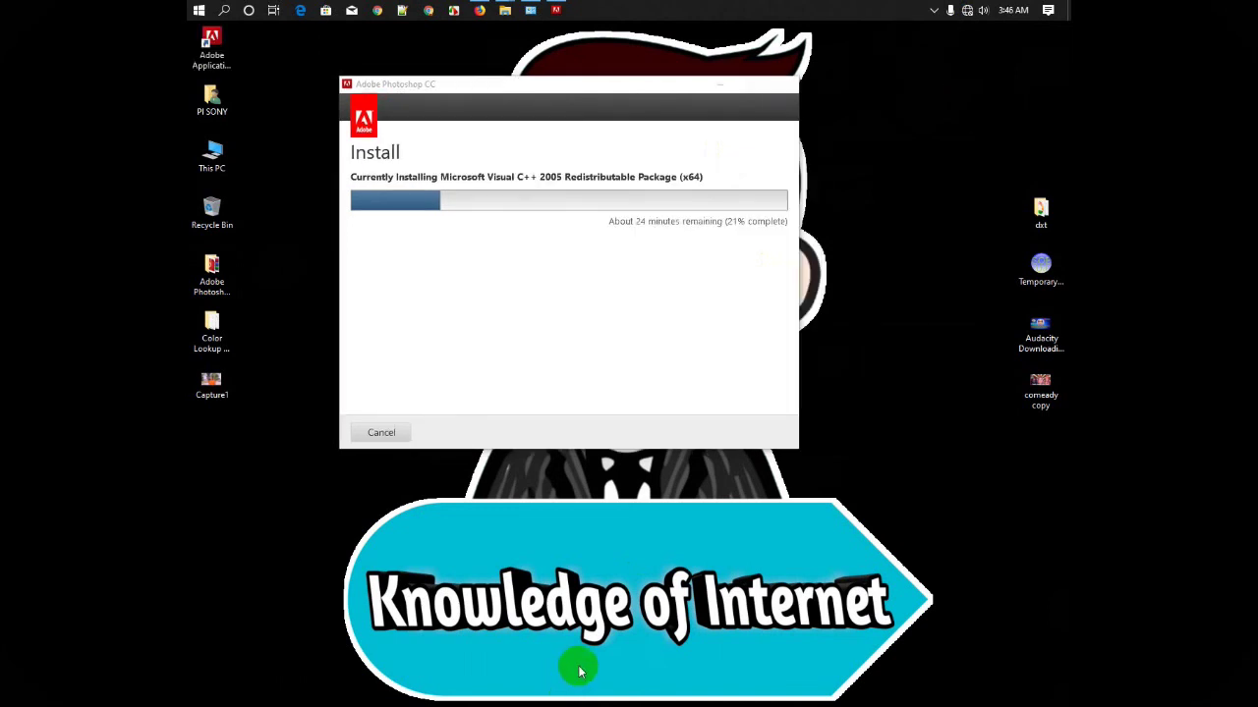
Refresh the desktop repeatedly and nudge the installer window right and down
{"action": "left_click", "coordinate": [874, 342]}
{"action": "right_click", "coordinate": [861, 332]}
{"action": "left_click", "coordinate": [885, 370]}
{"action": "right_click", "coordinate": [858, 242]}
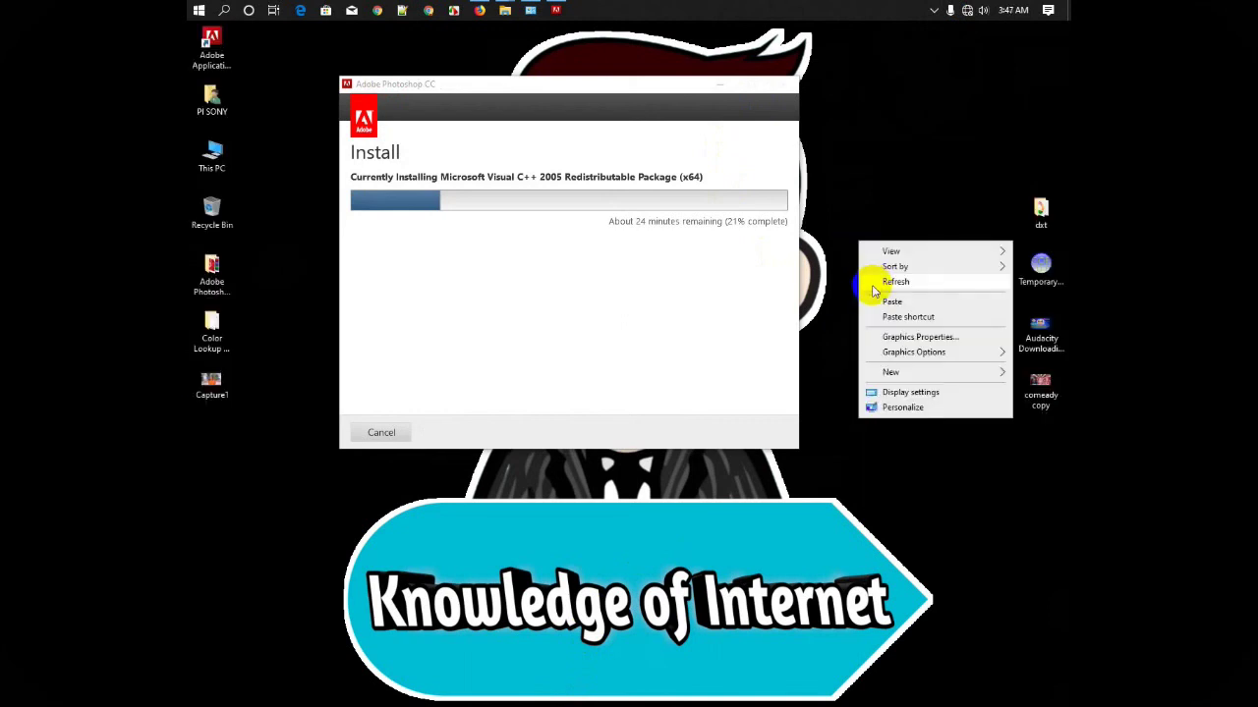
{"action": "left_click", "coordinate": [873, 285]}
{"action": "right_click", "coordinate": [844, 231]}
{"action": "left_click", "coordinate": [870, 267]}
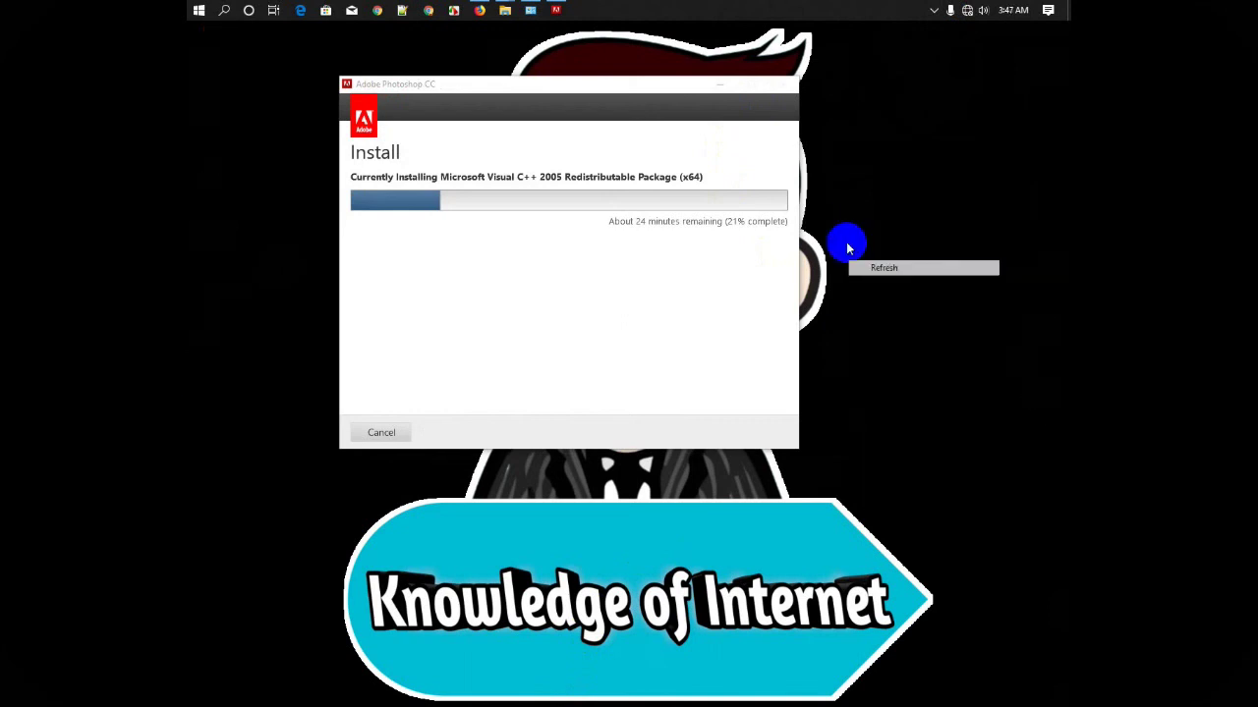
{"action": "left_click_drag", "start_coordinate": [596, 85], "coordinate": [606, 100]}
{"action": "right_click", "coordinate": [873, 169]}
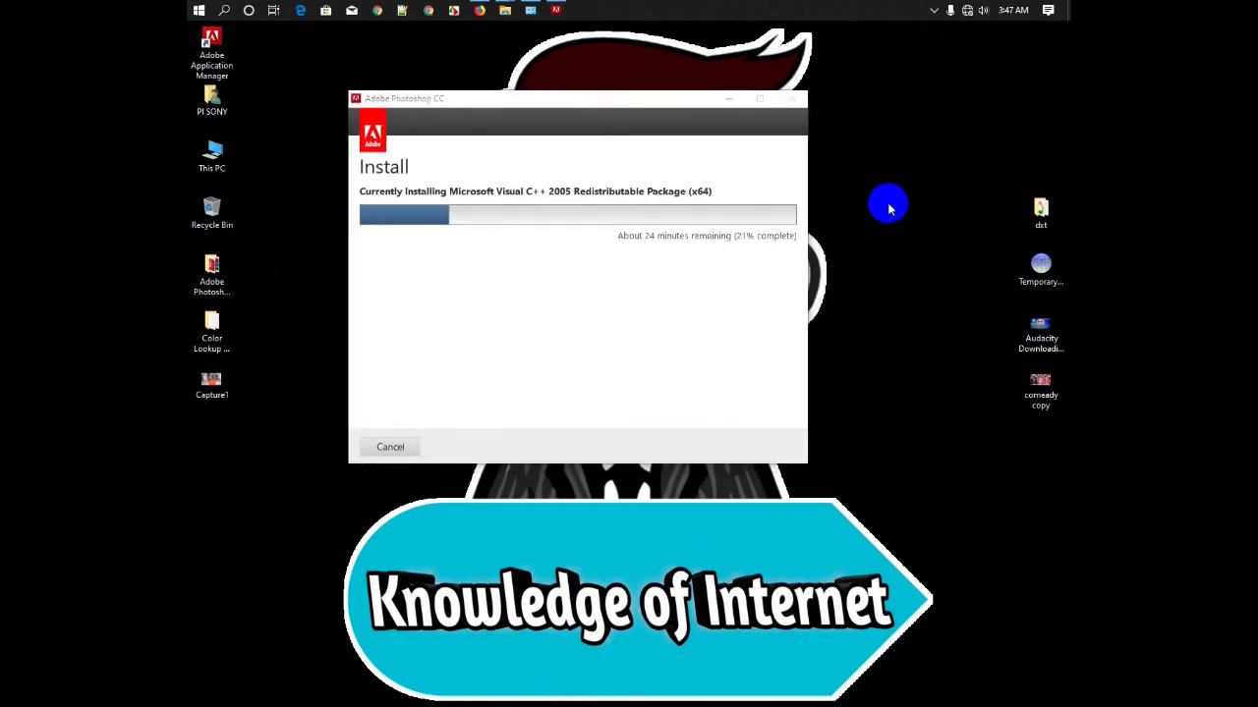
{"action": "left_click", "coordinate": [891, 209]}
{"action": "right_click", "coordinate": [839, 150]}
{"action": "left_click", "coordinate": [851, 186]}
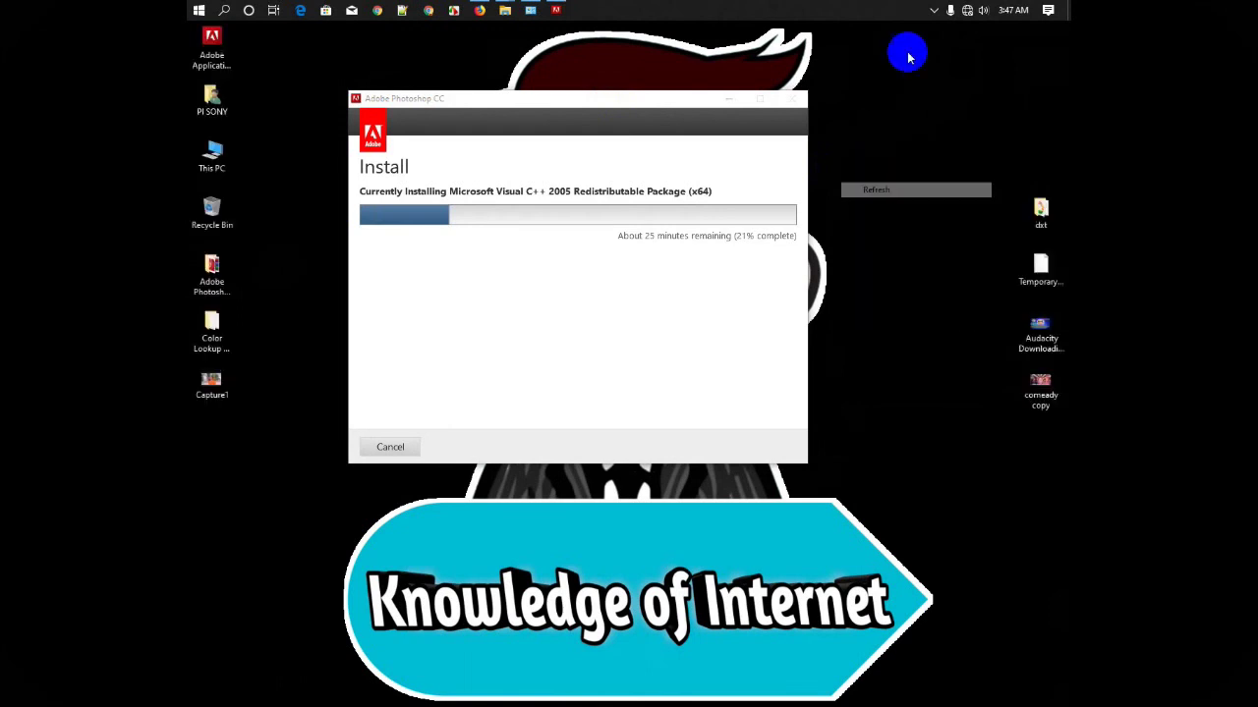
Peek at hidden tray icons and keep refreshing until progress reaches 39%
{"action": "left_click", "coordinate": [932, 10]}
{"action": "left_click", "coordinate": [861, 185]}
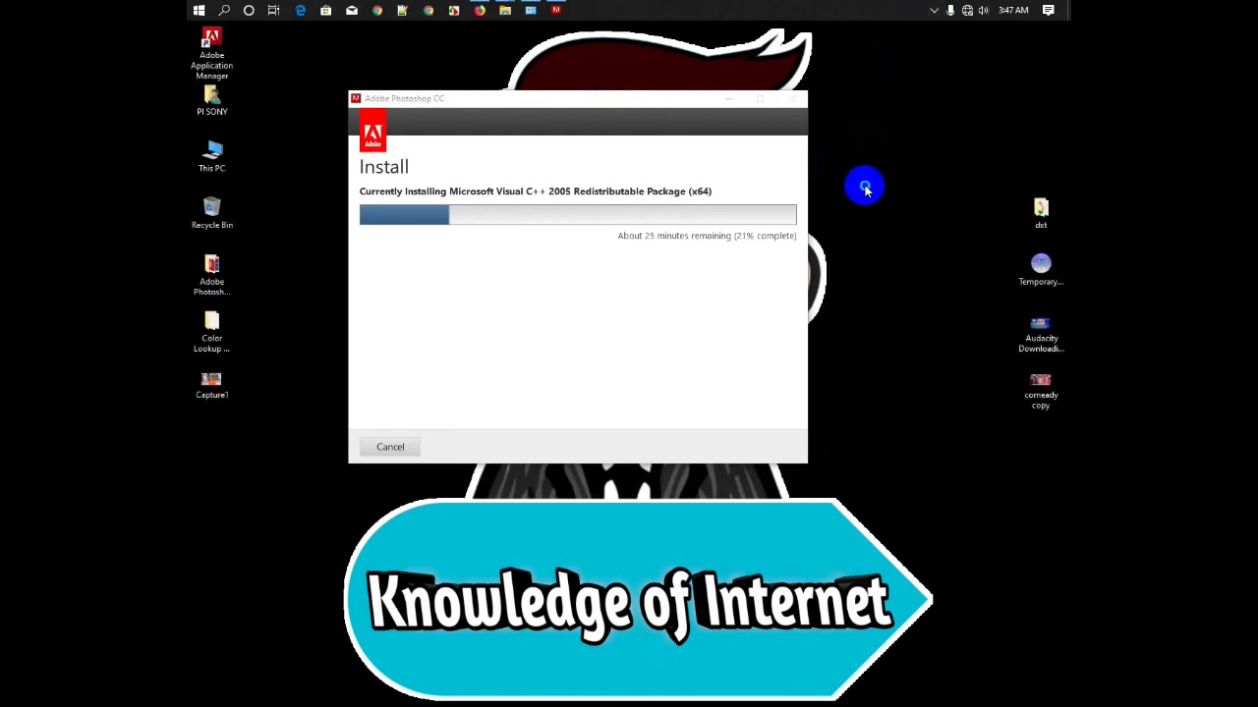
{"action": "right_click", "coordinate": [866, 187]}
{"action": "left_click", "coordinate": [878, 225]}
{"action": "right_click", "coordinate": [837, 149]}
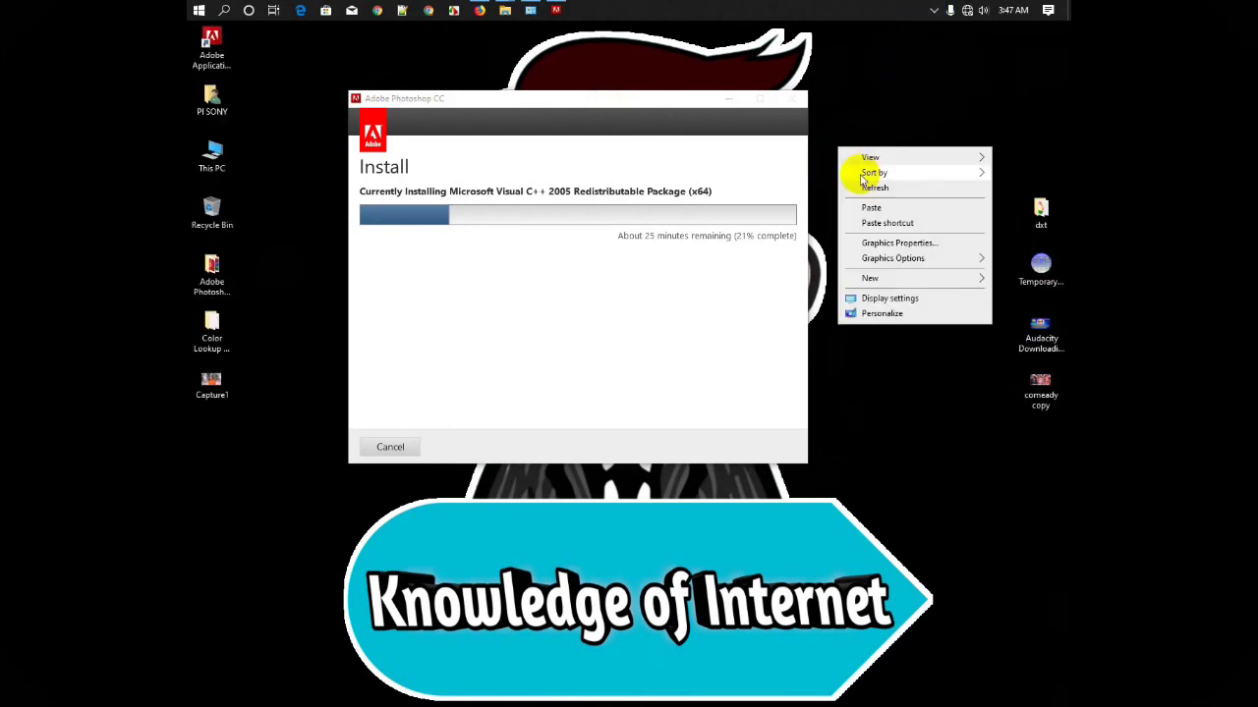
{"action": "left_click", "coordinate": [861, 187]}
{"action": "right_click", "coordinate": [852, 140]}
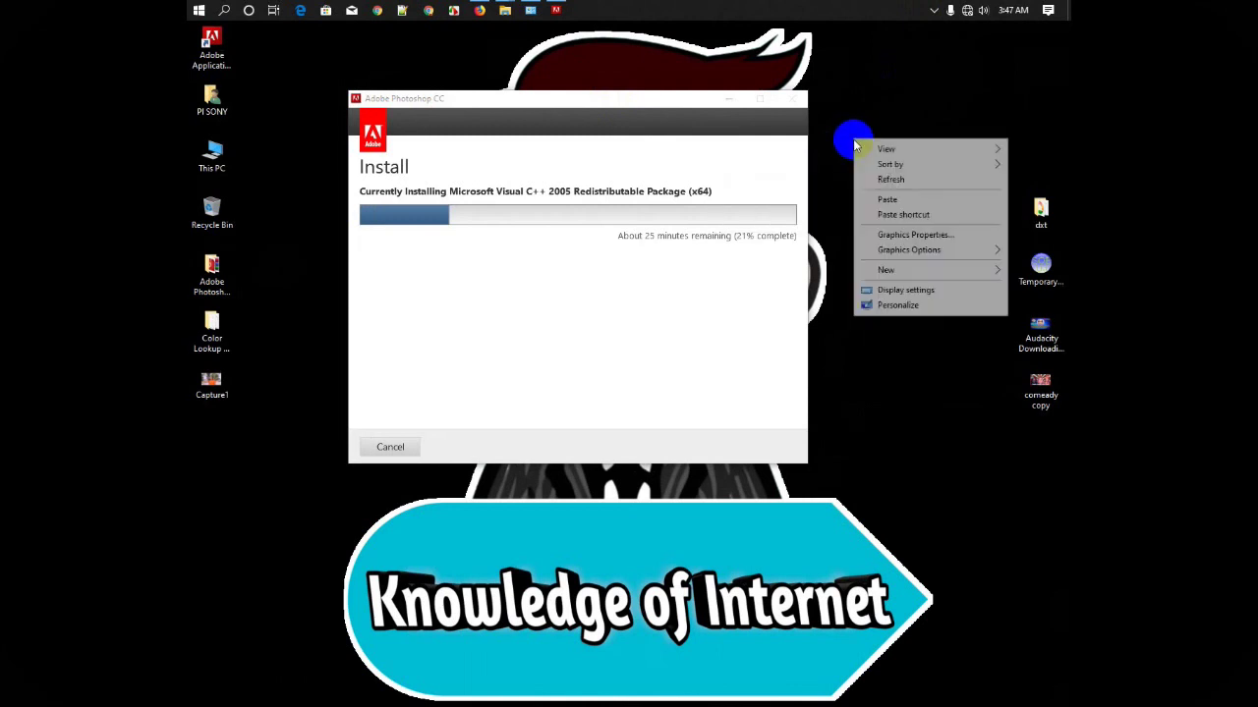
{"action": "left_click", "coordinate": [868, 180]}
{"action": "right_click", "coordinate": [840, 124]}
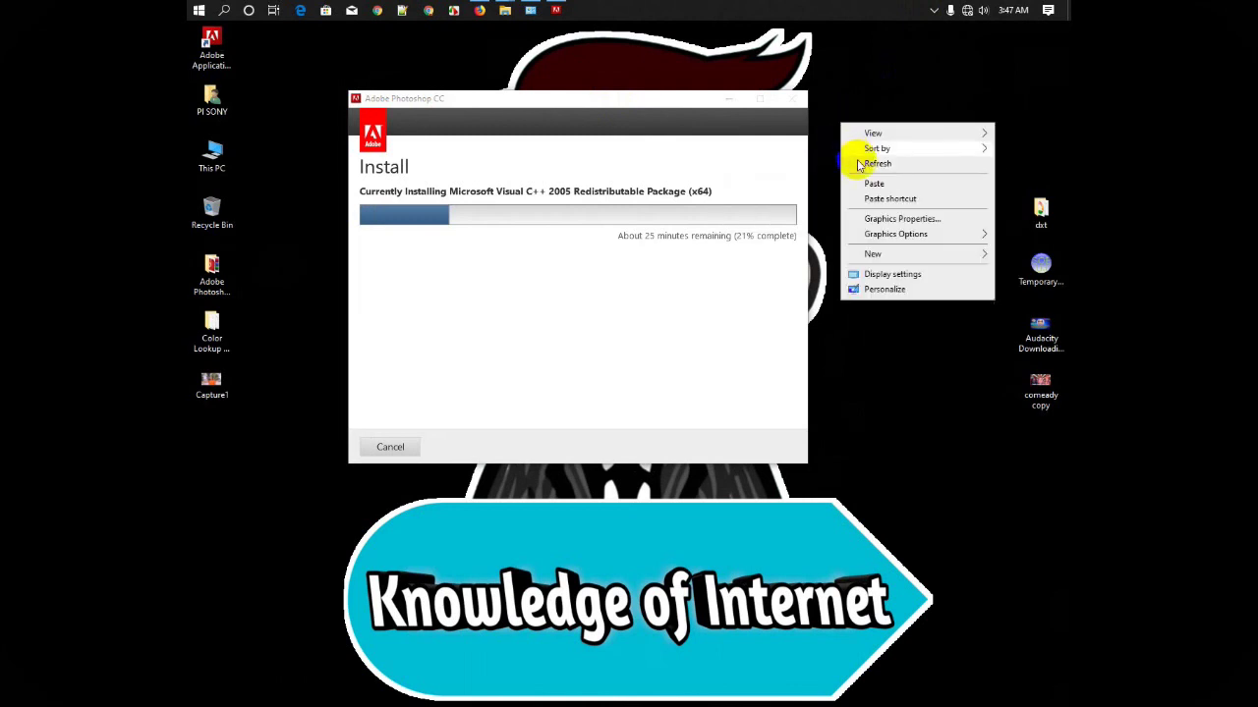
{"action": "left_click", "coordinate": [877, 163]}
{"action": "left_click", "coordinate": [934, 10]}
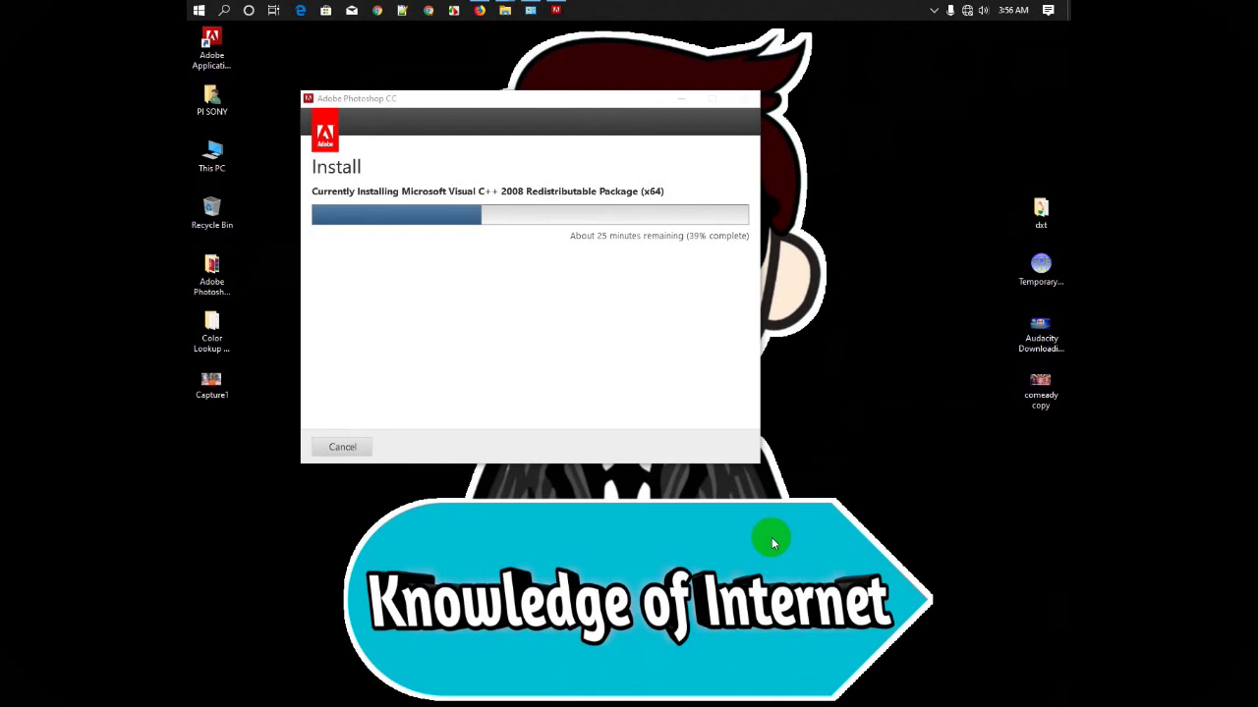
Refresh the desktop several times and peek at the hidden tray icons
{"action": "right_click", "coordinate": [833, 132]}
{"action": "right_click", "coordinate": [814, 123]}
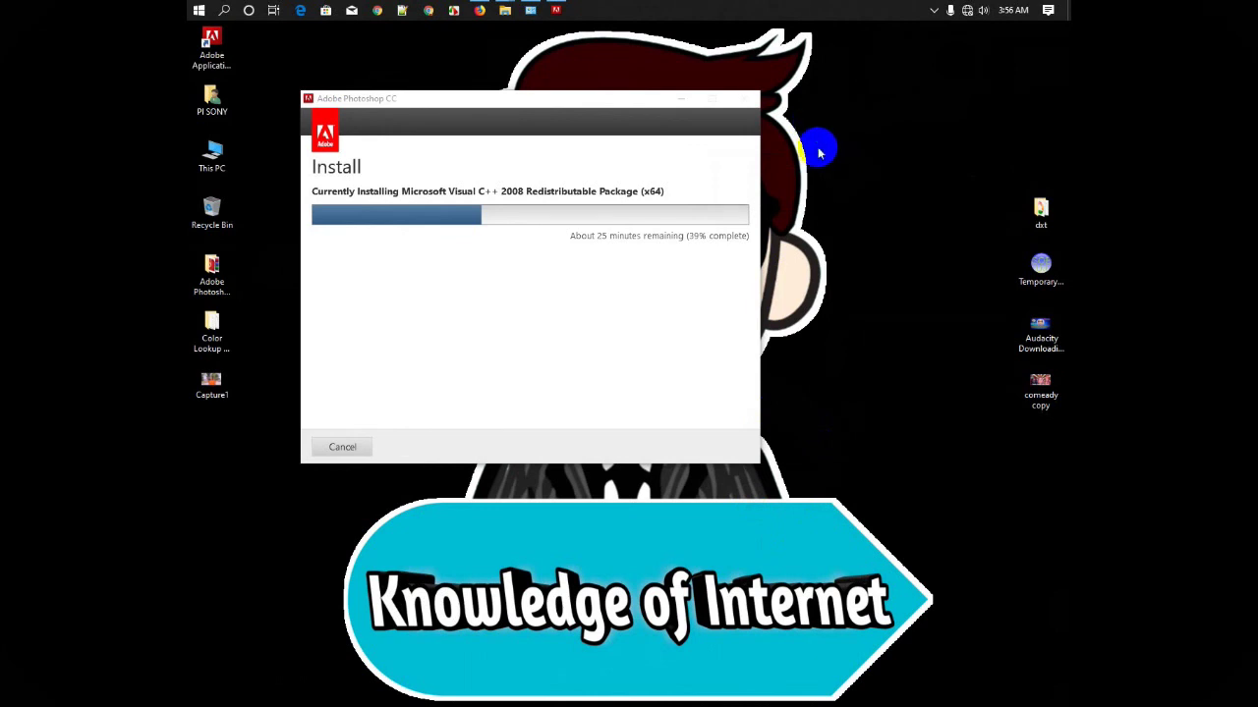
{"action": "left_click", "coordinate": [822, 165]}
{"action": "right_click", "coordinate": [809, 124]}
{"action": "left_click", "coordinate": [821, 163]}
{"action": "right_click", "coordinate": [808, 116]}
{"action": "left_click", "coordinate": [816, 158]}
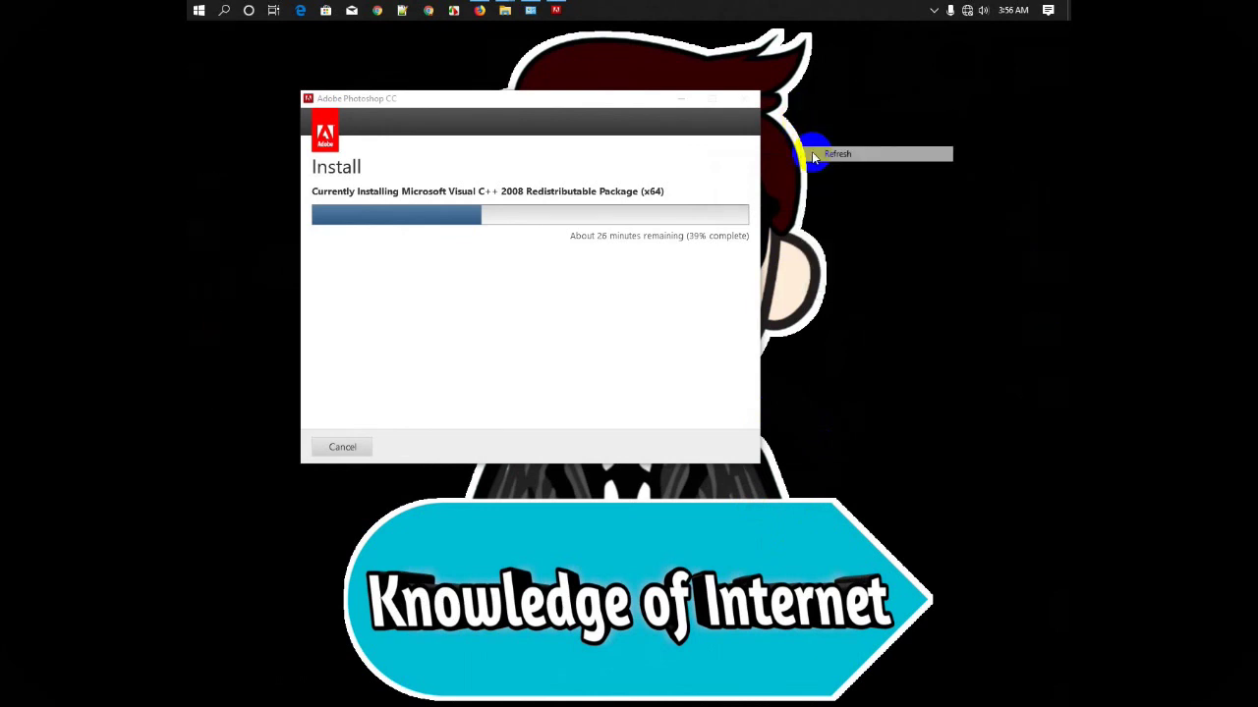
{"action": "right_click", "coordinate": [915, 32]}
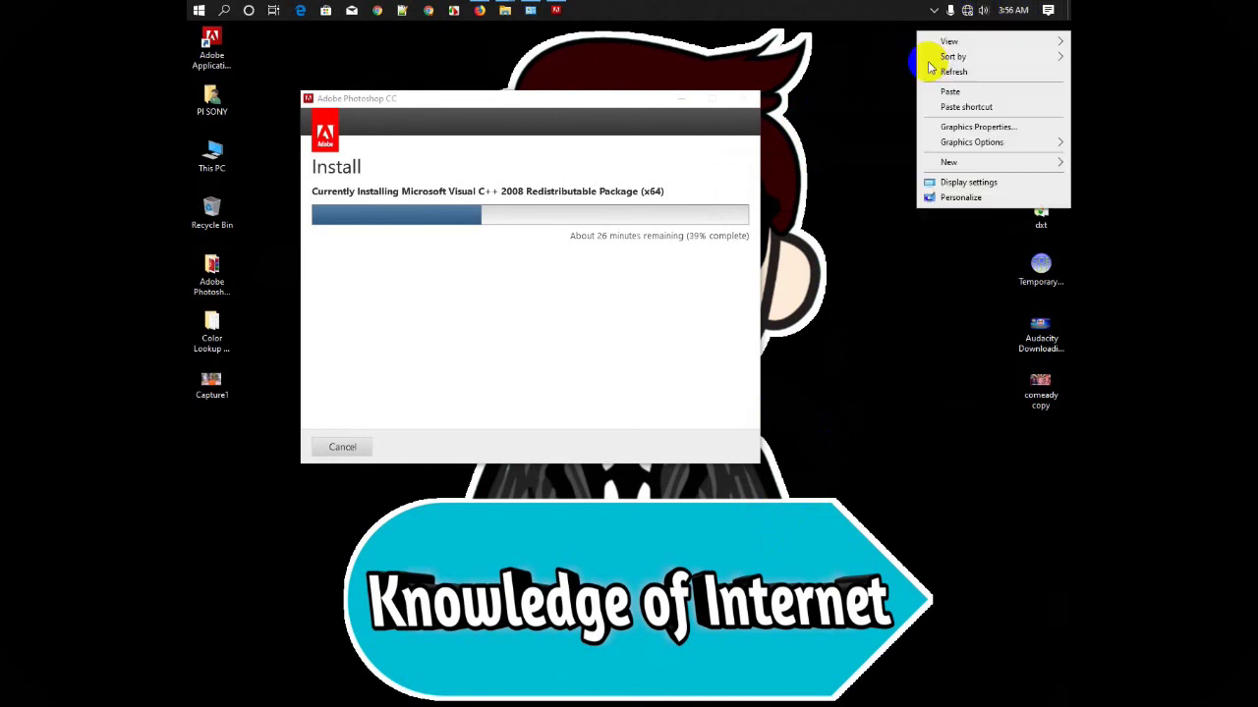
{"action": "left_click", "coordinate": [933, 75]}
{"action": "left_click", "coordinate": [933, 10]}
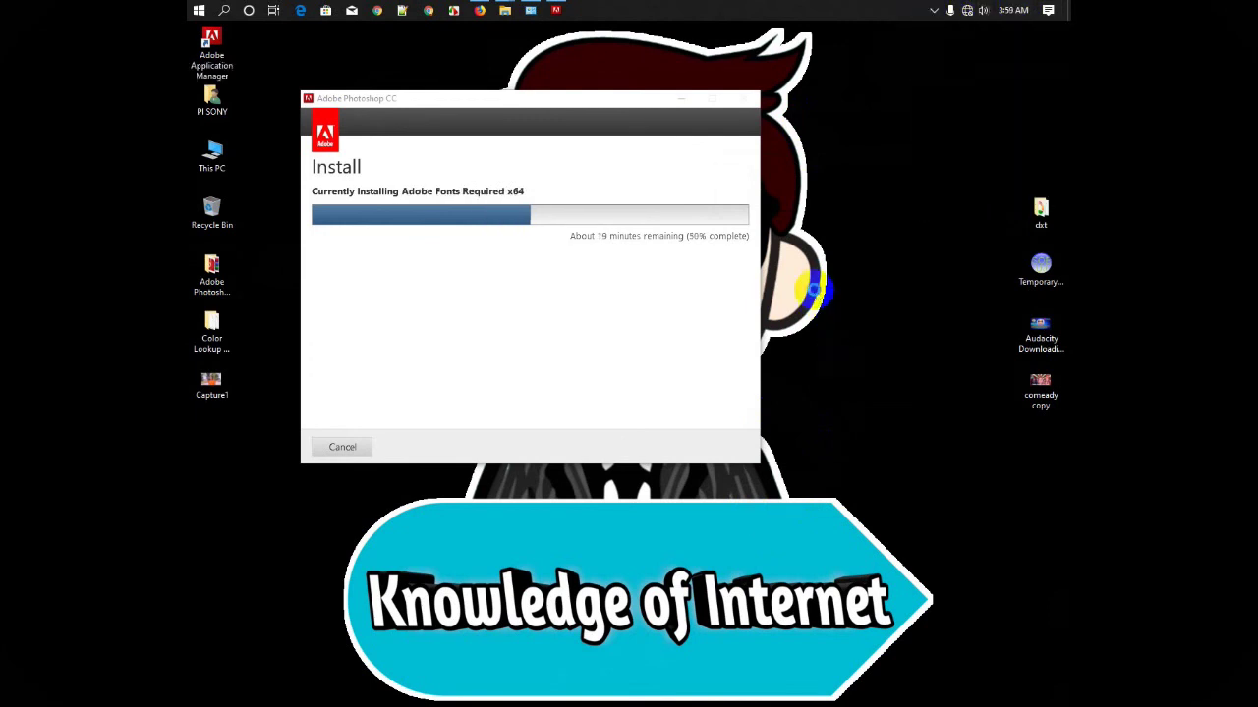
Keep refreshing the desktop until the installer reaches 52% on Photoshop CC
{"action": "right_click", "coordinate": [816, 292]}
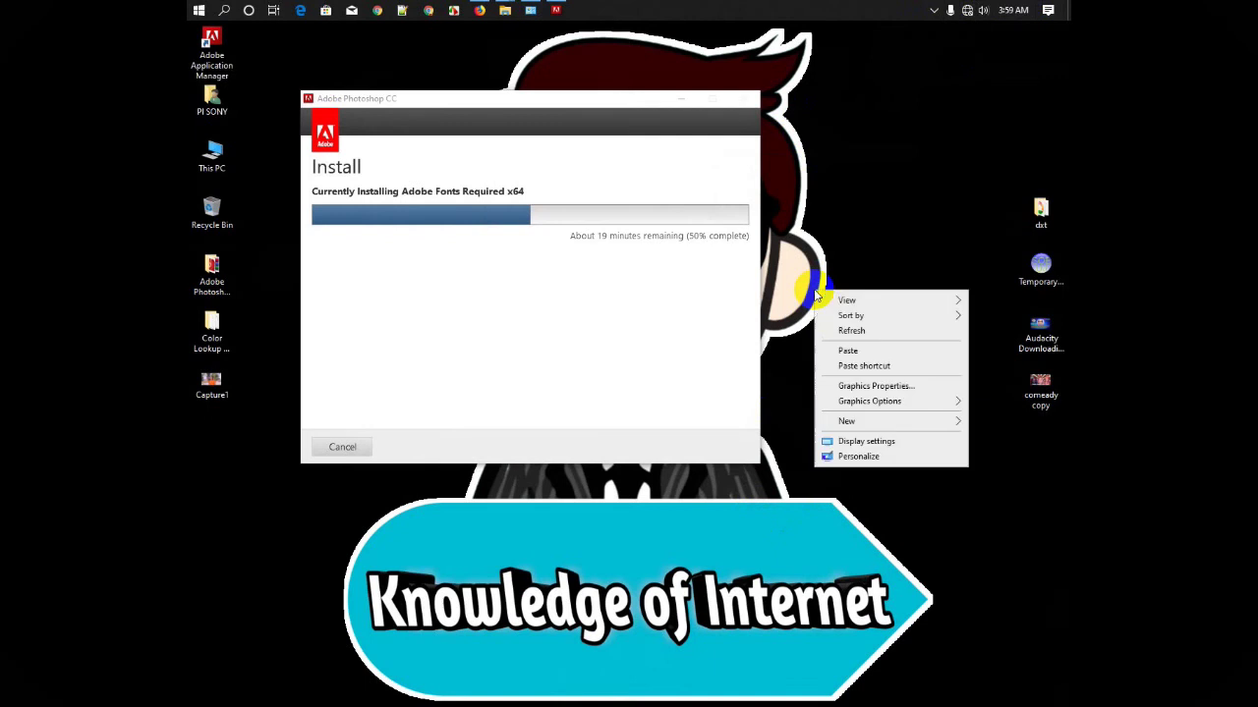
{"action": "left_click", "coordinate": [850, 330]}
{"action": "right_click", "coordinate": [814, 260]}
{"action": "left_click", "coordinate": [841, 299]}
{"action": "right_click", "coordinate": [798, 252]}
{"action": "left_click", "coordinate": [812, 292]}
{"action": "left_click", "coordinate": [798, 280]}
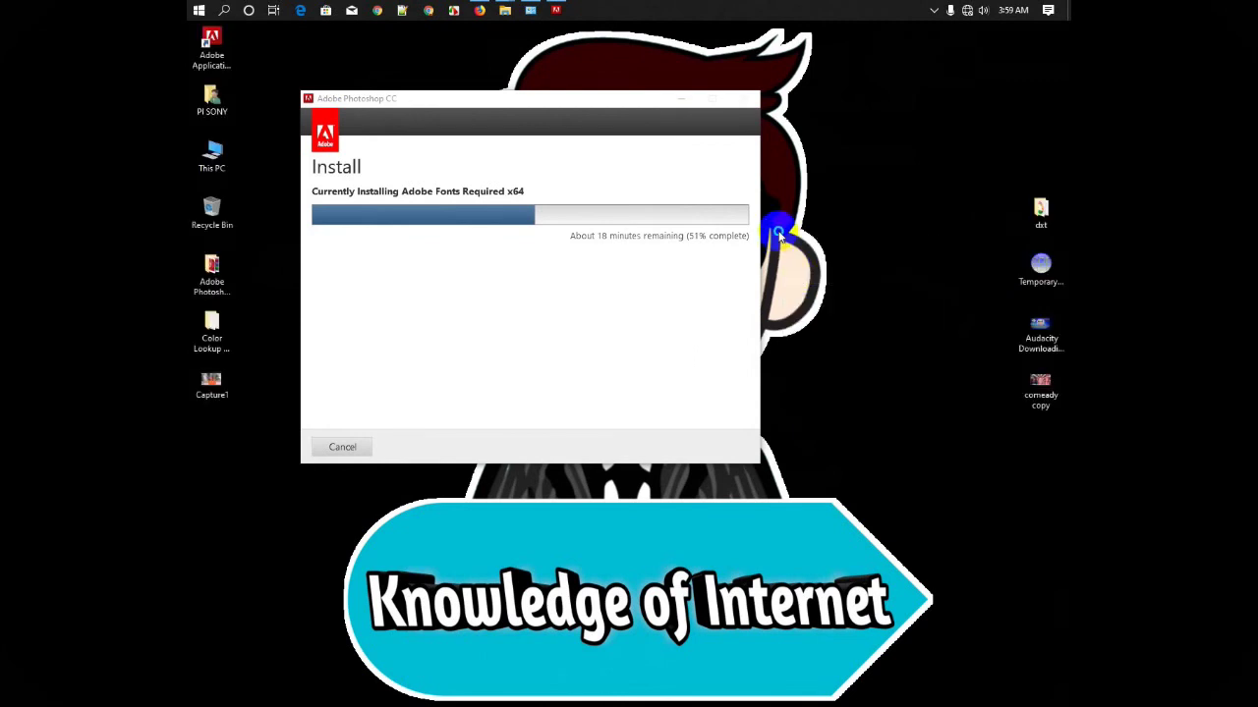
{"action": "right_click", "coordinate": [777, 228]}
{"action": "left_click", "coordinate": [800, 279]}
{"action": "right_click", "coordinate": [783, 239]}
{"action": "left_click", "coordinate": [806, 279]}
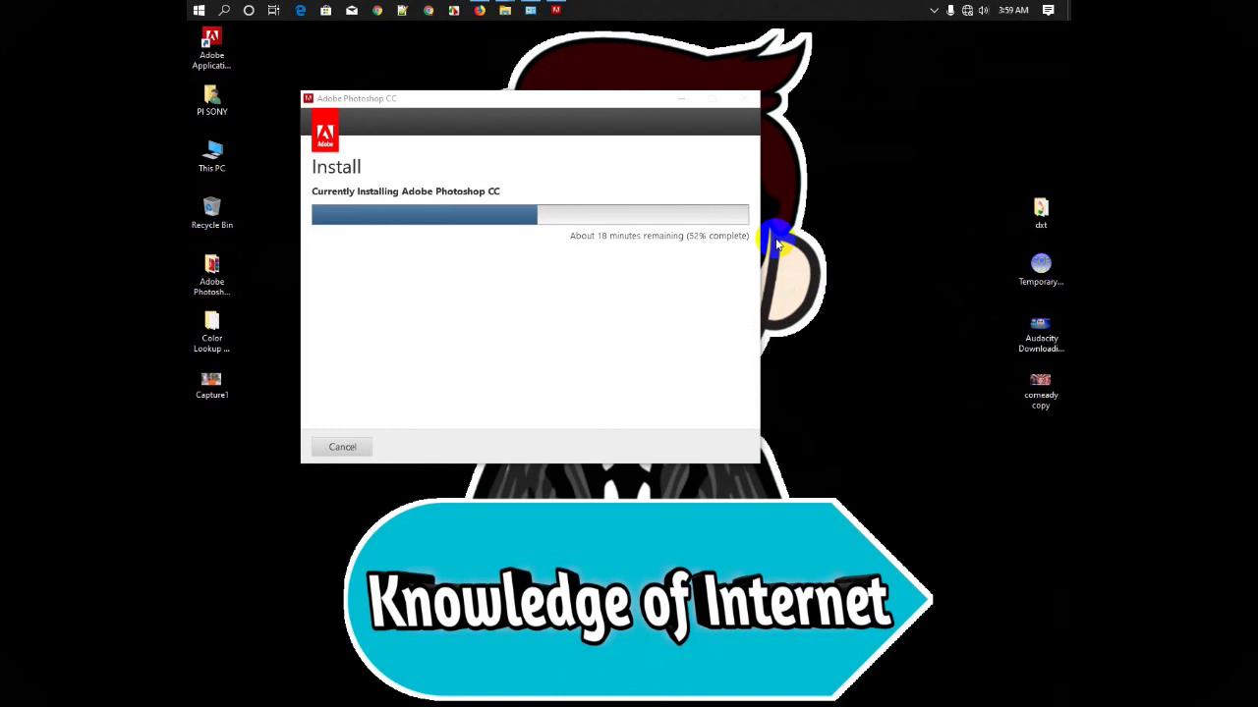
Refresh the desktop repeatedly while the Photoshop CC installer keeps progressing
{"action": "right_click", "coordinate": [776, 241]}
{"action": "left_click", "coordinate": [810, 279]}
{"action": "right_click", "coordinate": [781, 244]}
{"action": "left_click", "coordinate": [806, 282]}
{"action": "right_click", "coordinate": [770, 242]}
{"action": "left_click", "coordinate": [791, 279]}
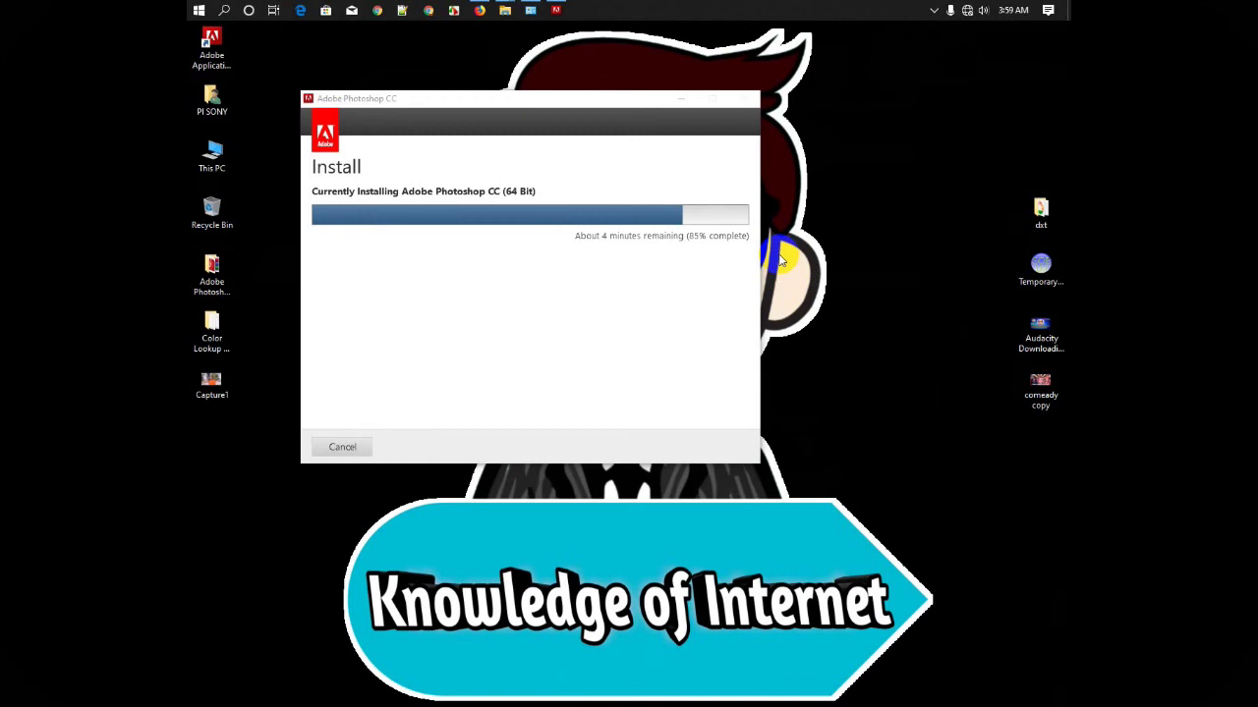
{"action": "right_click", "coordinate": [795, 138]}
{"action": "left_click", "coordinate": [803, 178]}
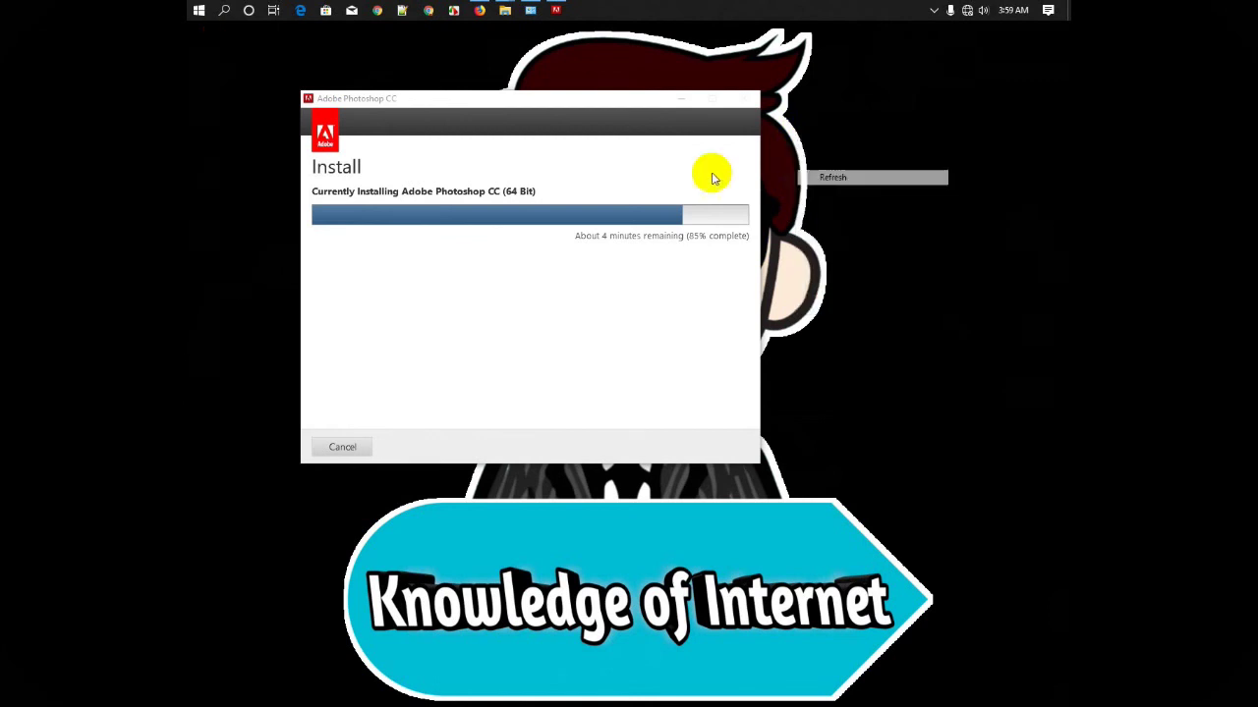
Nudge the installer window right and keep refreshing until installation reaches 87%
{"action": "mouse_move", "coordinate": [564, 100]}
{"action": "left_mouse_down"}
{"action": "mouse_move", "coordinate": [606, 112]}
{"action": "mouse_move", "coordinate": [574, 100]}
{"action": "left_mouse_up"}
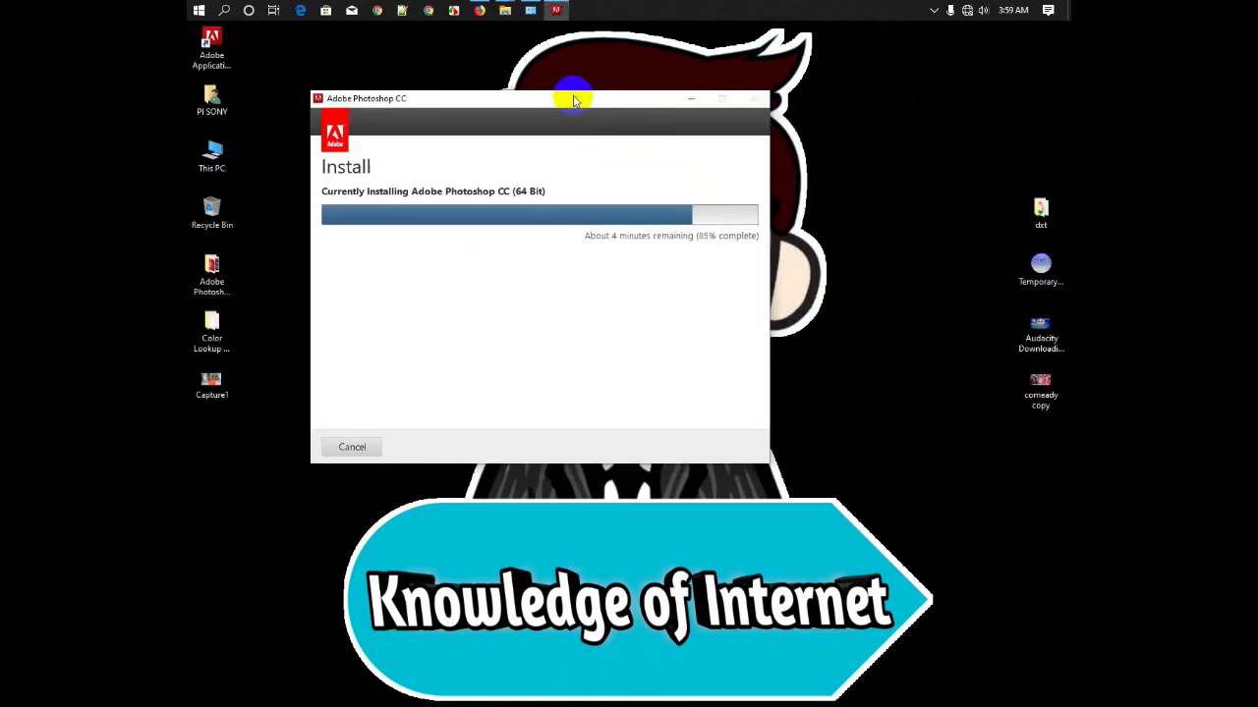
{"action": "right_click", "coordinate": [863, 143]}
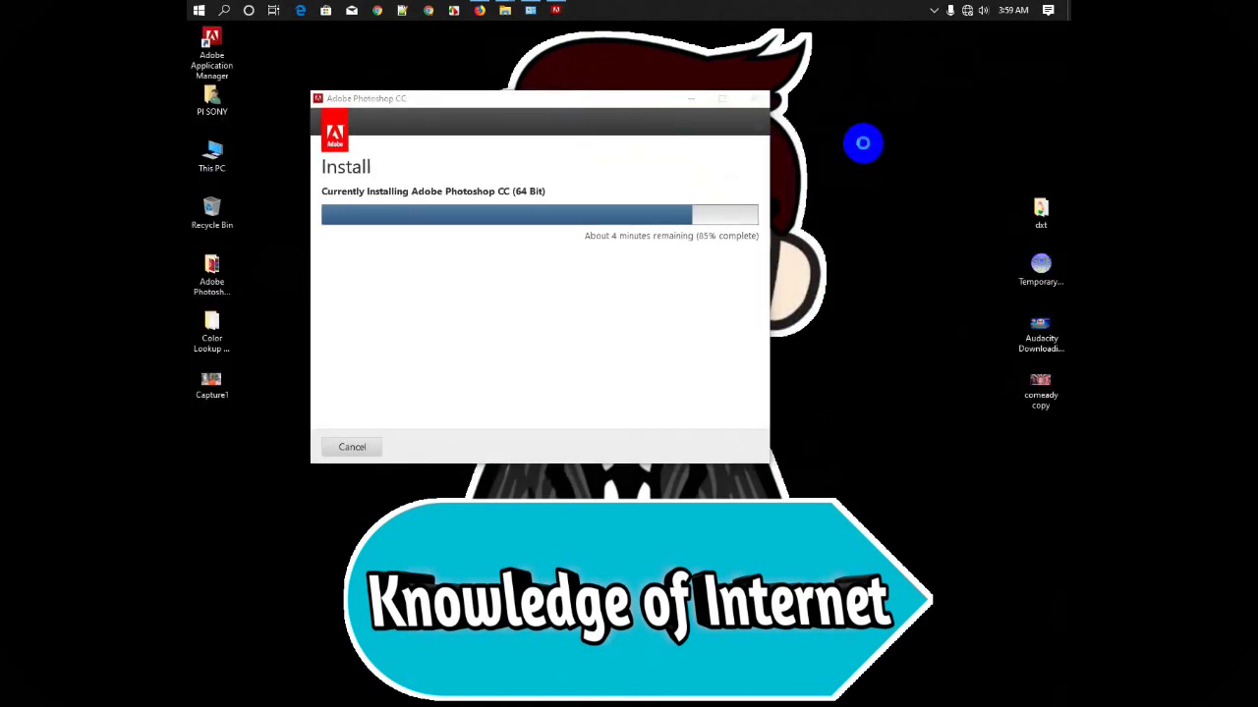
{"action": "left_click", "coordinate": [887, 183]}
{"action": "right_click", "coordinate": [813, 142]}
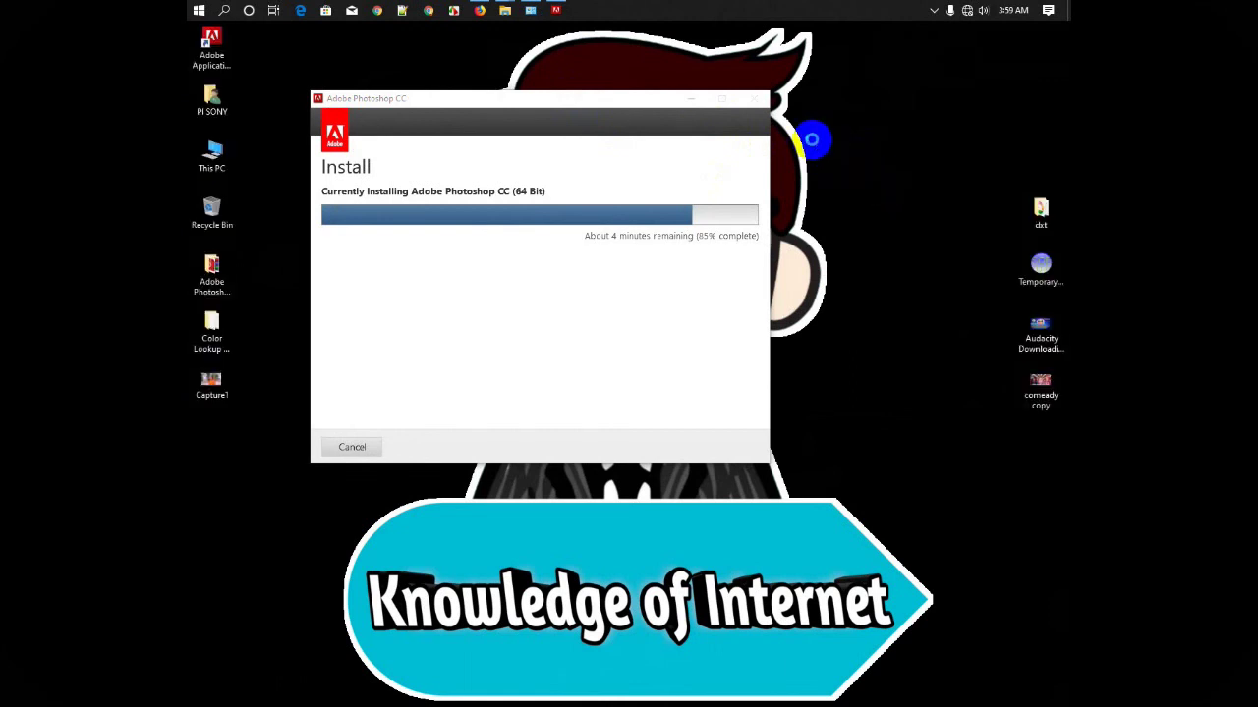
{"action": "left_click", "coordinate": [845, 181]}
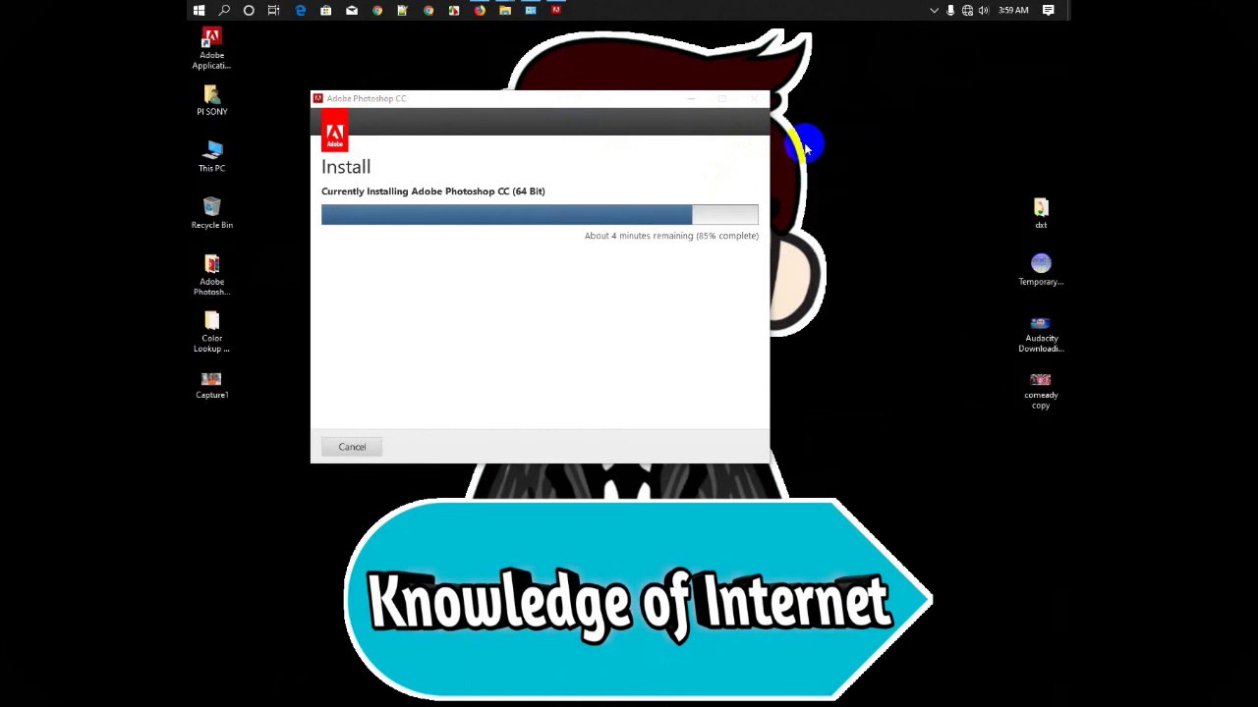
{"action": "right_click", "coordinate": [805, 147]}
{"action": "left_click", "coordinate": [814, 181]}
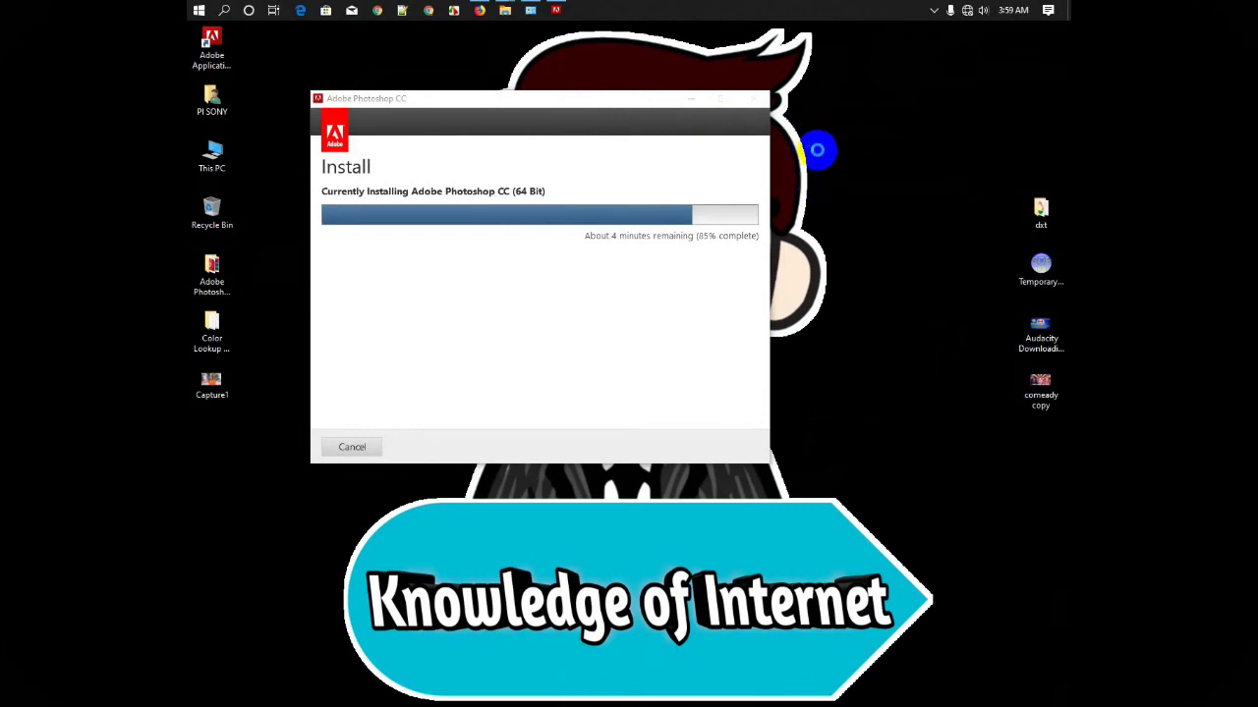
{"action": "right_click", "coordinate": [806, 136]}
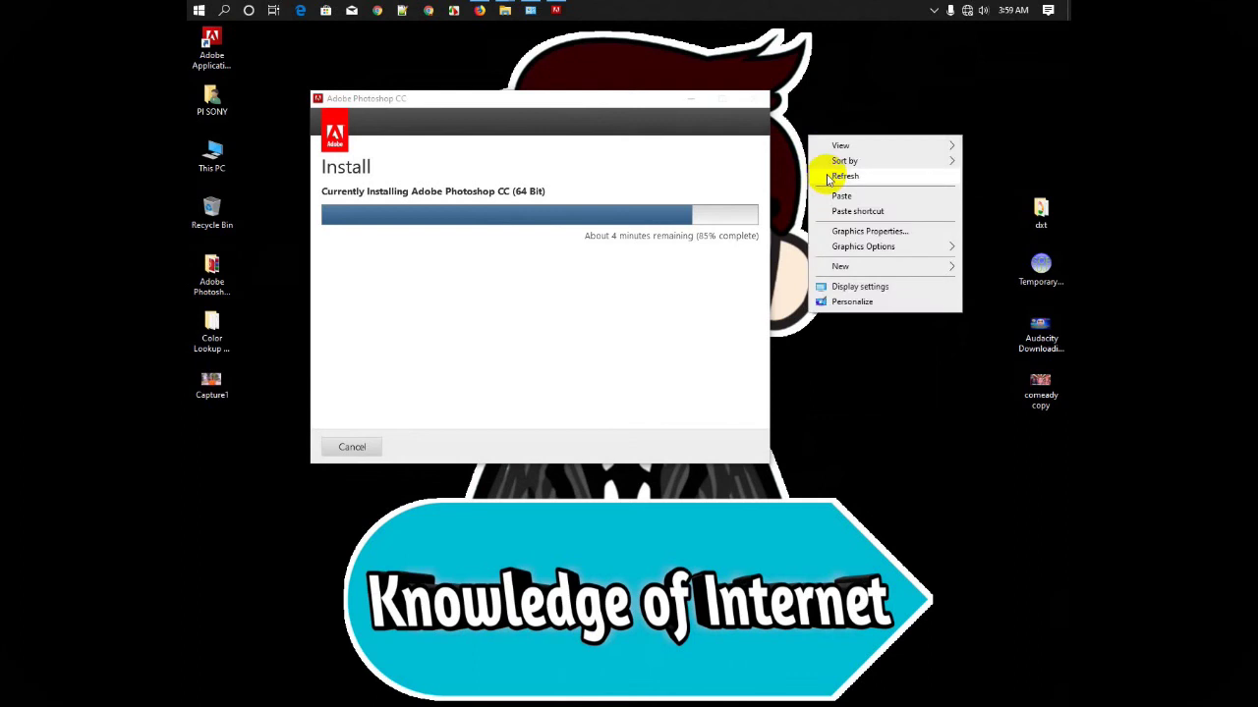
{"action": "left_click", "coordinate": [830, 174]}
{"action": "right_click", "coordinate": [815, 150]}
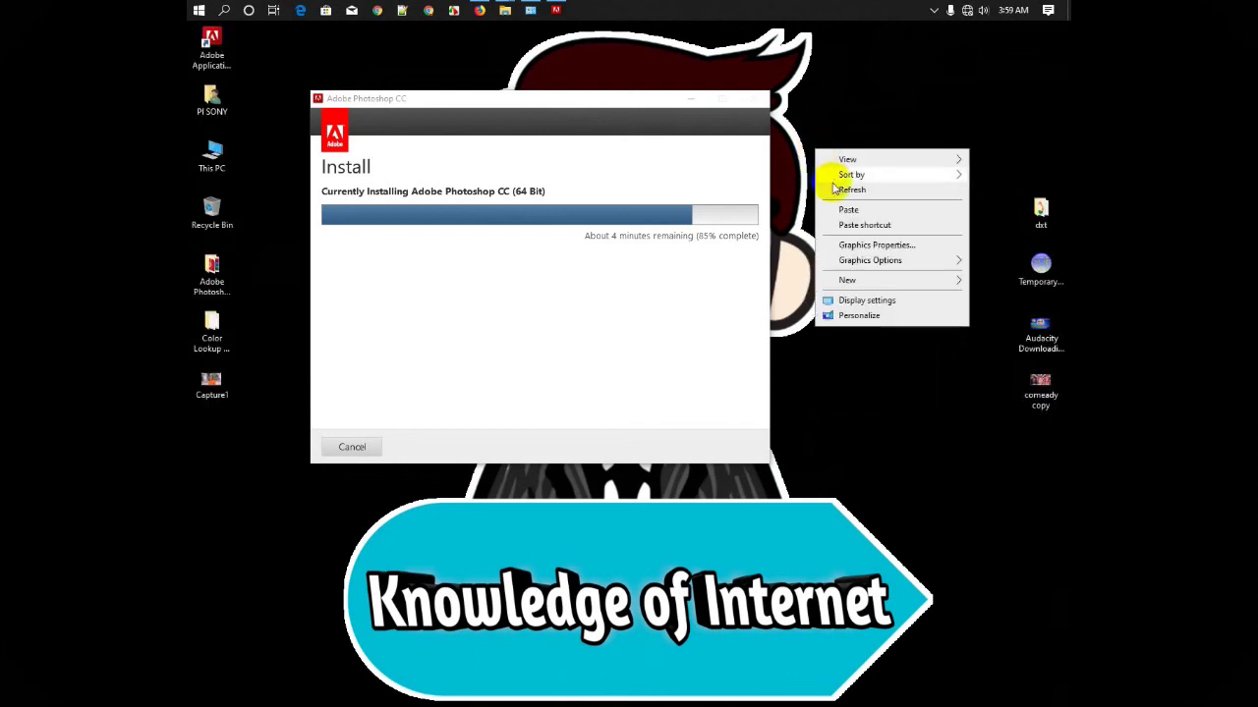
{"action": "left_click", "coordinate": [845, 189]}
{"action": "right_click", "coordinate": [816, 150]}
{"action": "left_click", "coordinate": [830, 174]}
{"action": "right_click", "coordinate": [805, 134]}
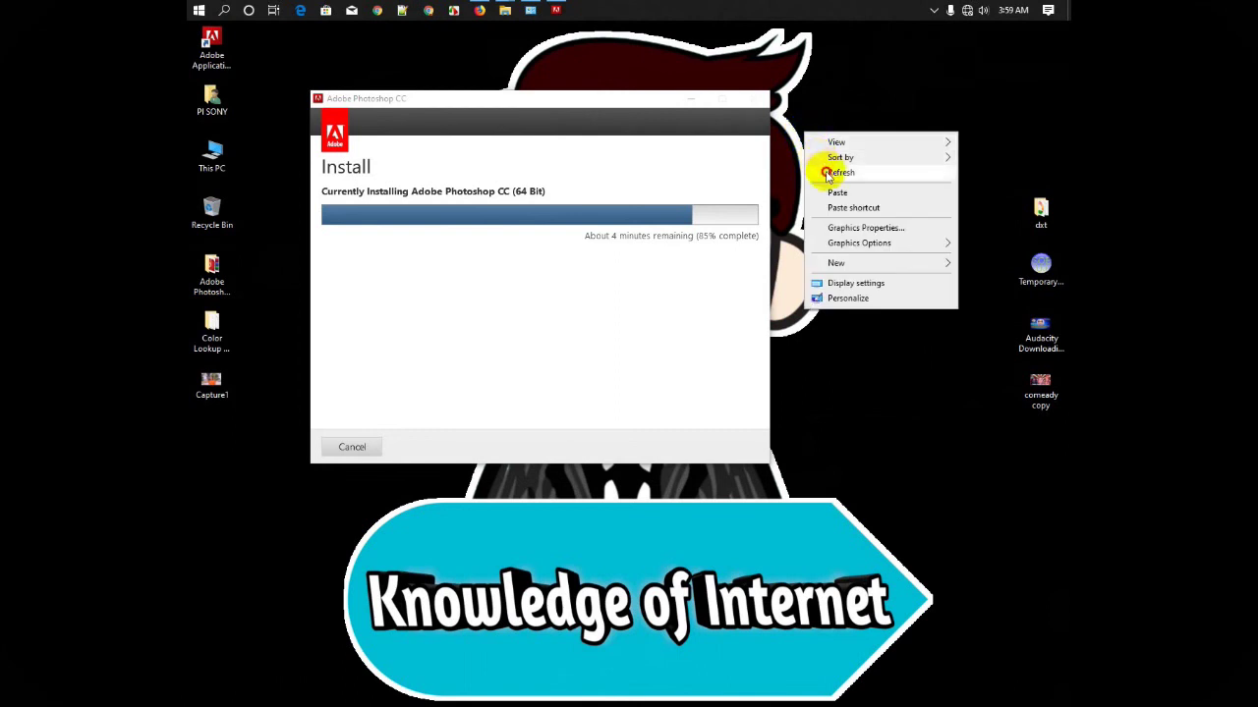
{"action": "left_click", "coordinate": [837, 172]}
{"action": "left_click", "coordinate": [653, 103]}
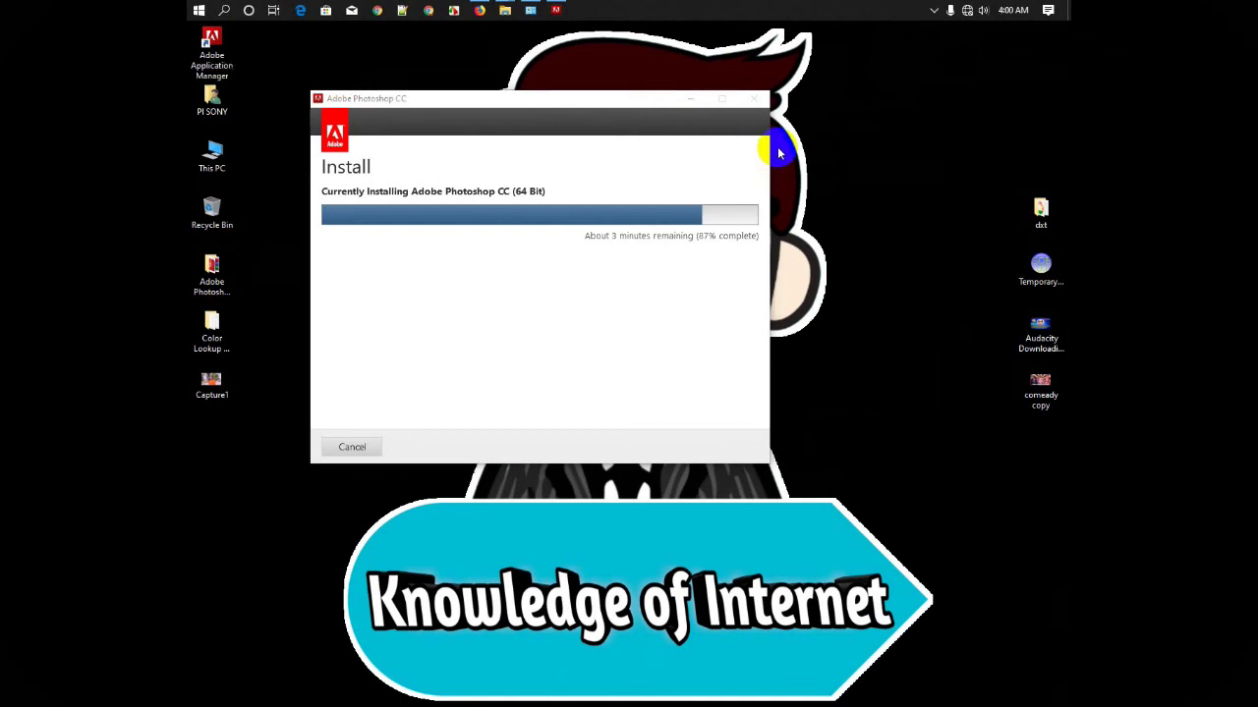
Keep refreshing the desktop while the Photoshop CC installation continues
{"action": "right_click", "coordinate": [778, 150]}
{"action": "left_click", "coordinate": [806, 188]}
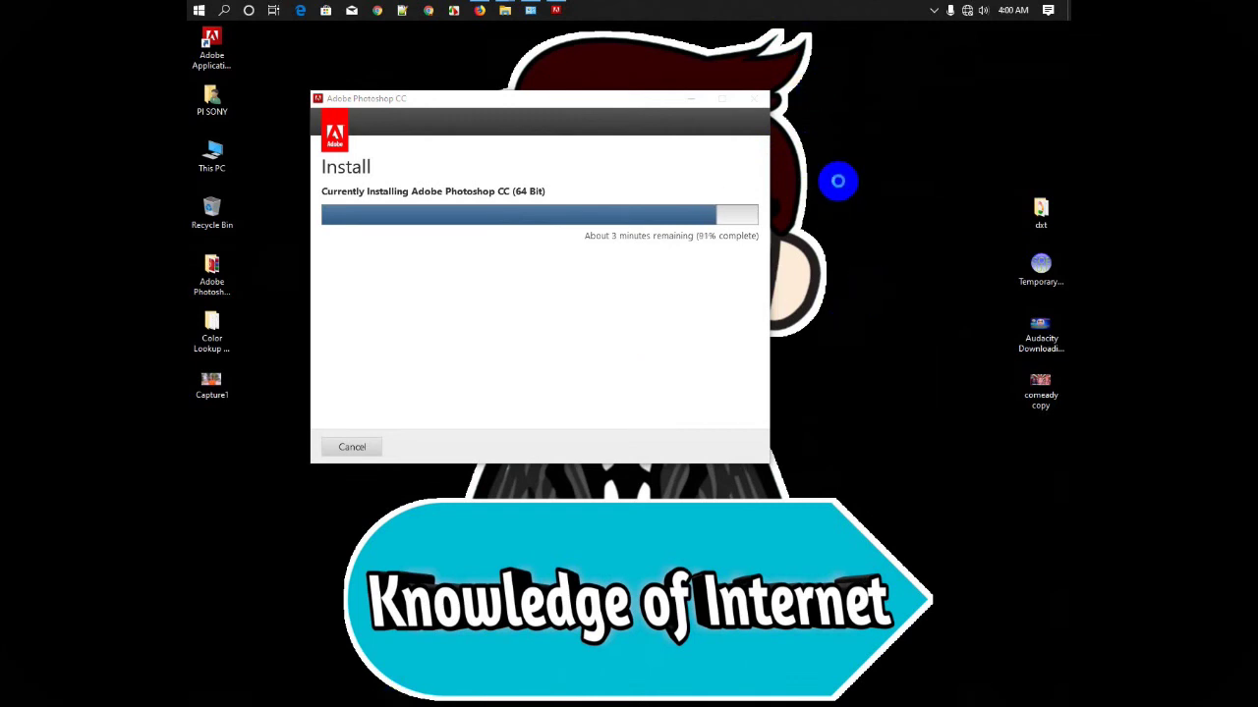
{"action": "right_click", "coordinate": [837, 180]}
{"action": "left_click", "coordinate": [851, 223]}
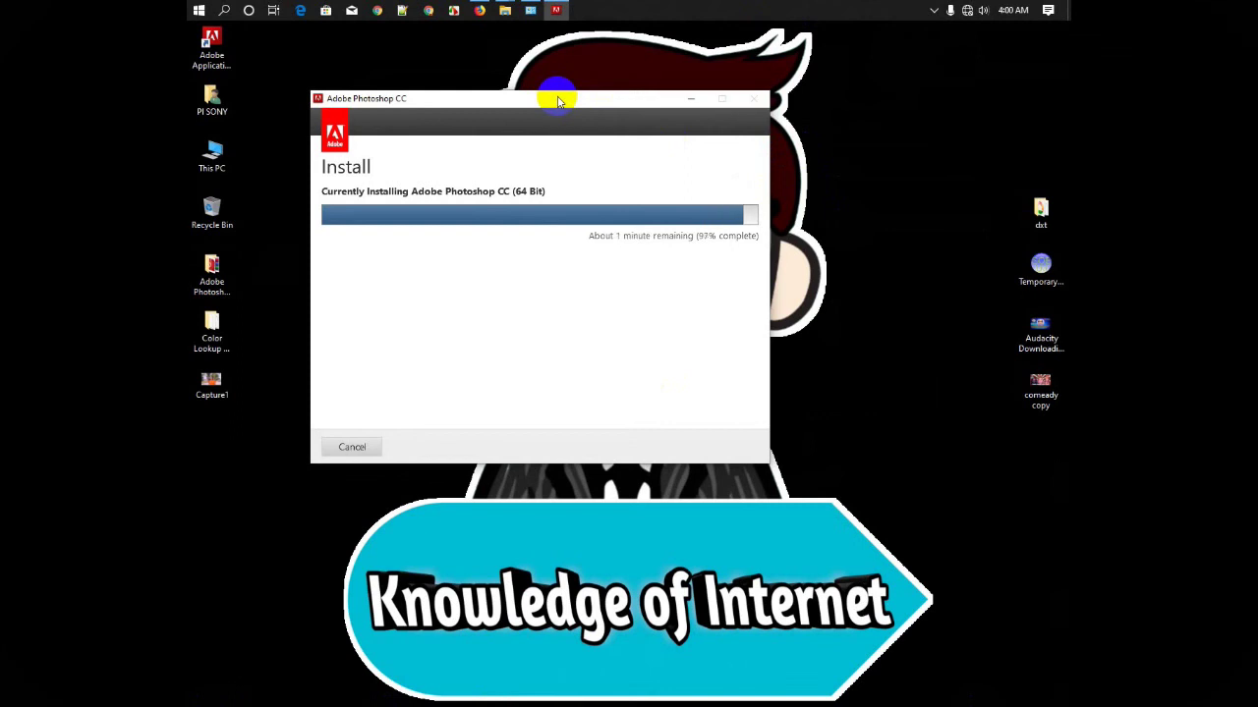
{"action": "left_click", "coordinate": [820, 160]}
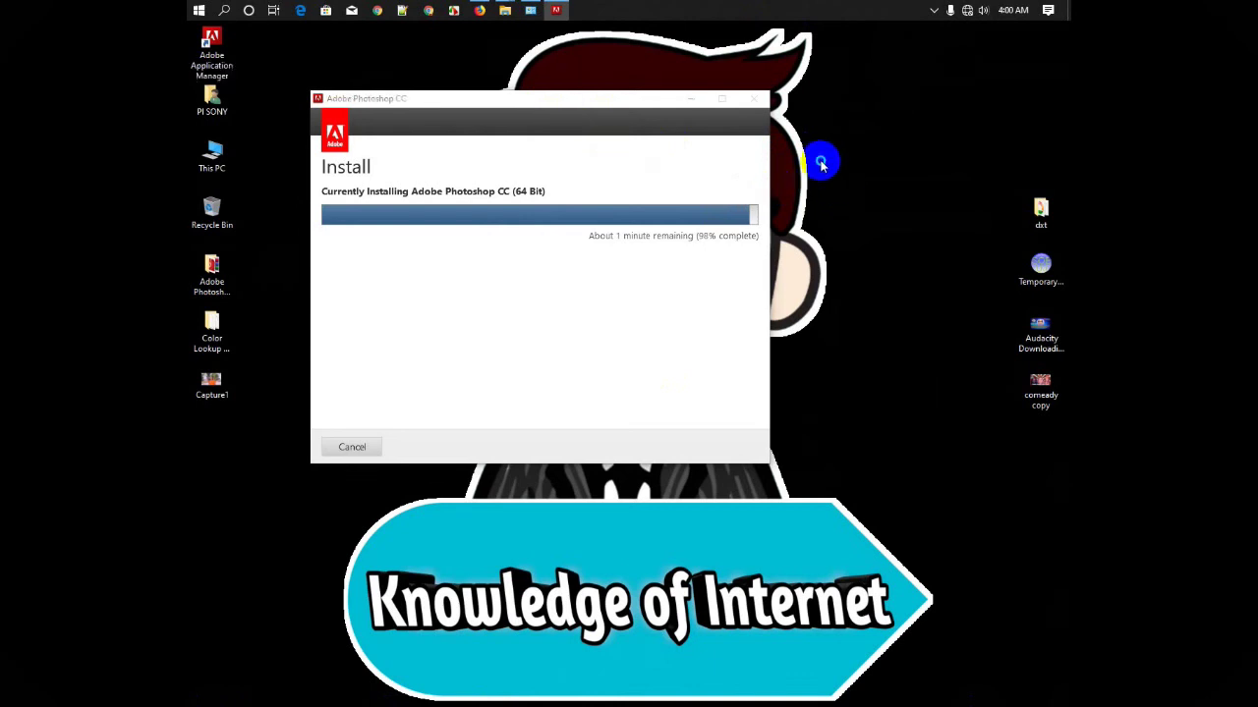
{"action": "right_click", "coordinate": [820, 160]}
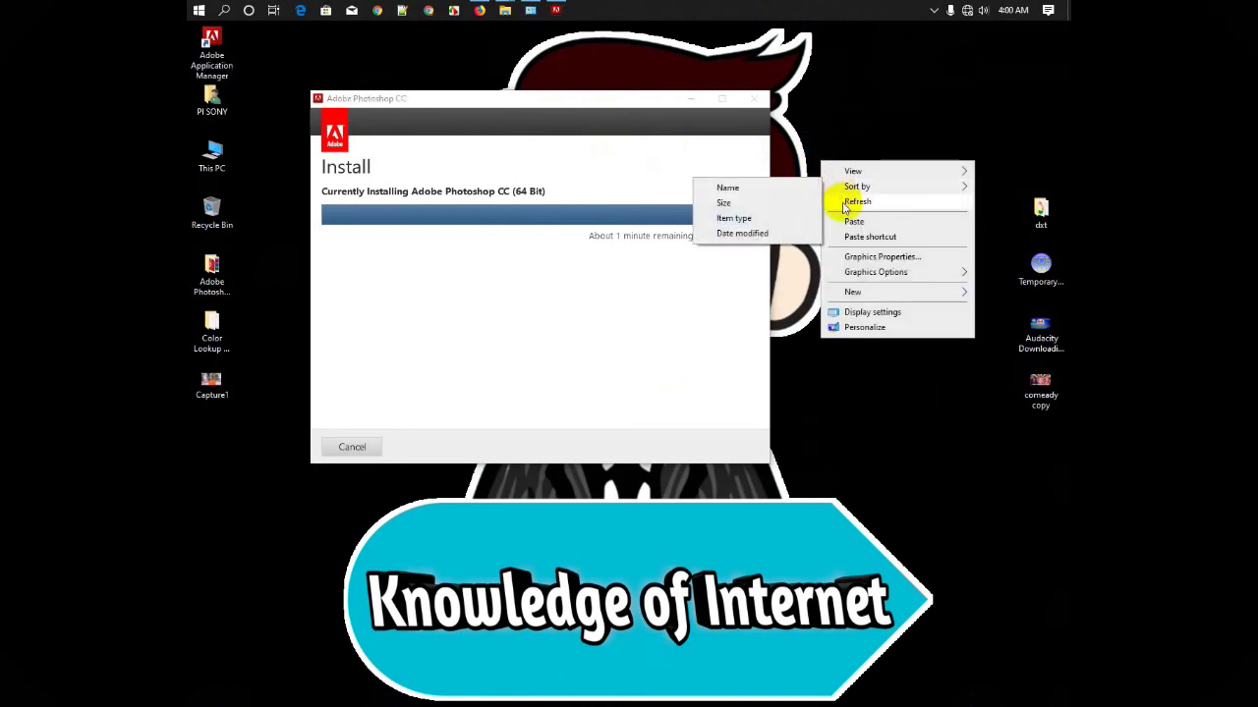
{"action": "left_click", "coordinate": [845, 203]}
{"action": "left_click", "coordinate": [602, 101]}
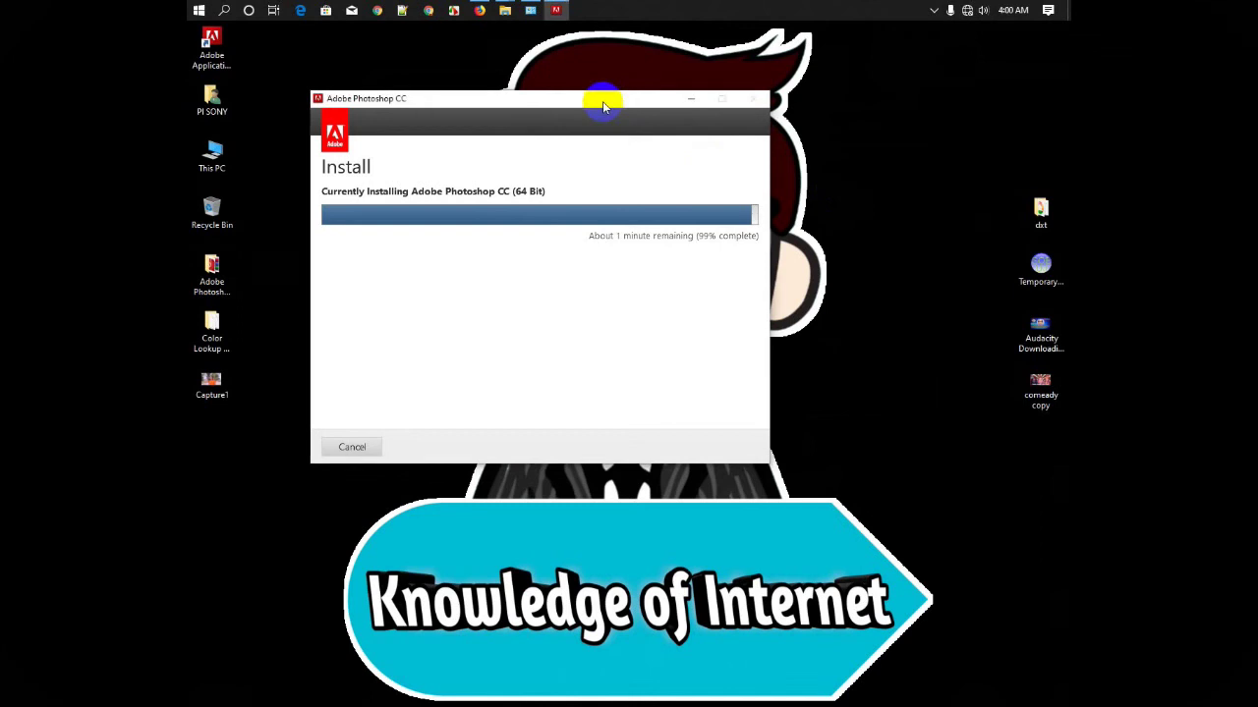
Refresh a few more times, then bring the Installation Complete window to the front
{"action": "left_click", "coordinate": [834, 118]}
{"action": "right_click", "coordinate": [833, 120]}
{"action": "left_click", "coordinate": [856, 157]}
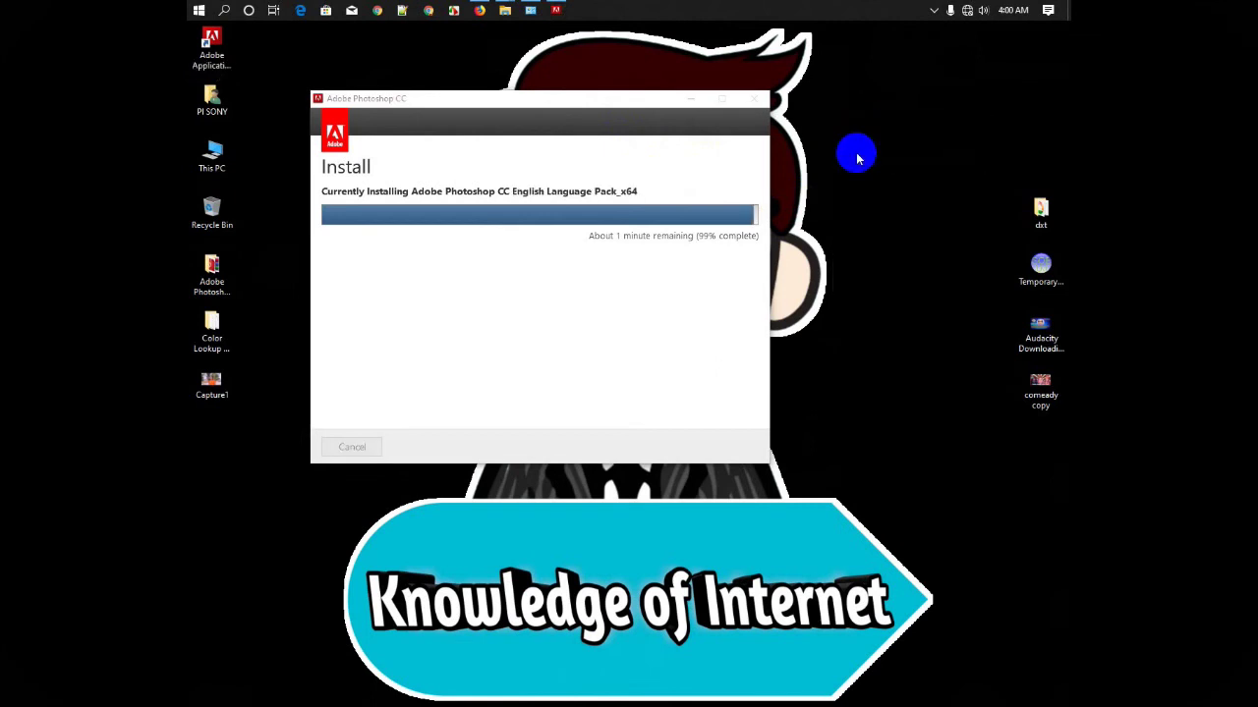
{"action": "right_click", "coordinate": [845, 144]}
{"action": "left_click", "coordinate": [851, 173]}
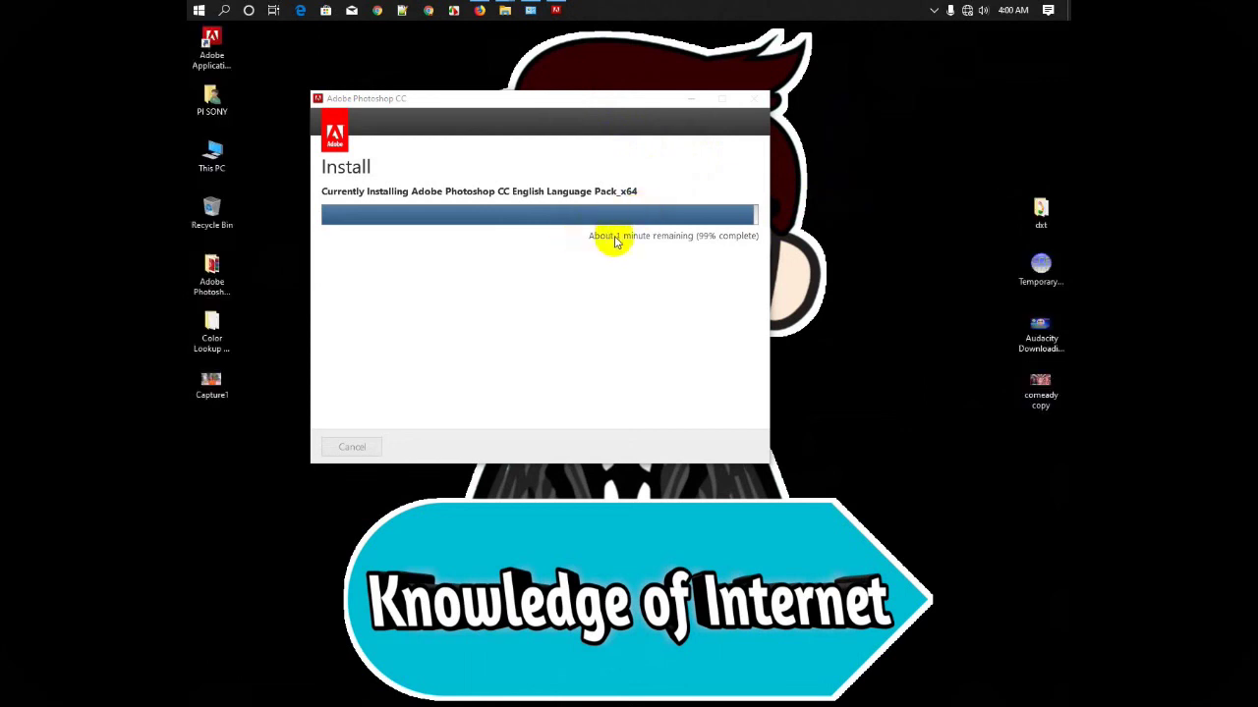
{"action": "right_click", "coordinate": [825, 170]}
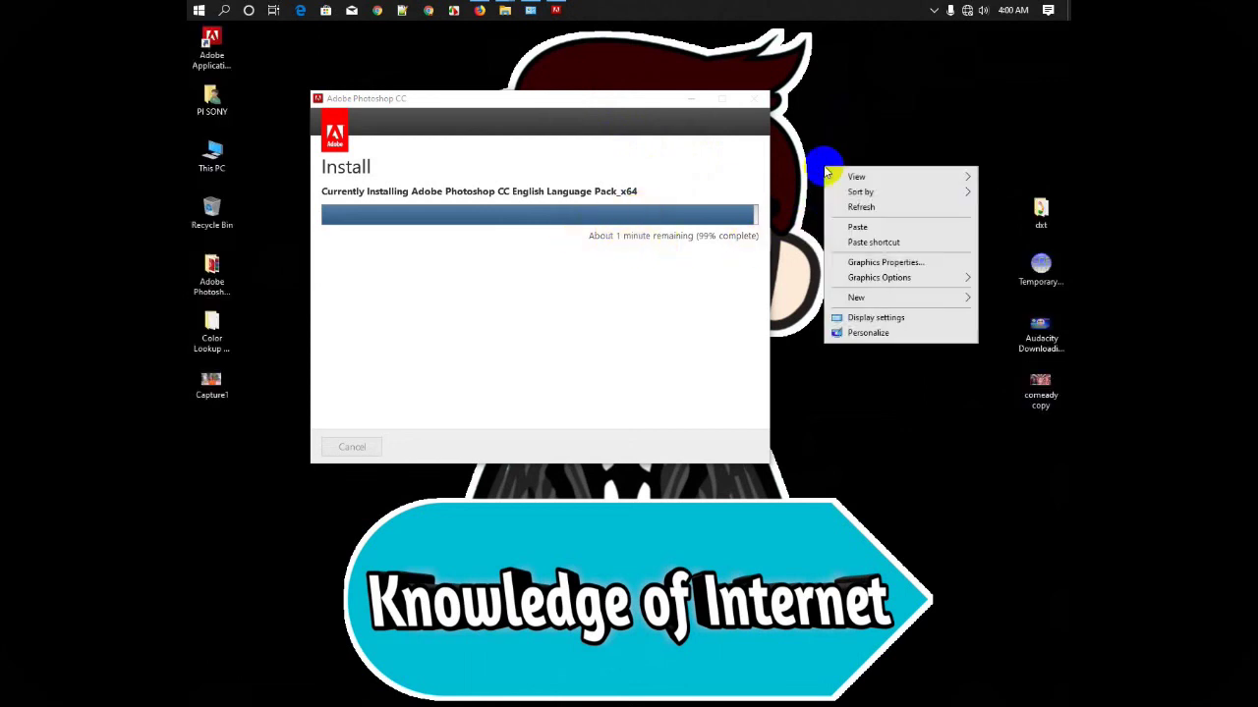
{"action": "left_click", "coordinate": [857, 206]}
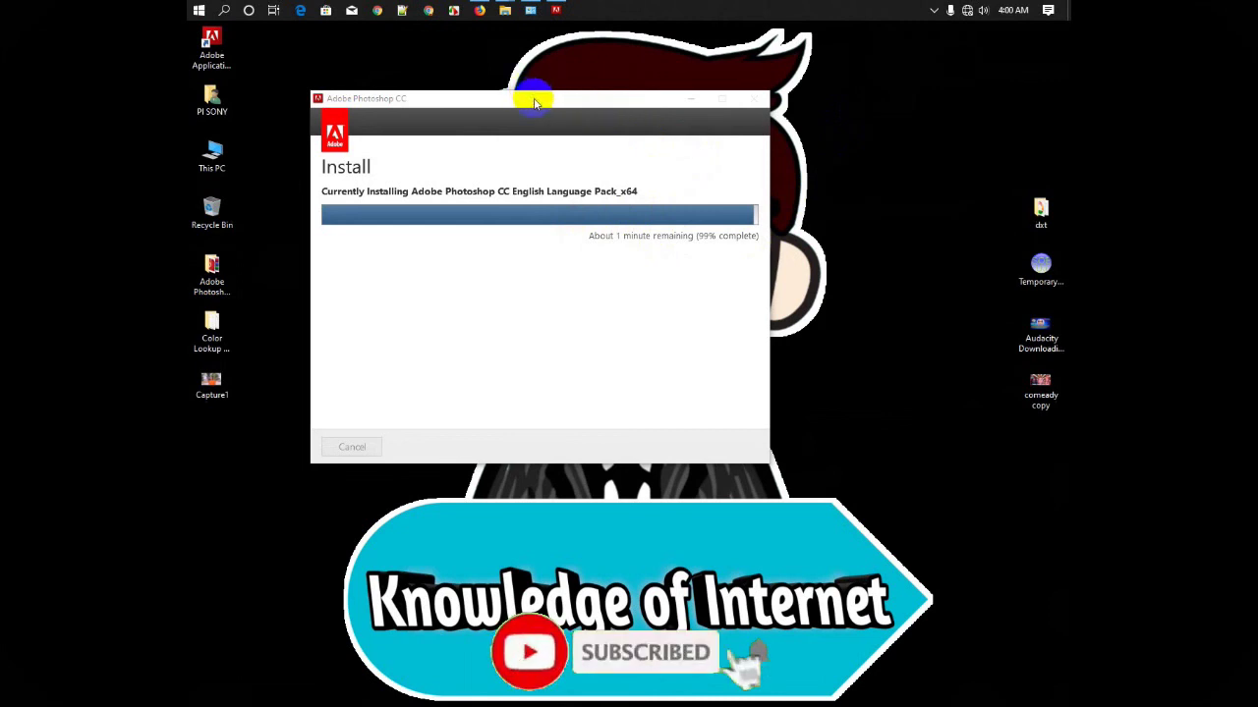
{"action": "left_click_drag", "start_coordinate": [526, 103], "coordinate": [551, 90]}
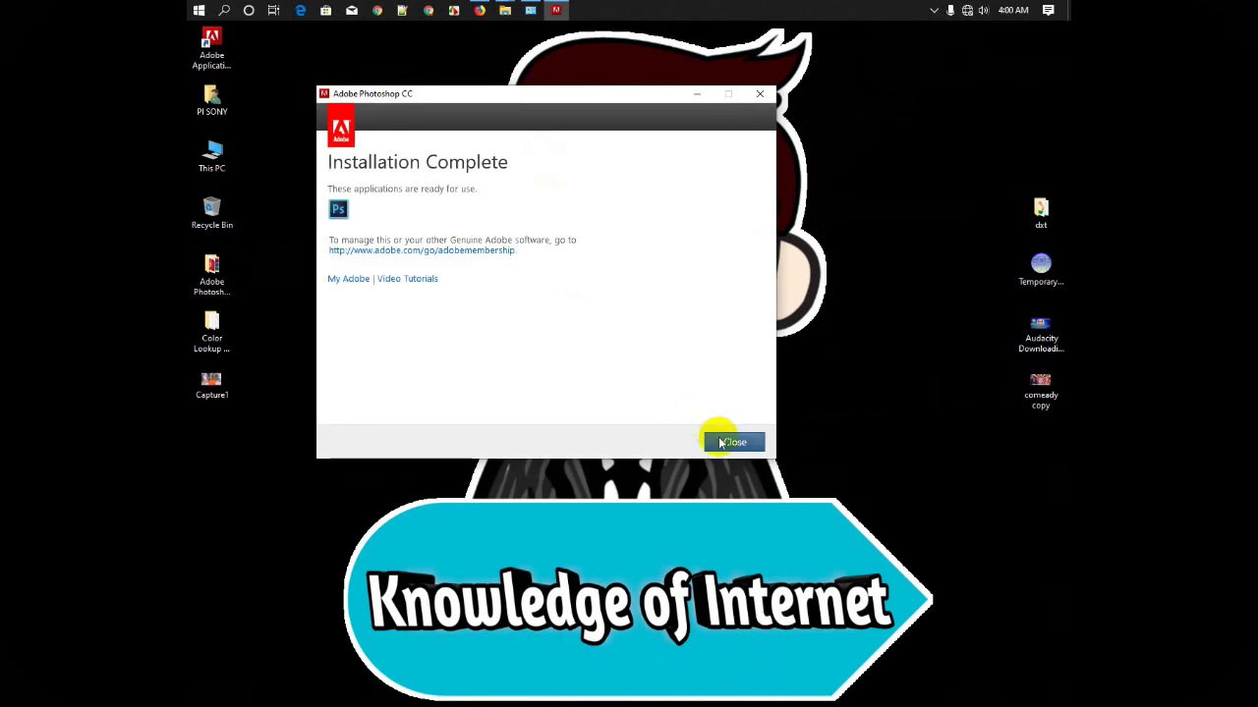
Close the finished installer and open the Adobe_CC_Complete_Crack\64 folder in File Explorer
{"action": "left_click", "coordinate": [724, 447]}
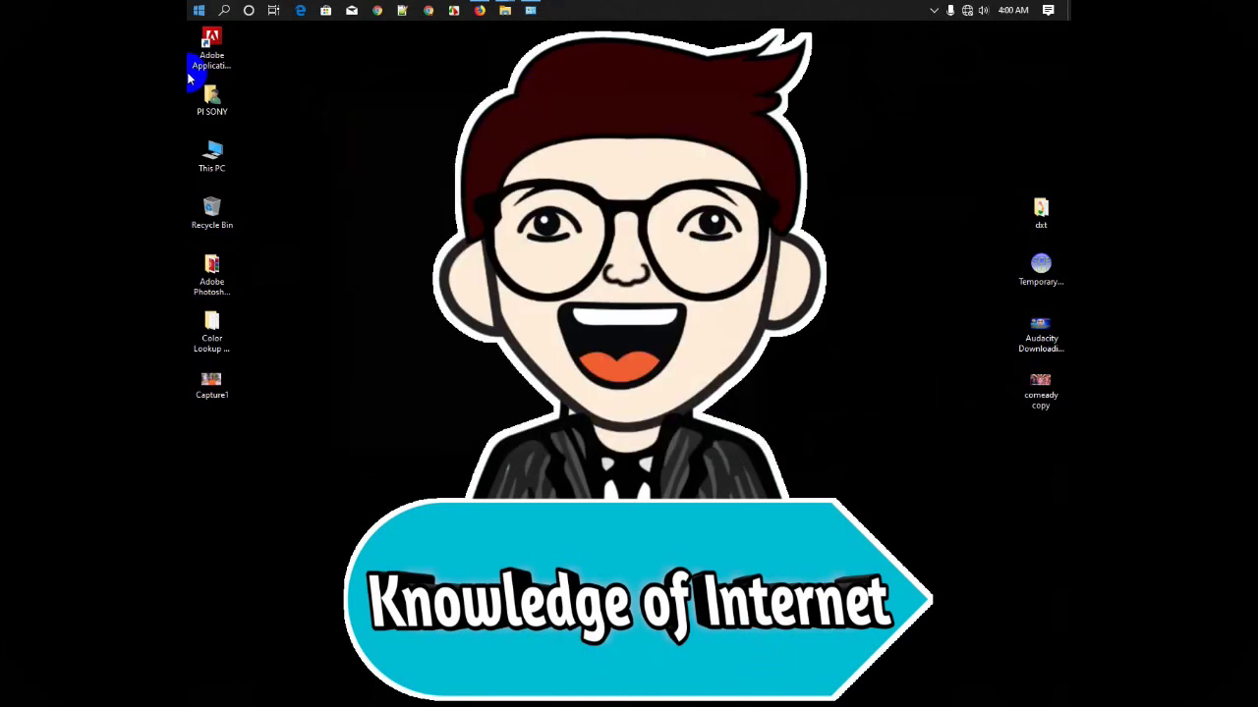
{"action": "left_click", "coordinate": [212, 275]}
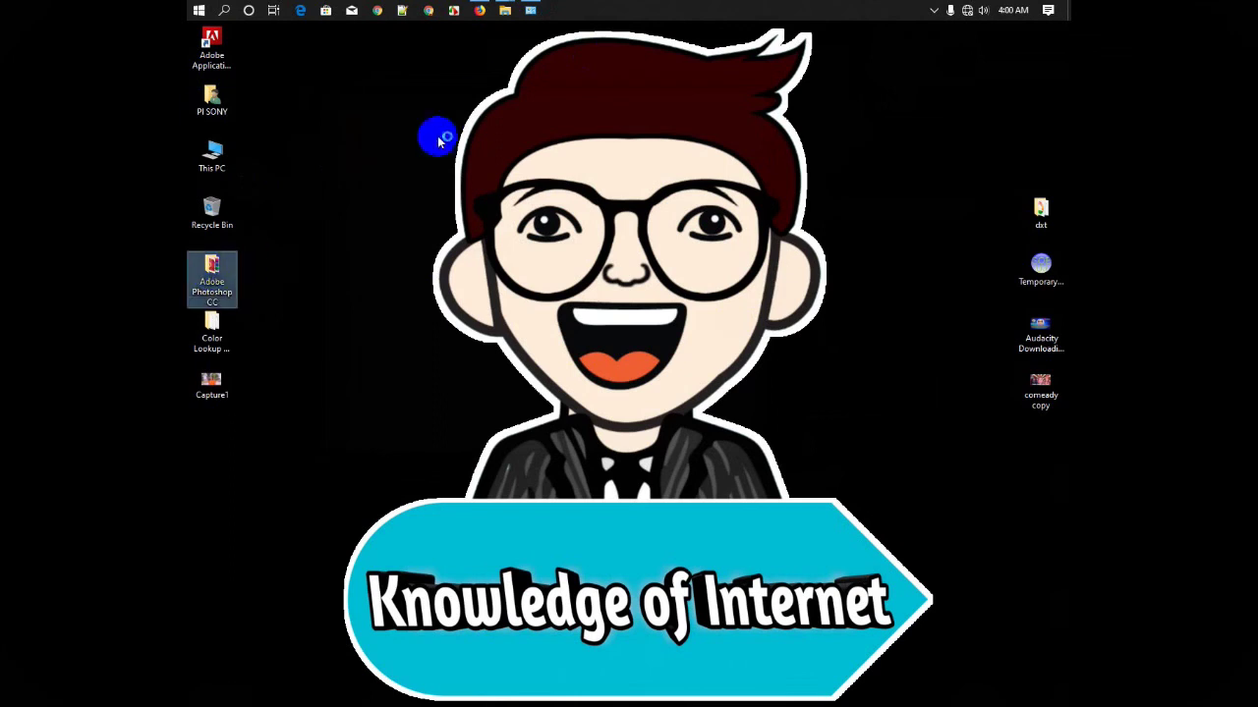
{"action": "left_click", "coordinate": [504, 10]}
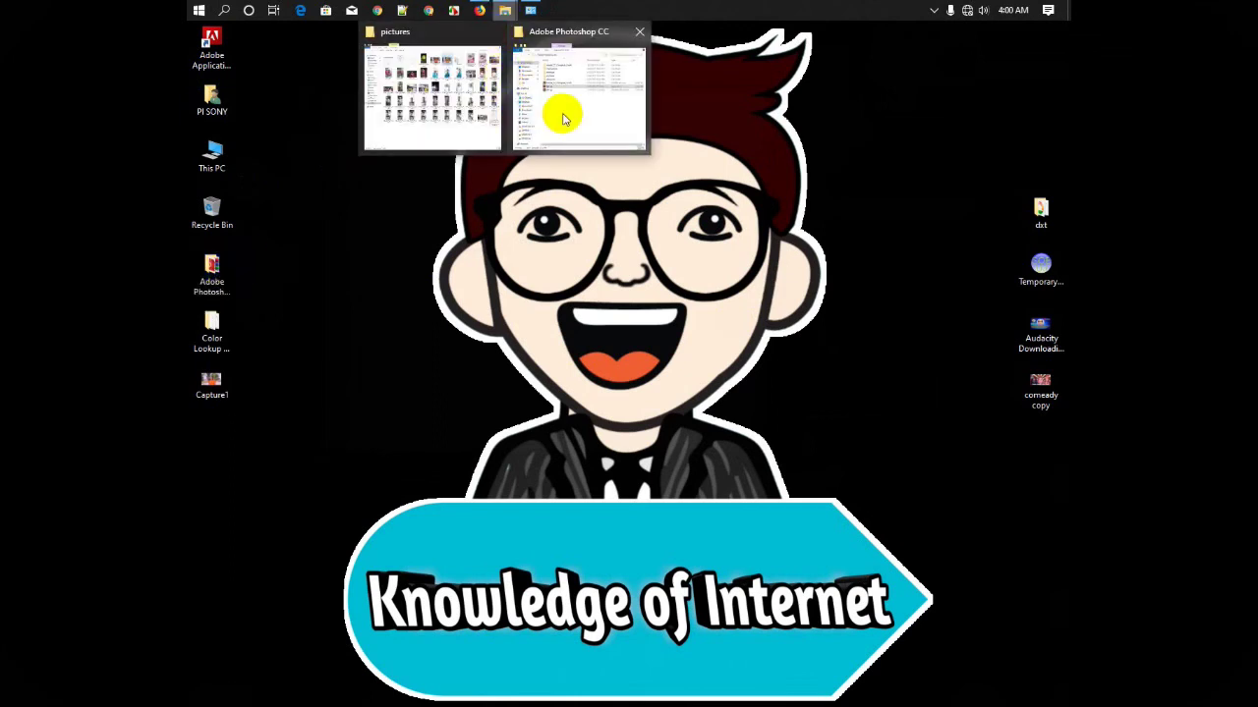
{"action": "left_click", "coordinate": [561, 110]}
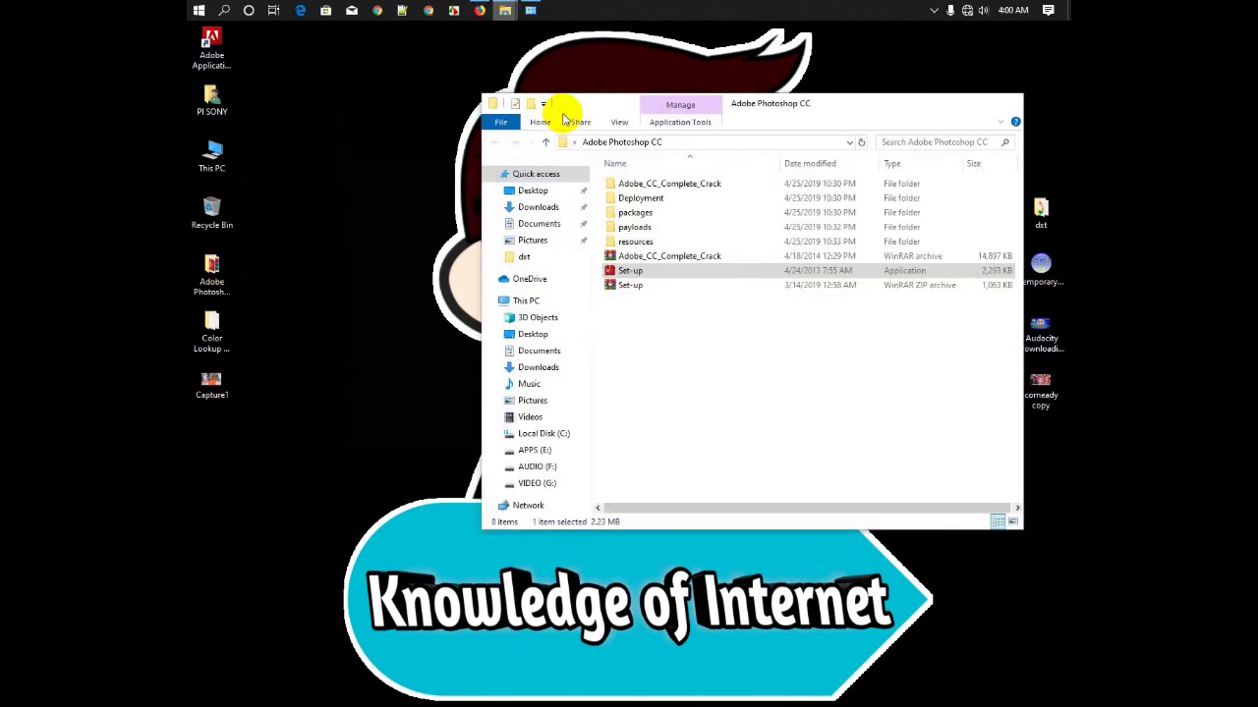
{"action": "left_click", "coordinate": [639, 183]}
{"action": "double_click", "coordinate": [639, 184]}
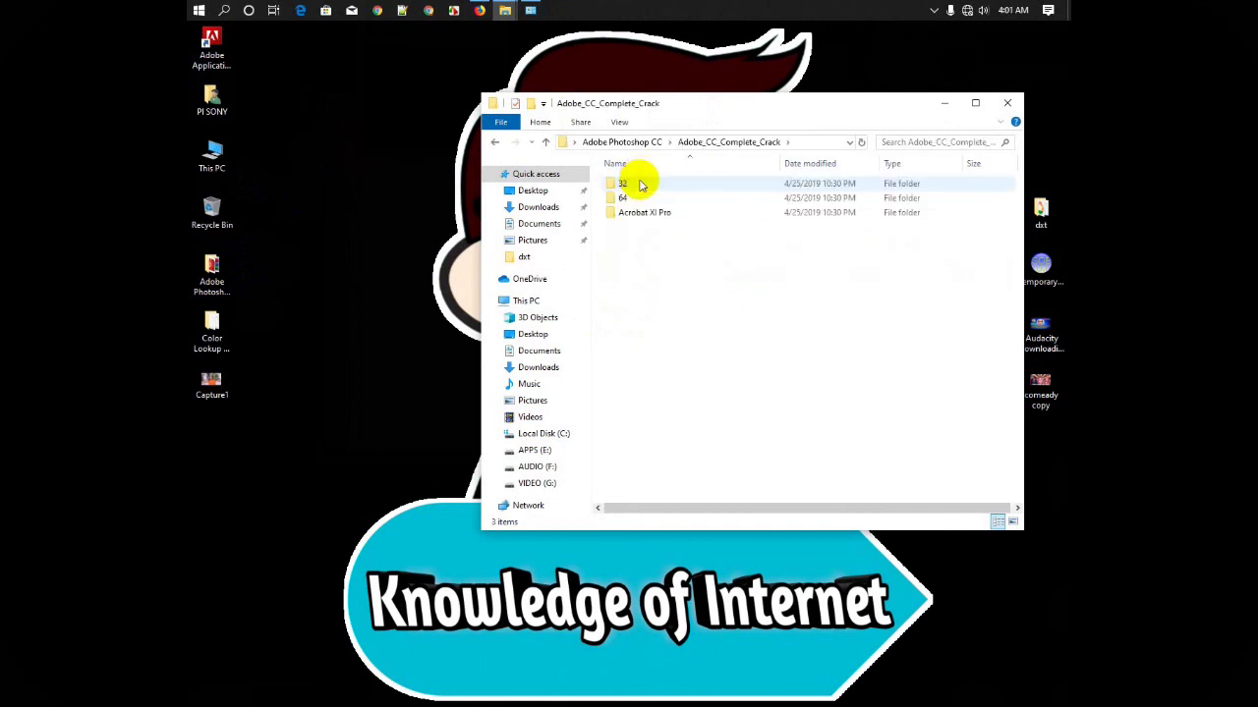
{"action": "left_click", "coordinate": [632, 197]}
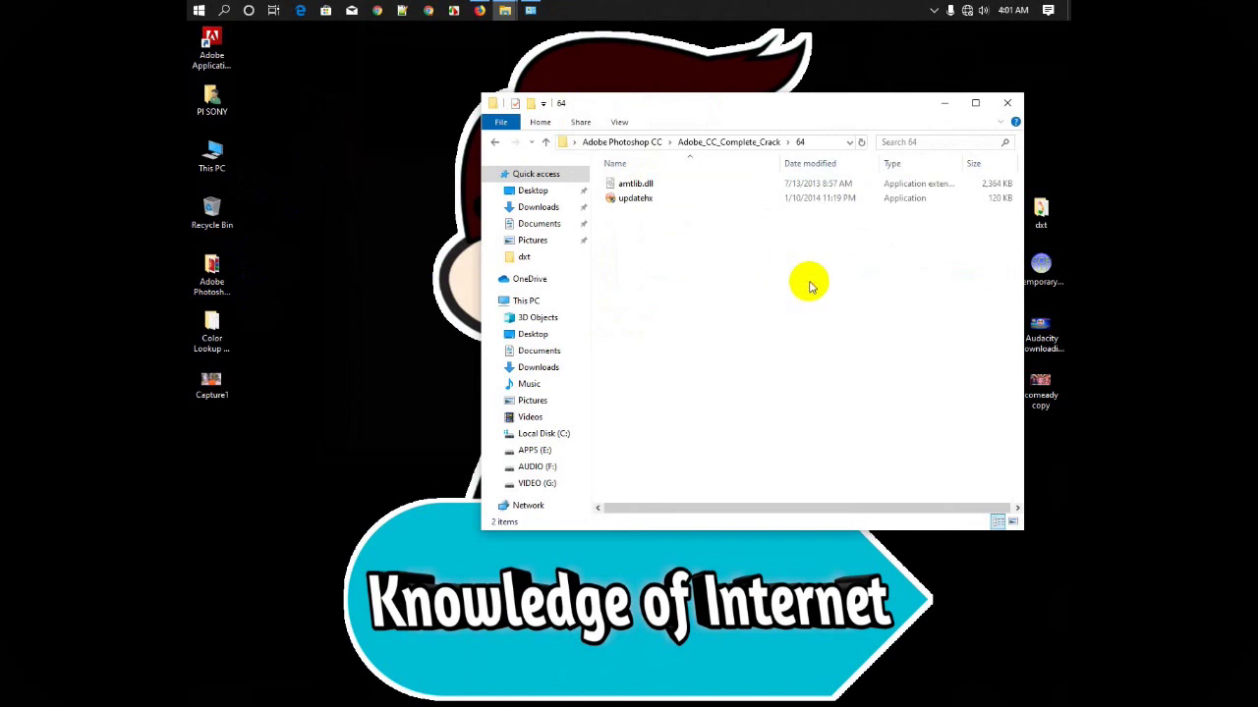
Copy amtlib.dll and updatehx from the 64 folder
{"action": "left_click_drag", "start_coordinate": [829, 281], "coordinate": [625, 185]}
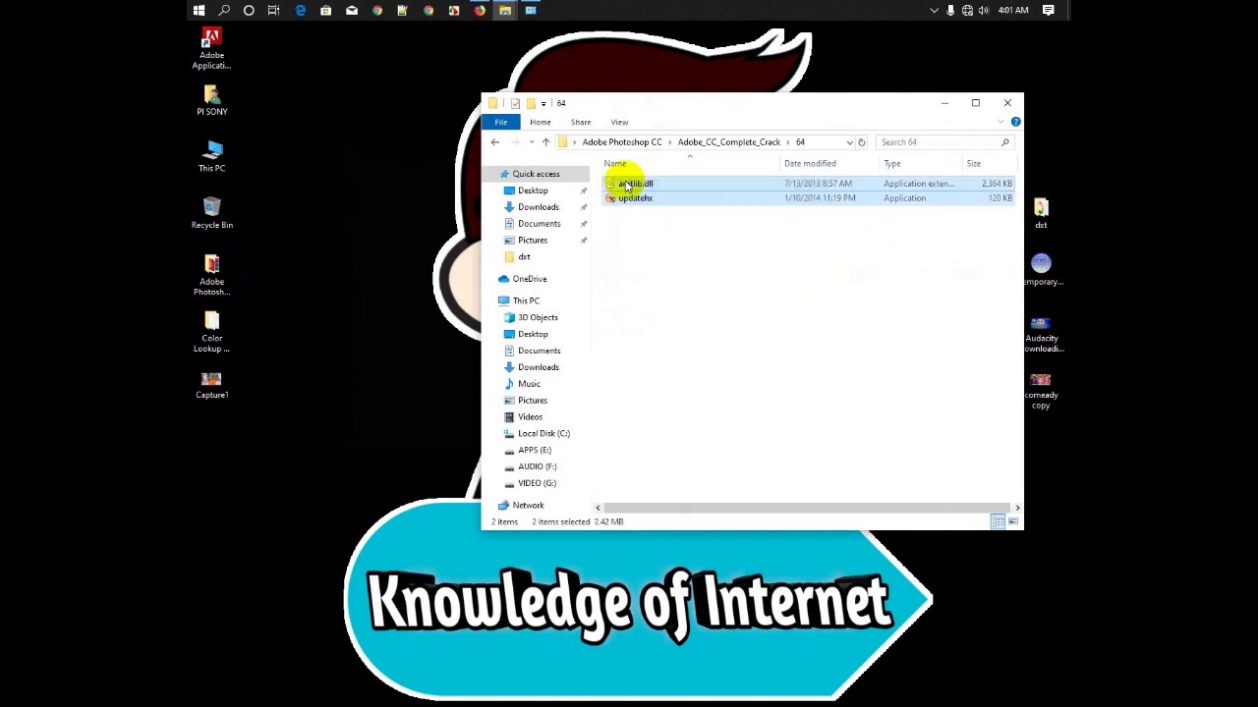
{"action": "right_click", "coordinate": [626, 186]}
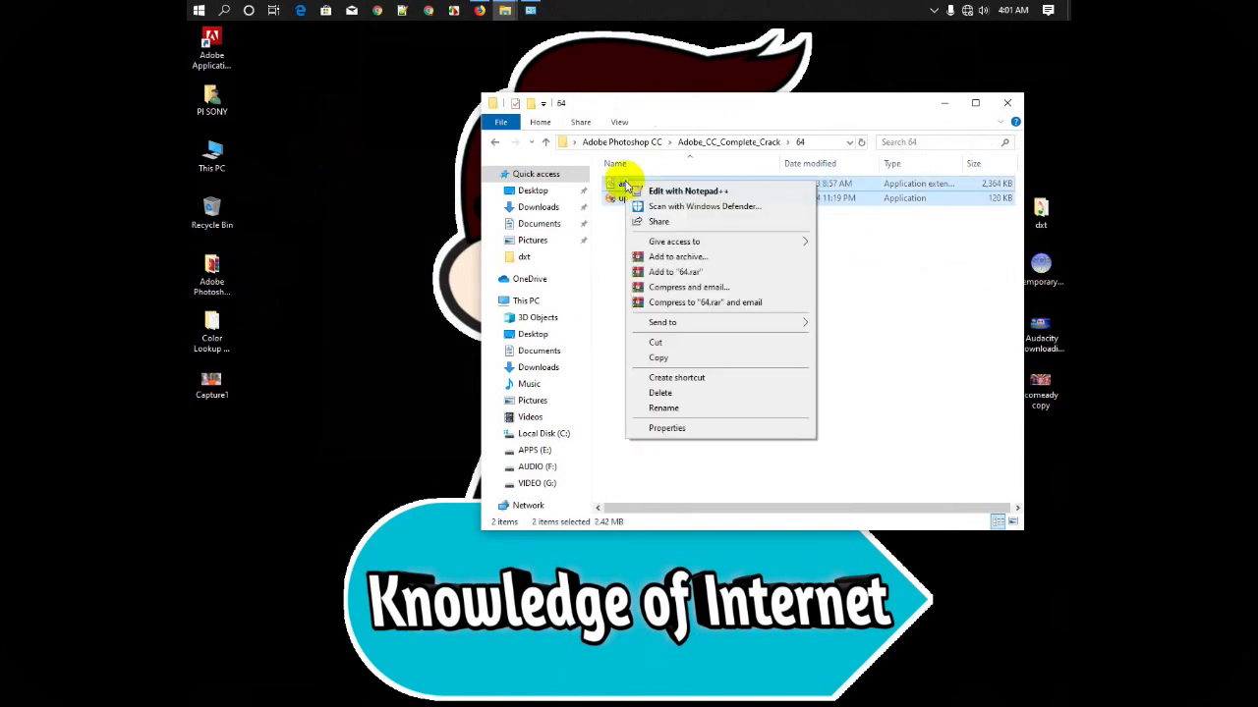
{"action": "left_click", "coordinate": [656, 356]}
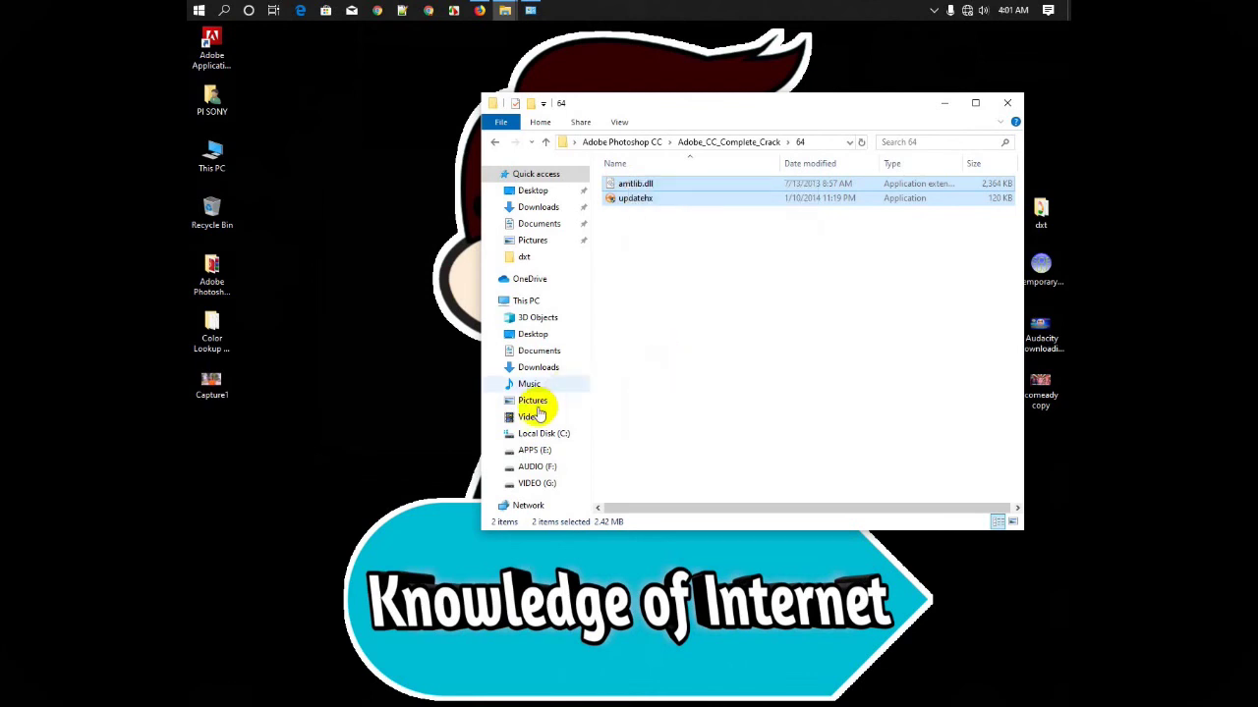
Go to C:\Program Files\Adobe\Adobe Photoshop CC (64 Bit)
{"action": "left_click", "coordinate": [539, 435]}
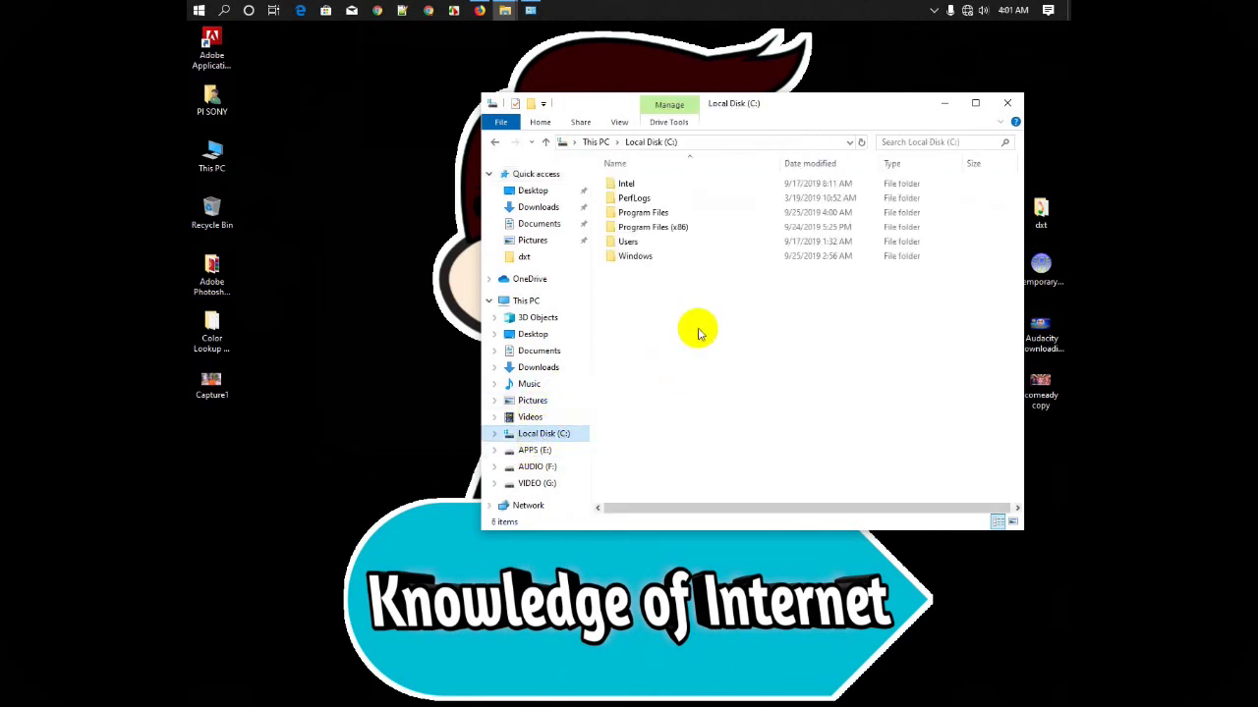
{"action": "double_click", "coordinate": [662, 218]}
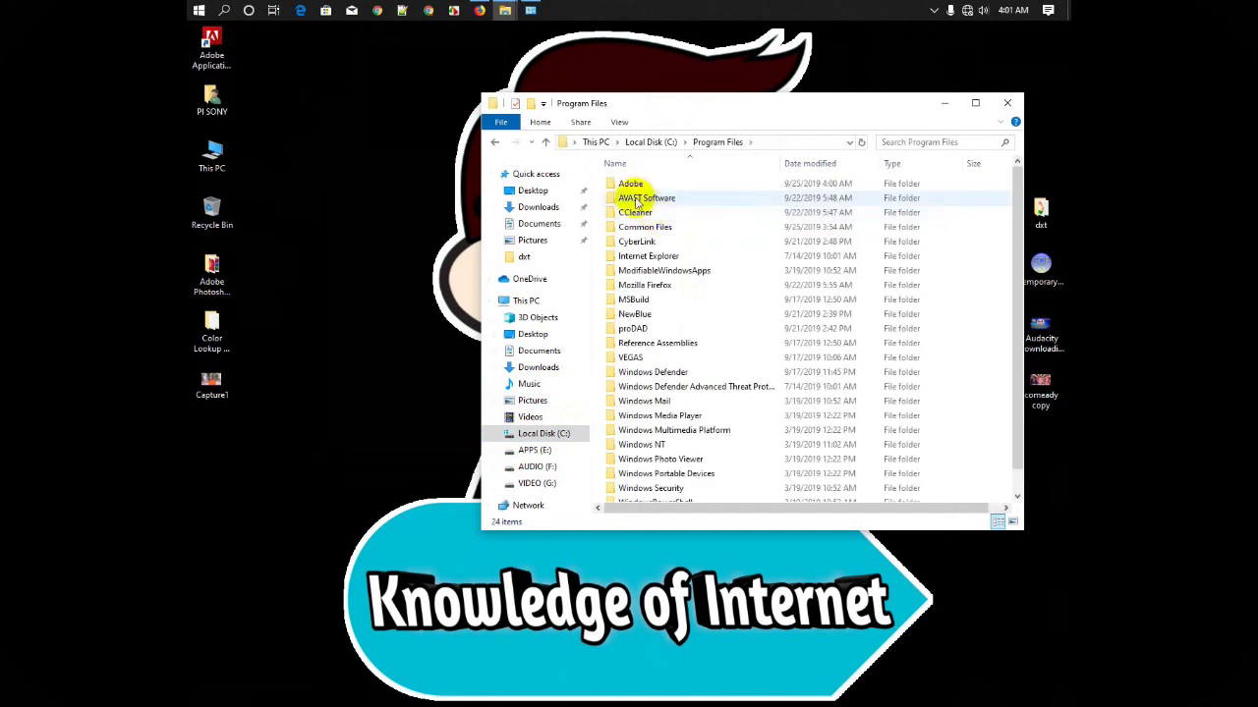
{"action": "double_click", "coordinate": [631, 184]}
{"action": "double_click", "coordinate": [631, 185]}
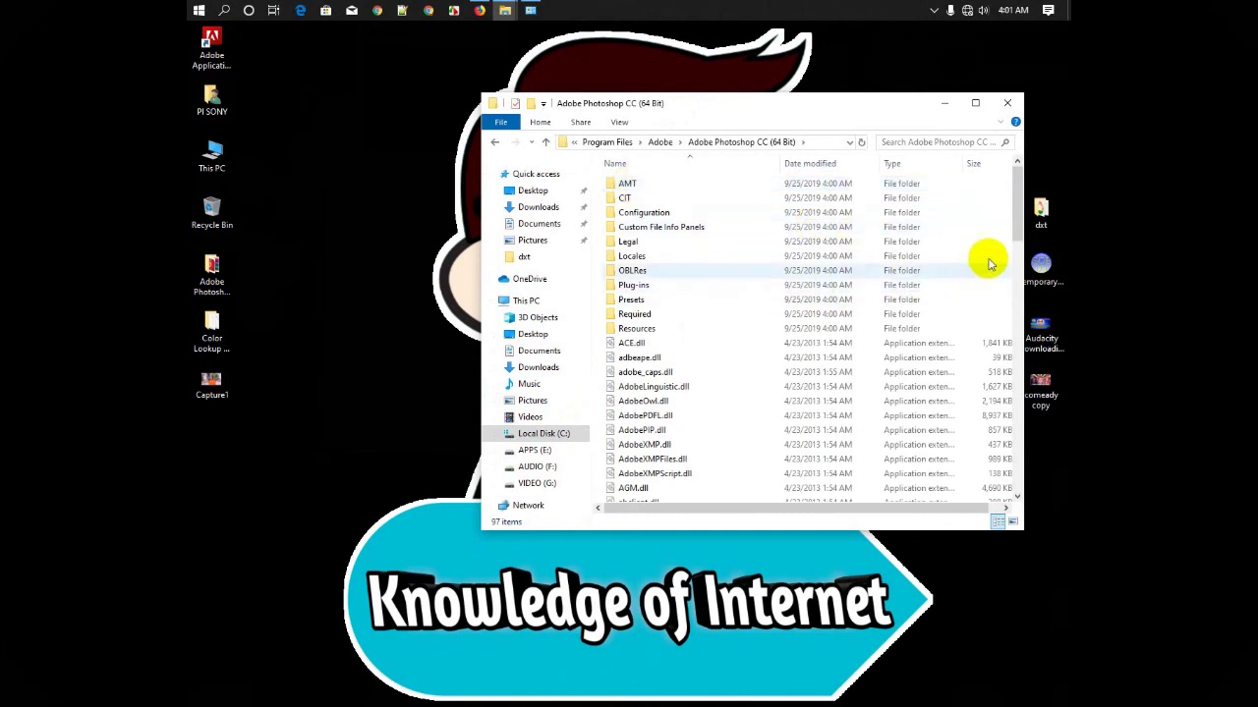
Paste amtlib.dll and updatehx into the maximized folder, replacing amtlib.dll with admin permission
{"action": "left_click", "coordinate": [974, 107]}
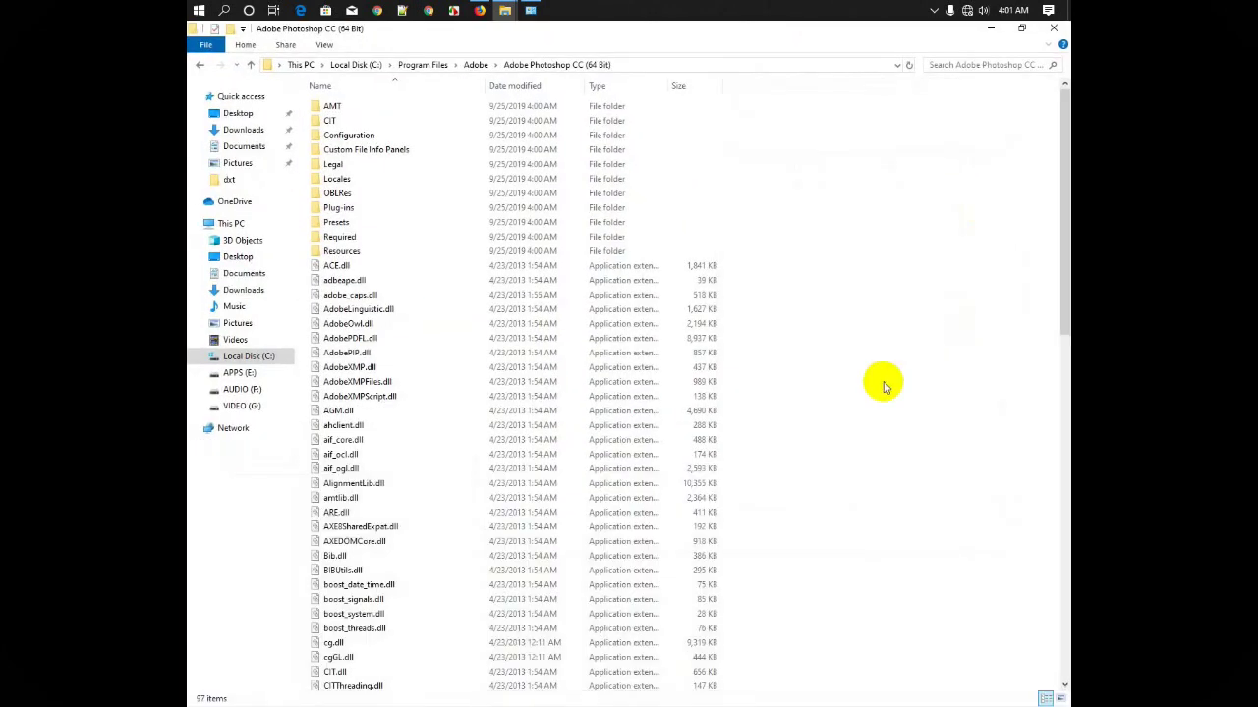
{"action": "right_click", "coordinate": [842, 321]}
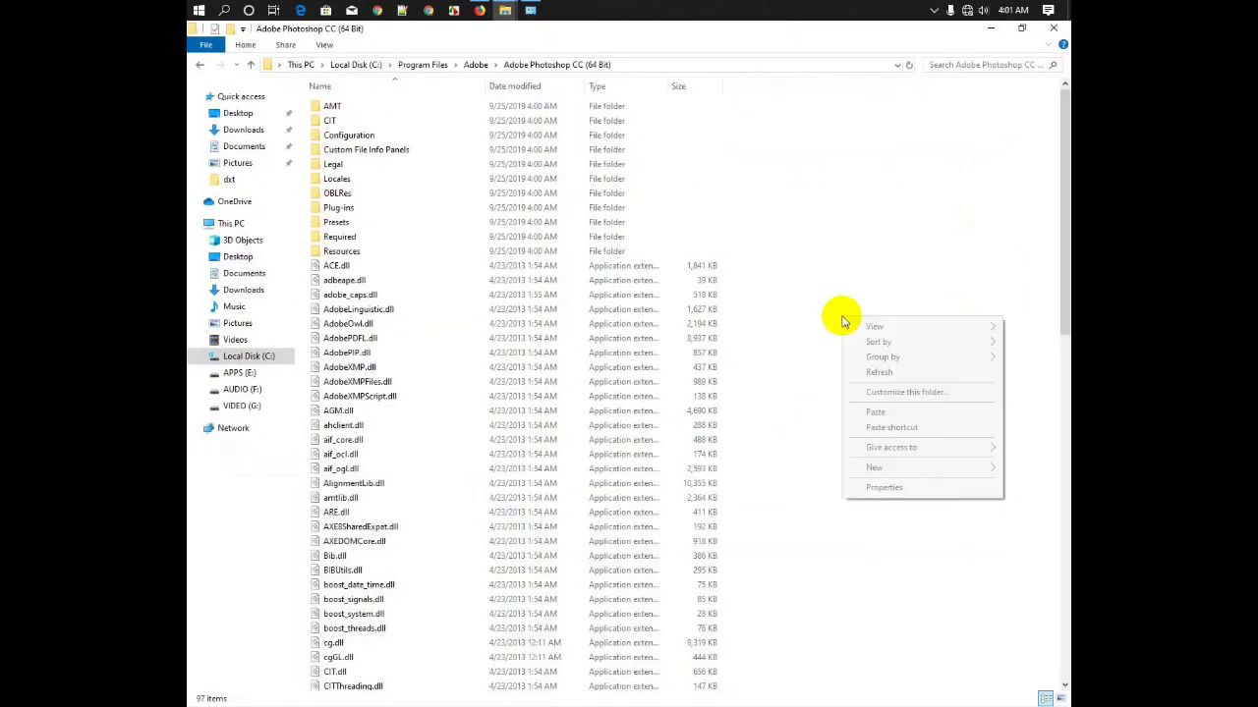
{"action": "left_click", "coordinate": [875, 412]}
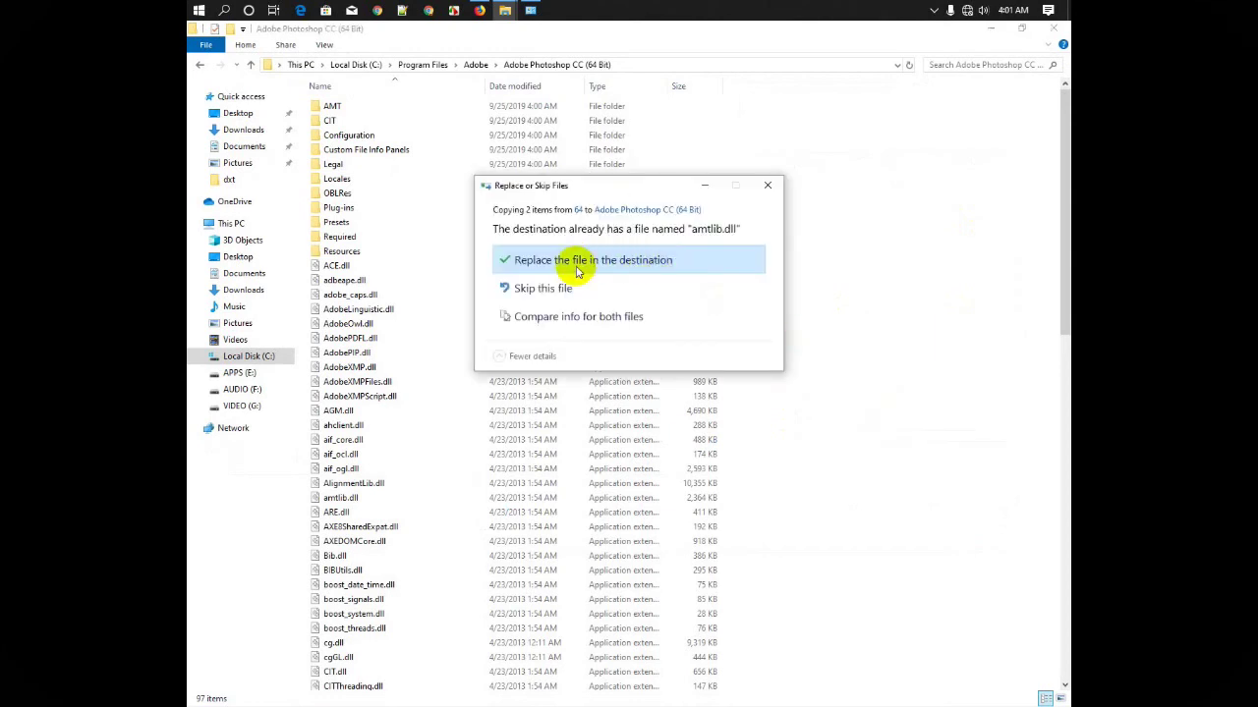
{"action": "left_click", "coordinate": [577, 266]}
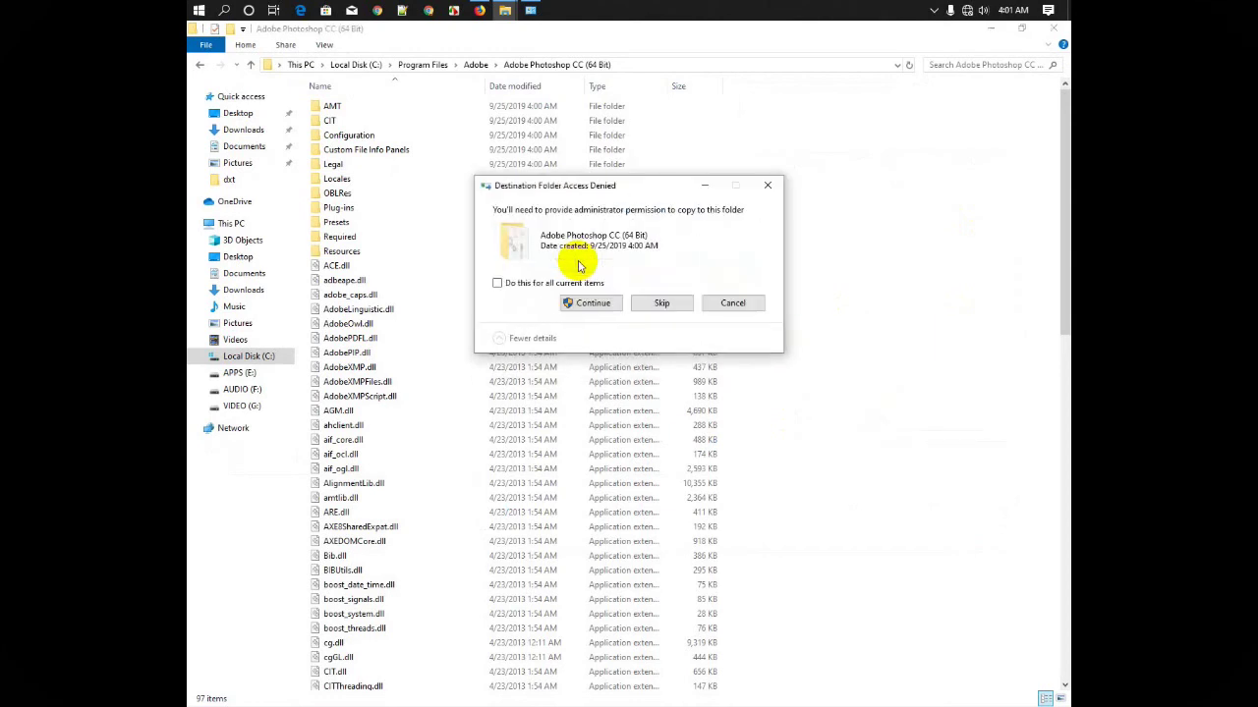
{"action": "left_click", "coordinate": [498, 283]}
{"action": "left_click", "coordinate": [599, 304]}
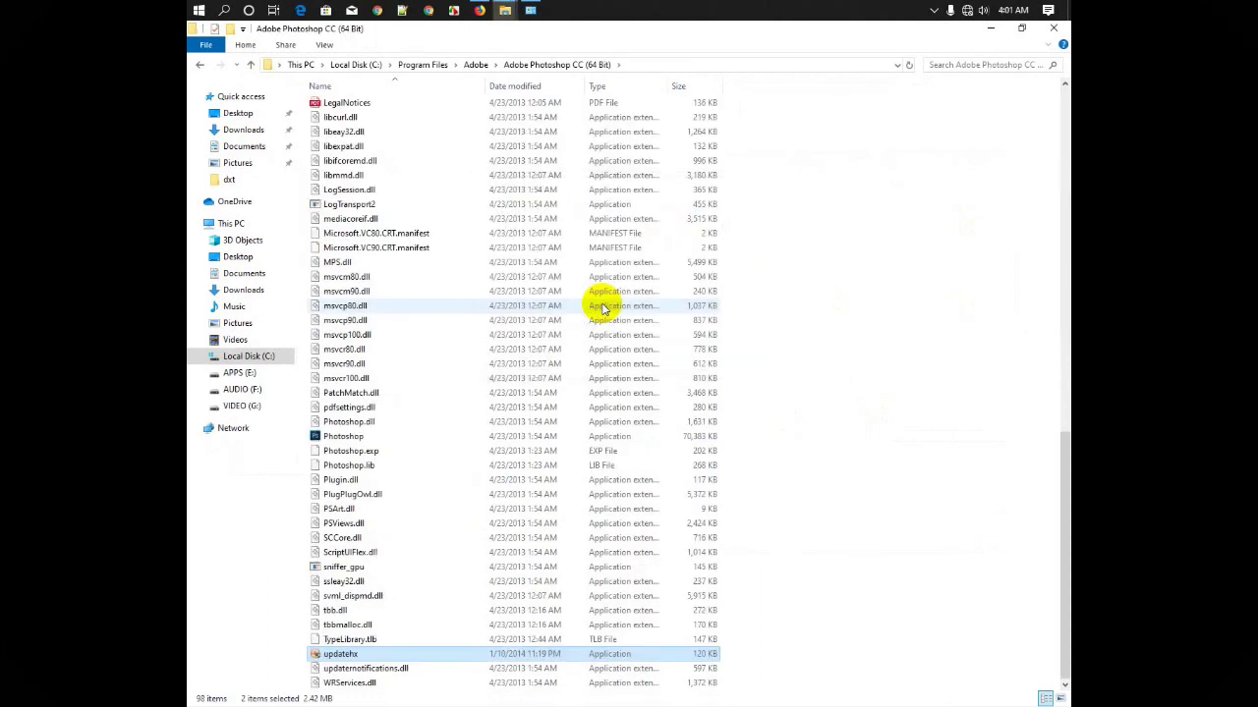
{"action": "right_click", "coordinate": [889, 267]}
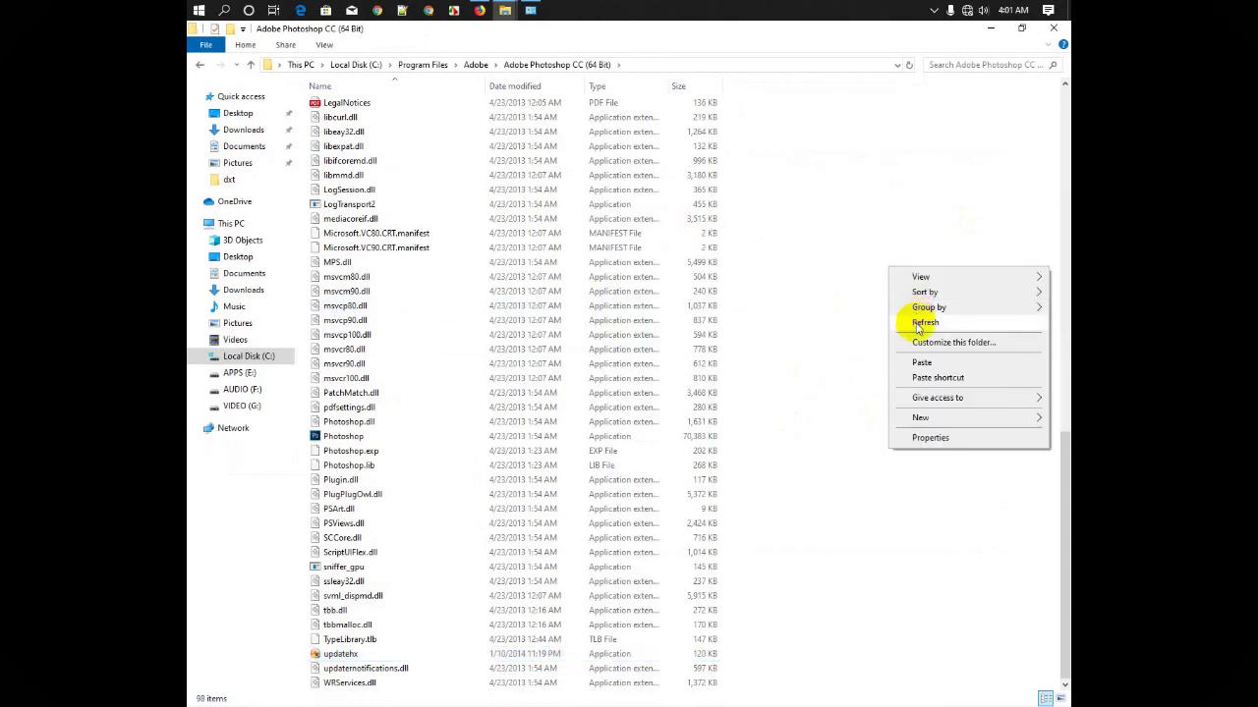
{"action": "left_click", "coordinate": [921, 317]}
Close Explorer and launch Adobe Photoshop CC (64 Bit) from Recently added in Start
{"action": "left_click", "coordinate": [1053, 27]}
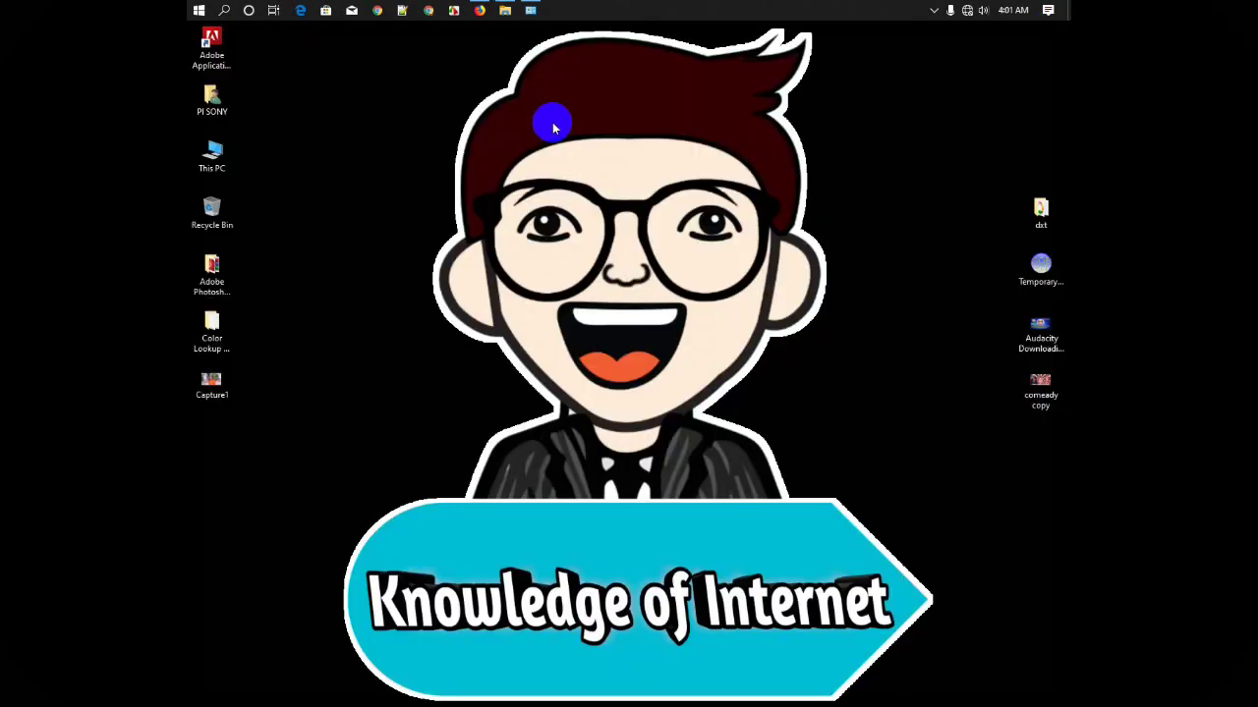
{"action": "right_click", "coordinate": [555, 127]}
{"action": "left_click", "coordinate": [587, 162]}
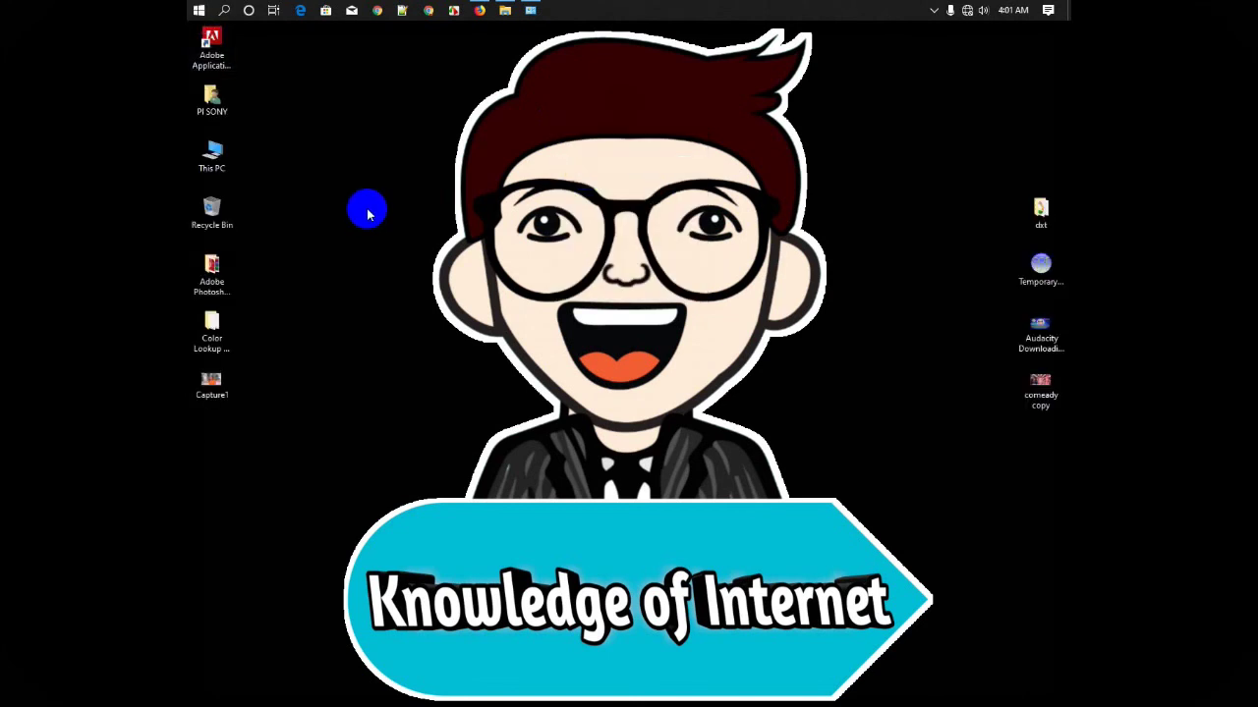
{"action": "key", "text": "super"}
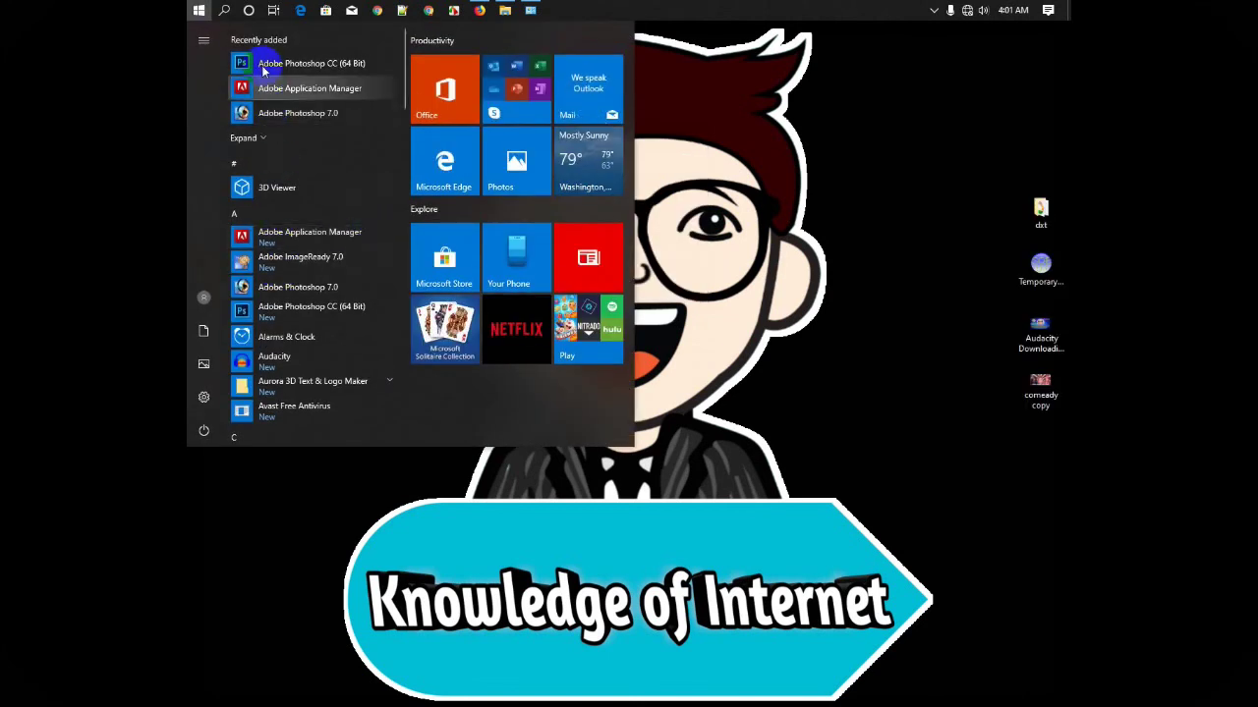
{"action": "left_click", "coordinate": [321, 64]}
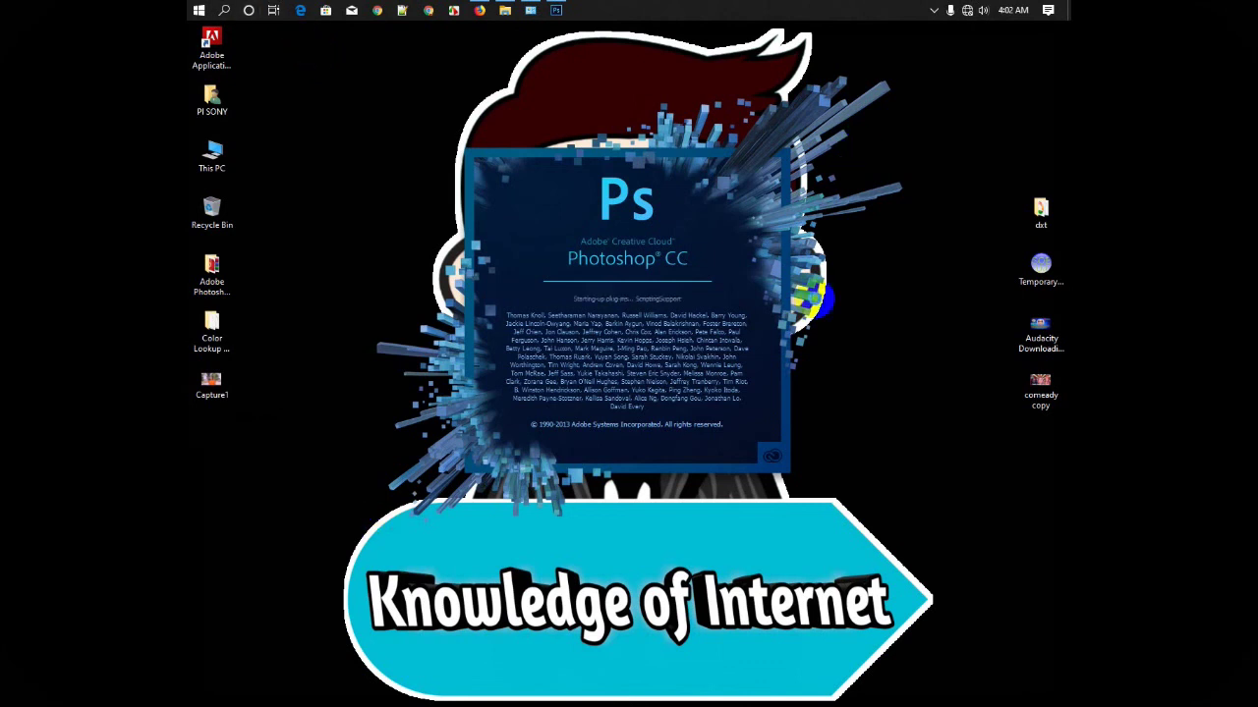
Set the toolbar to two columns and change the workspace from Essentials to Painting
{"action": "right_click", "coordinate": [849, 294]}
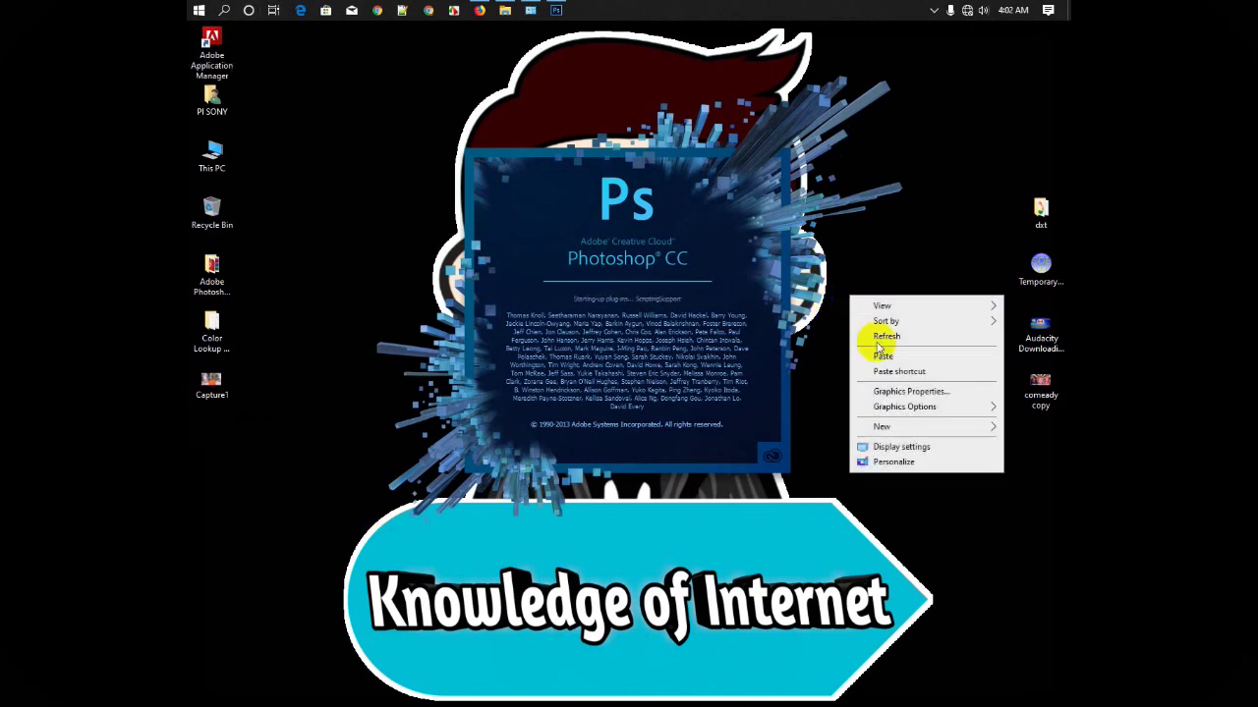
{"action": "left_click", "coordinate": [883, 339]}
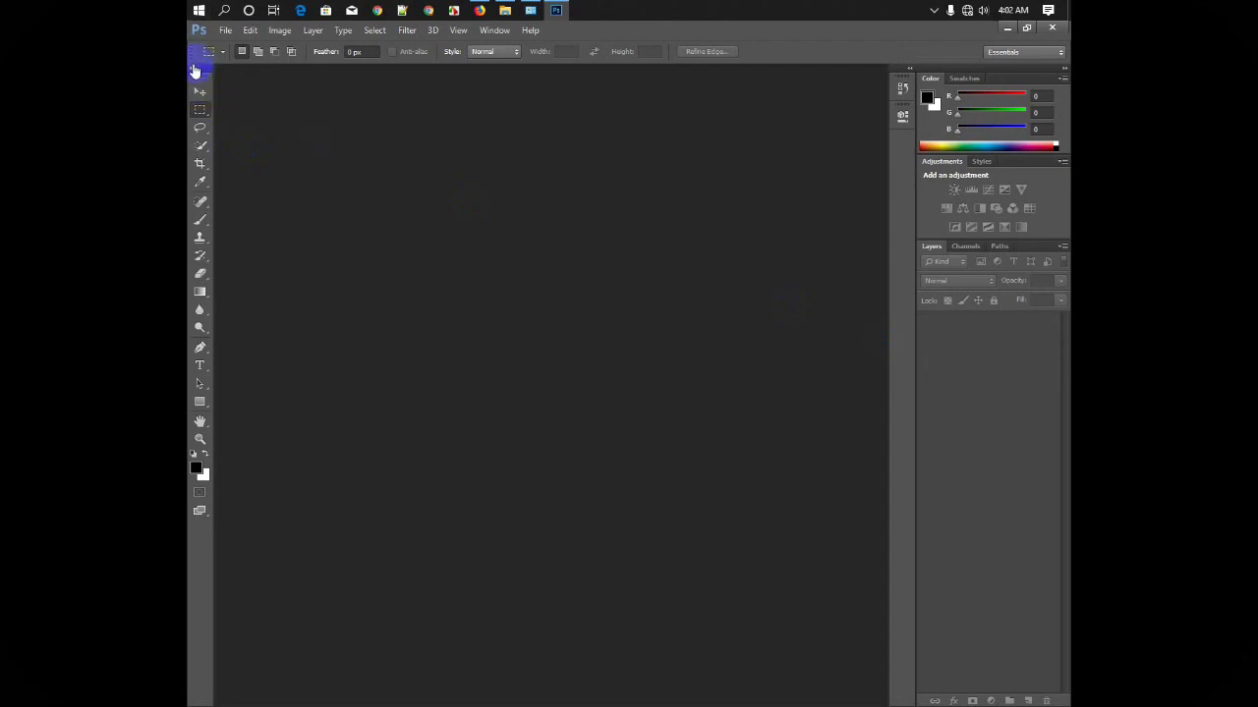
{"action": "left_click", "coordinate": [195, 71]}
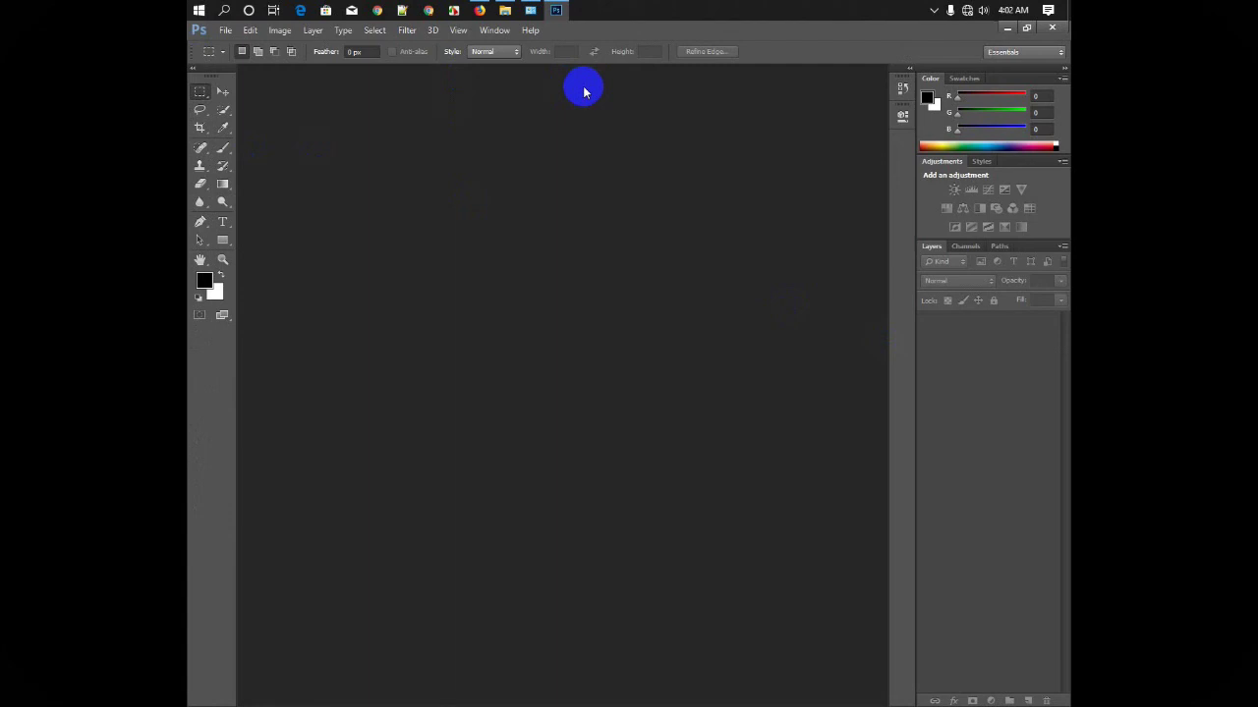
{"action": "left_click", "coordinate": [1030, 55]}
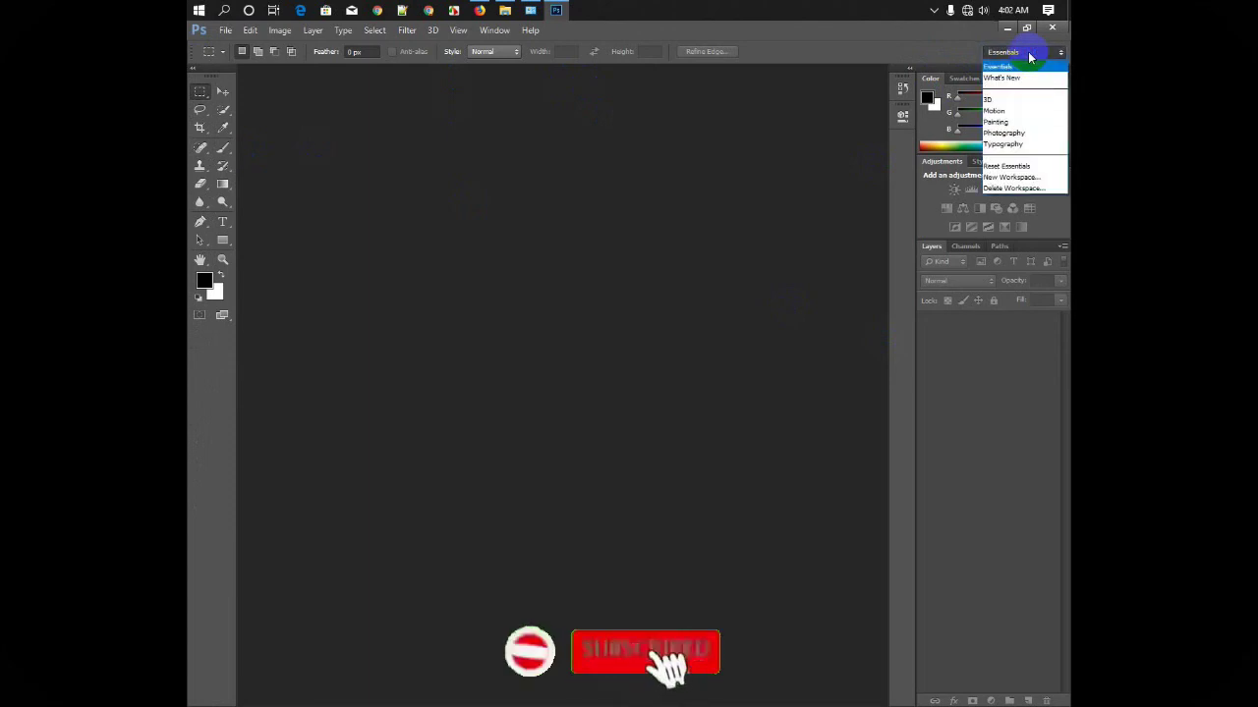
{"action": "left_click", "coordinate": [1015, 123]}
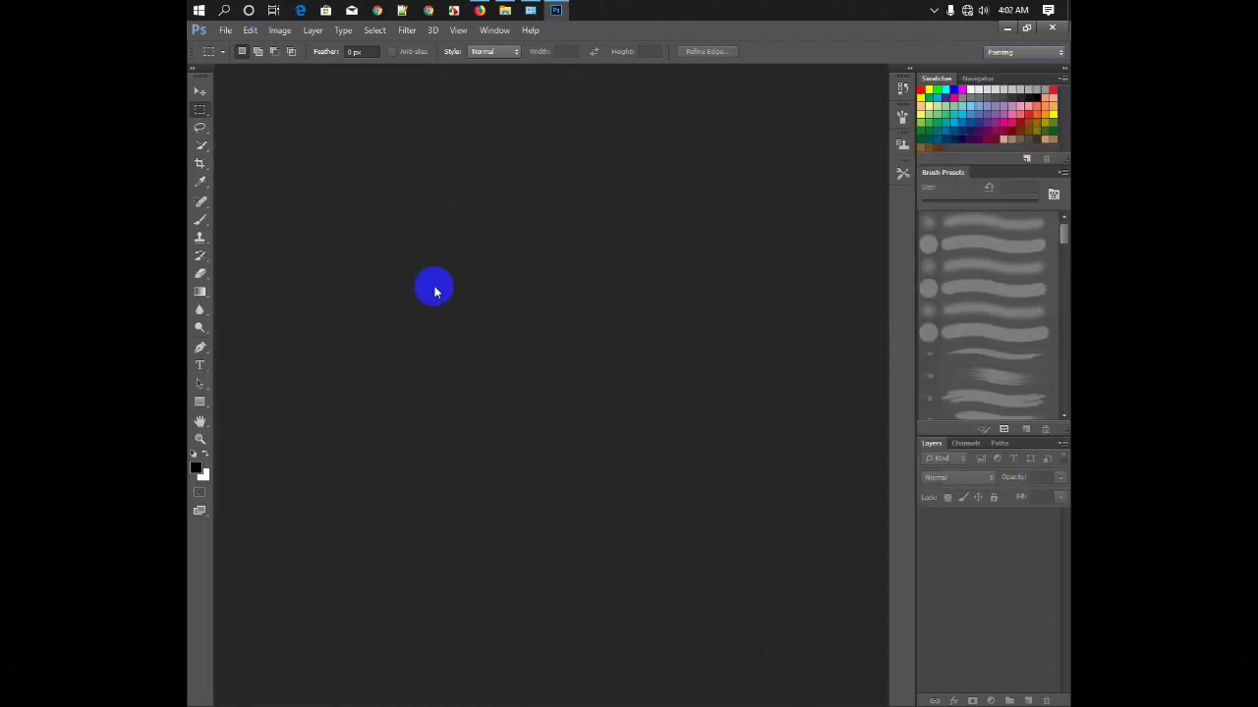
{"action": "left_click", "coordinate": [193, 67]}
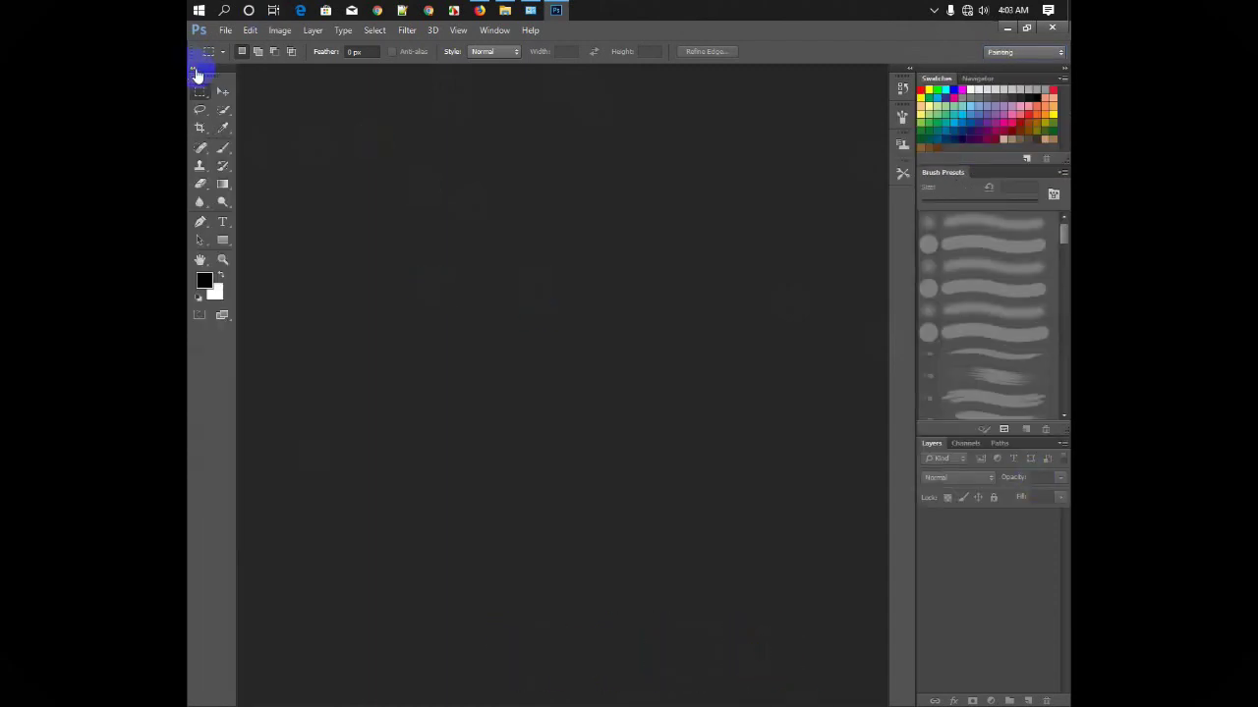
Minimize Photoshop and refresh the desktop several times
{"action": "left_click", "coordinate": [1007, 31]}
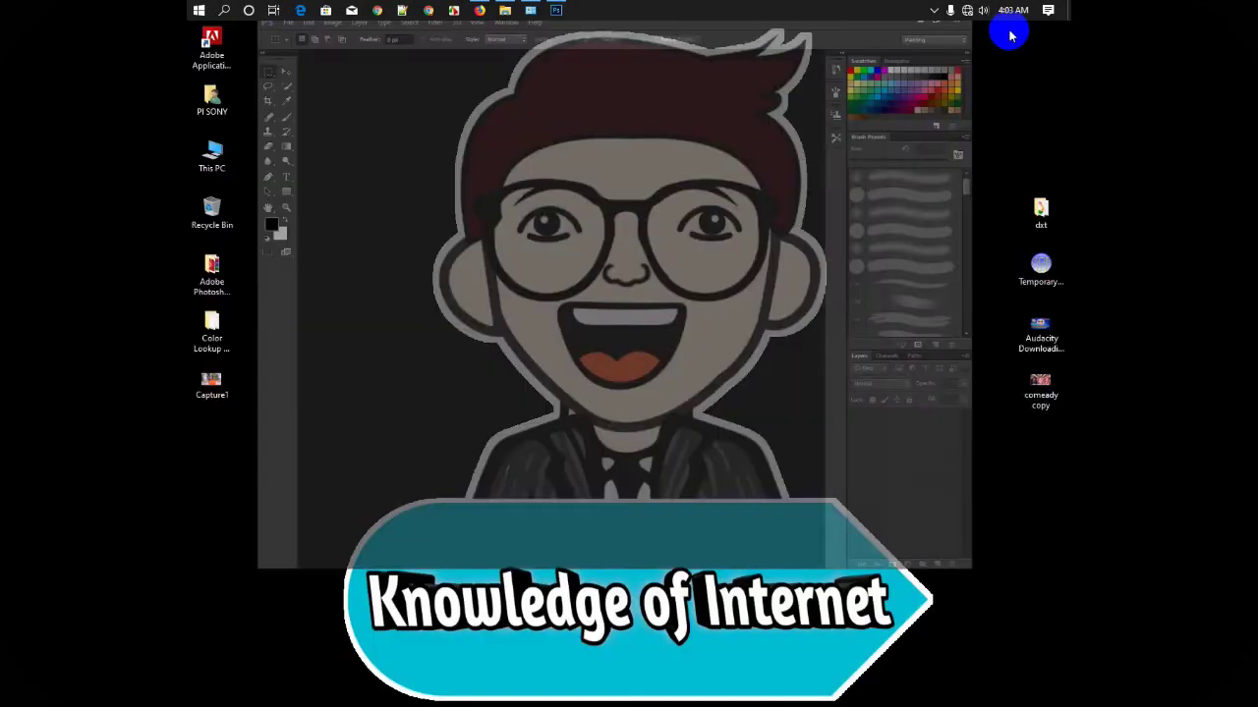
{"action": "right_click", "coordinate": [809, 122]}
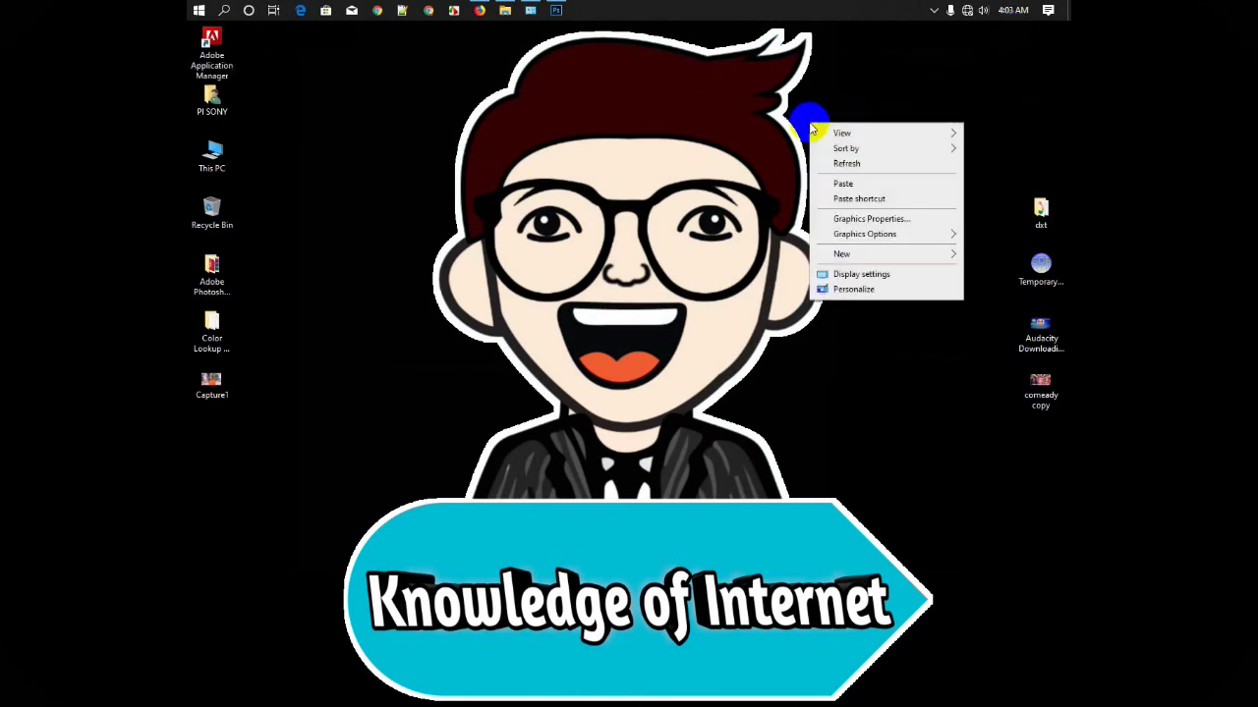
{"action": "left_click", "coordinate": [835, 160]}
{"action": "right_click", "coordinate": [843, 138]}
{"action": "left_click", "coordinate": [856, 168]}
{"action": "right_click", "coordinate": [820, 145]}
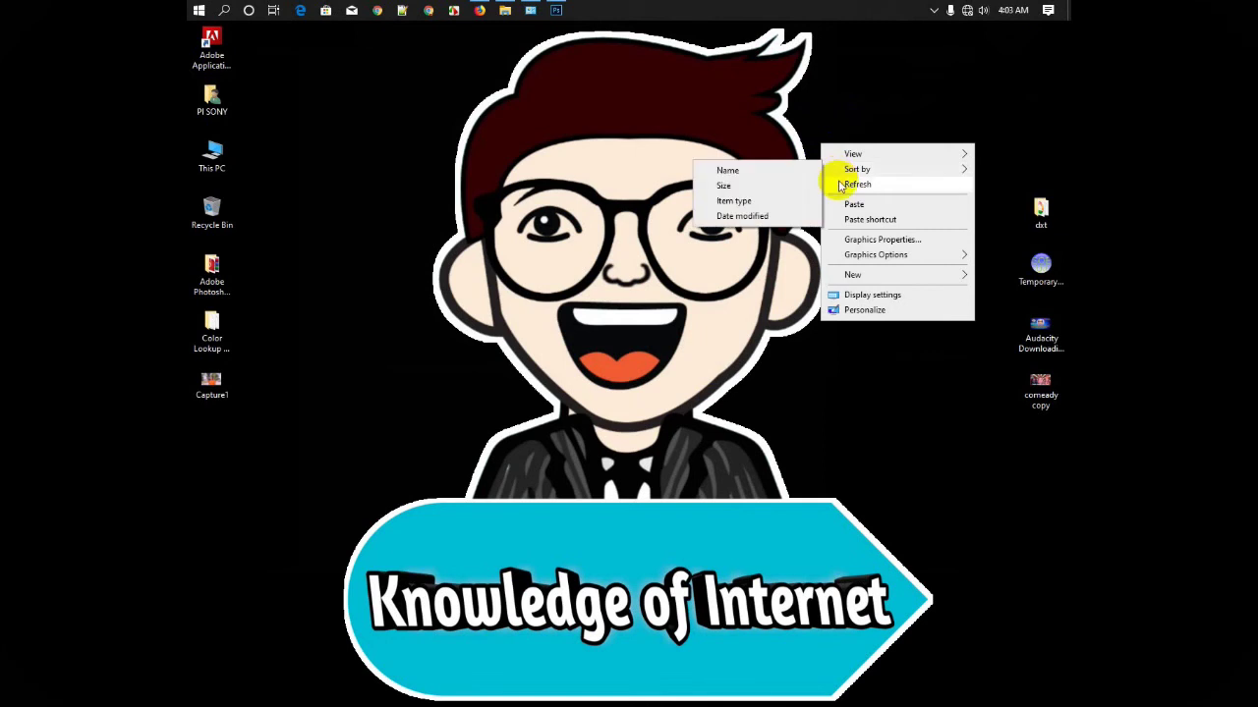
{"action": "left_click", "coordinate": [842, 183]}
{"action": "right_click", "coordinate": [820, 142]}
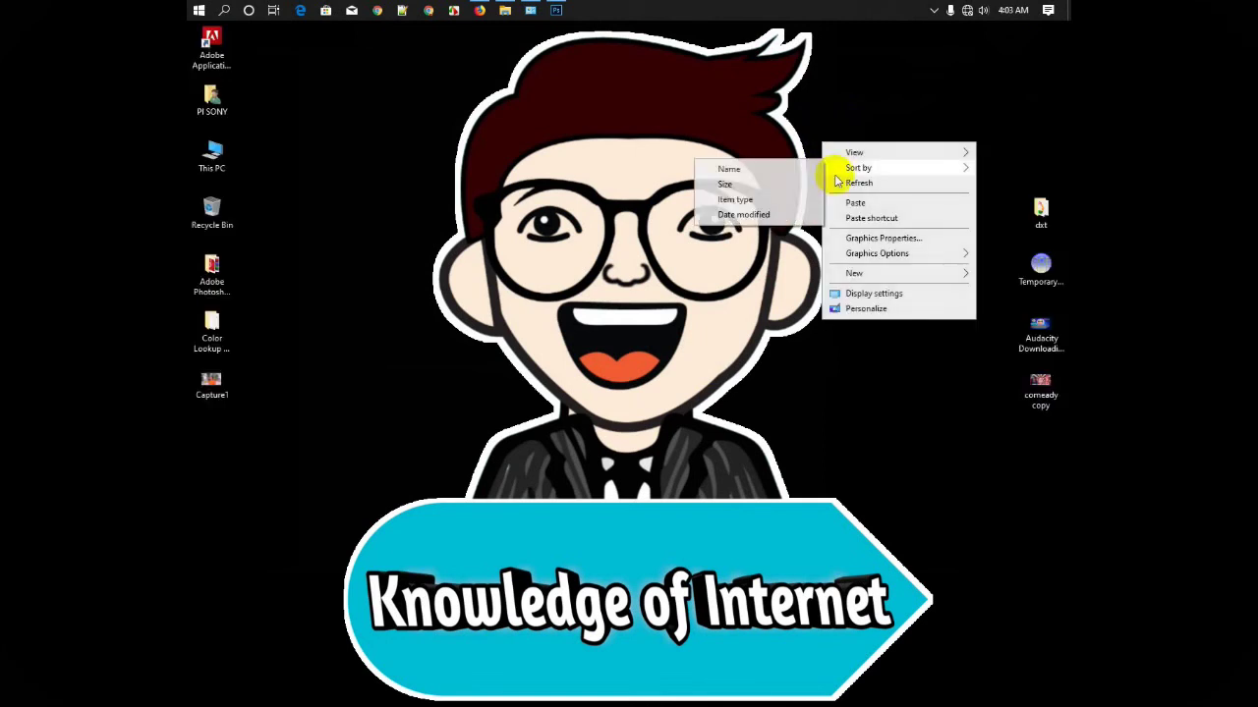
{"action": "left_click", "coordinate": [841, 183]}
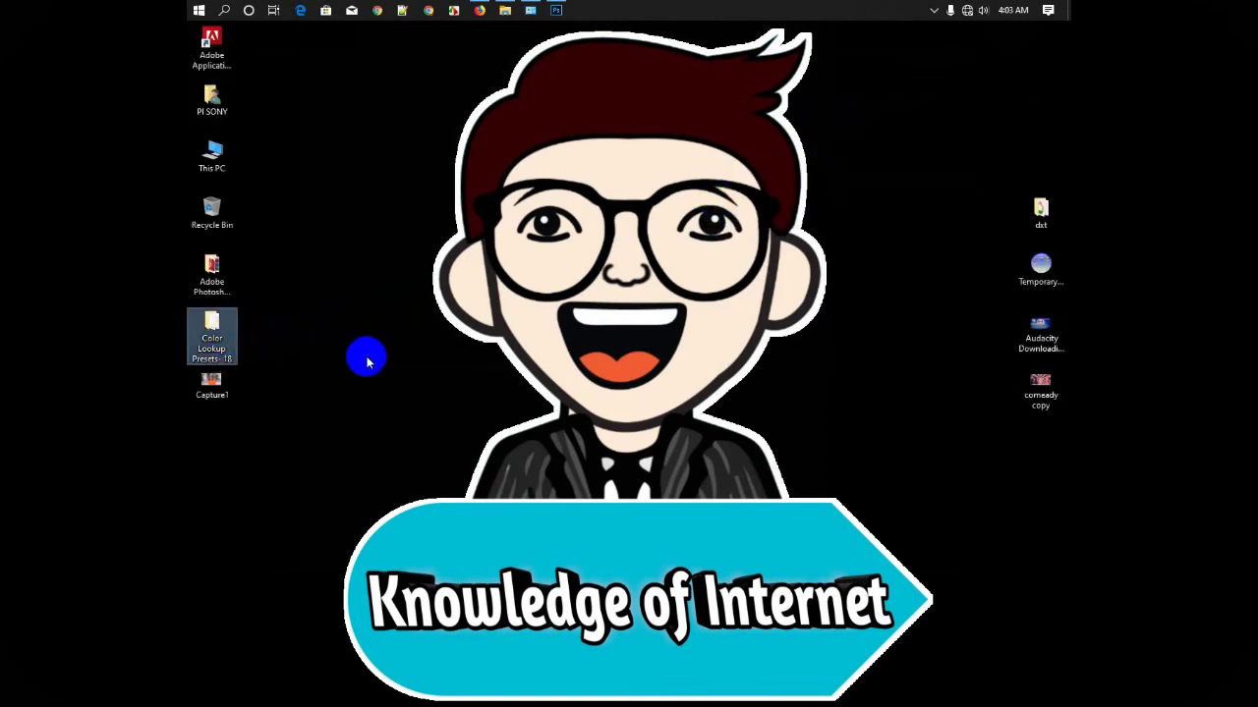
Copy all 18 PI Sony CUBE files from Color Lookup Presets- 18, then minimize it
{"action": "double_click", "coordinate": [221, 339]}
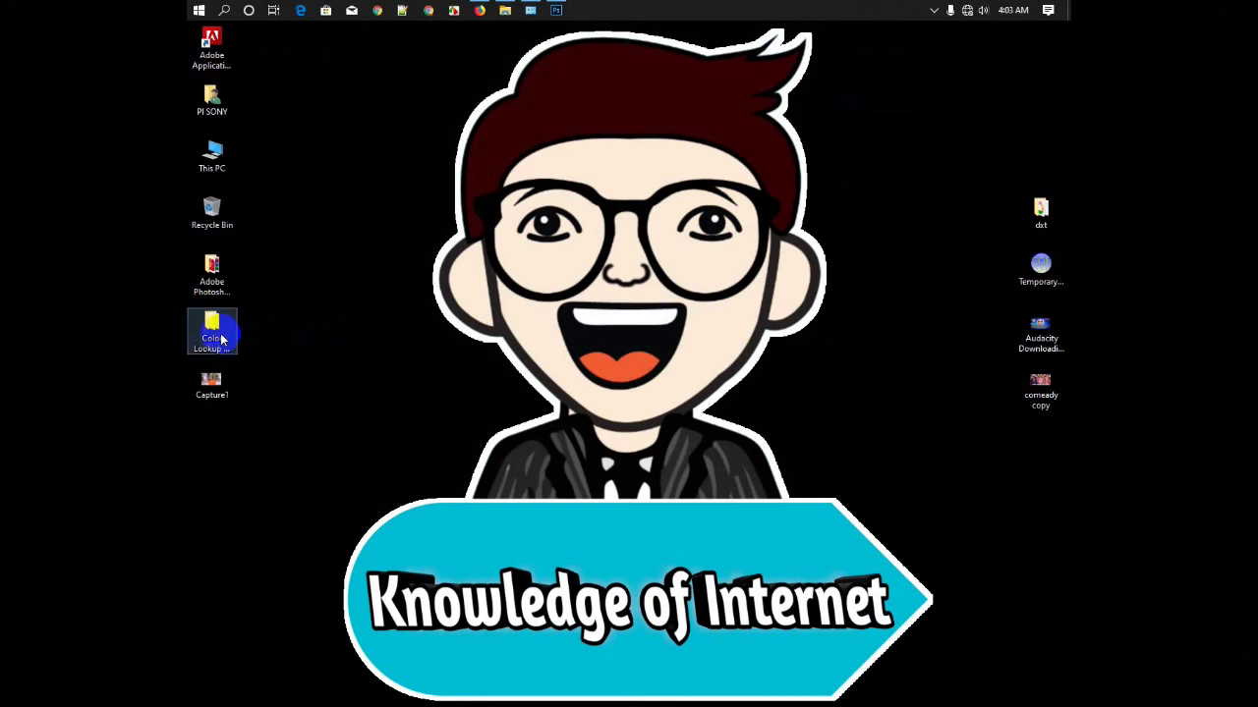
{"action": "mouse_move", "coordinate": [673, 430]}
{"action": "left_mouse_down"}
{"action": "mouse_move", "coordinate": [358, 147]}
{"action": "mouse_move", "coordinate": [338, 105]}
{"action": "left_mouse_up"}
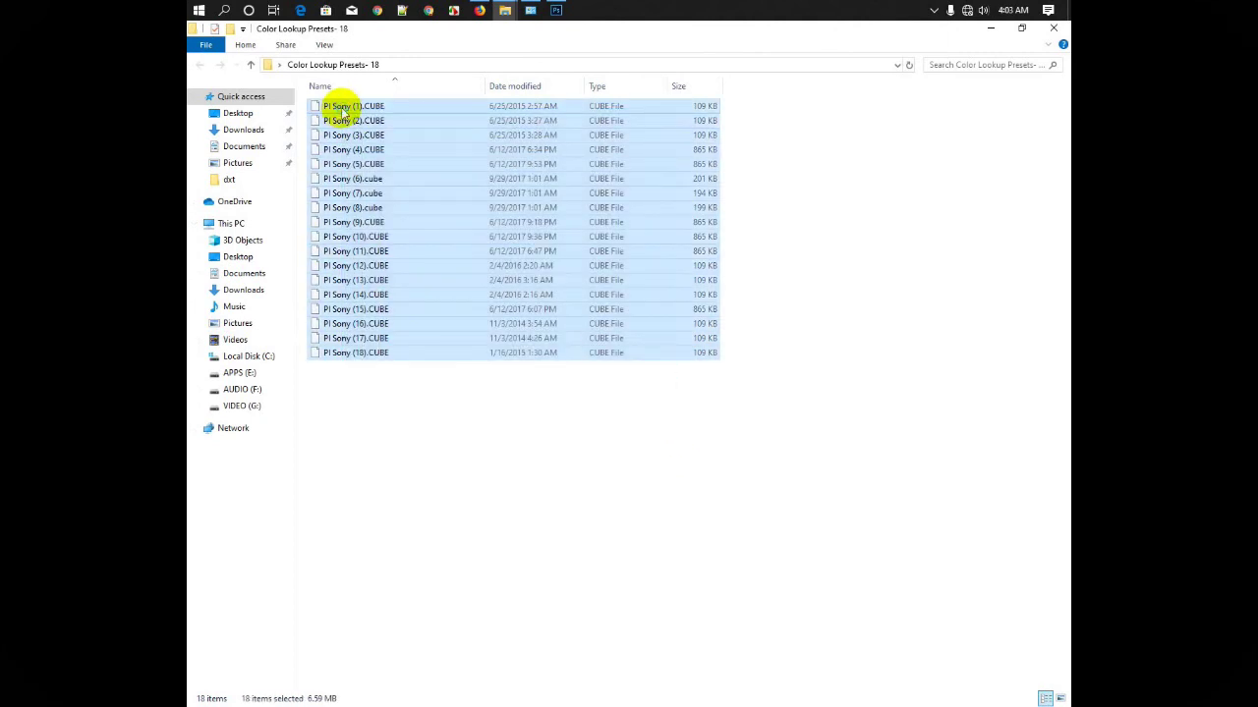
{"action": "right_click", "coordinate": [339, 106]}
{"action": "left_click", "coordinate": [375, 287]}
{"action": "left_click", "coordinate": [989, 33]}
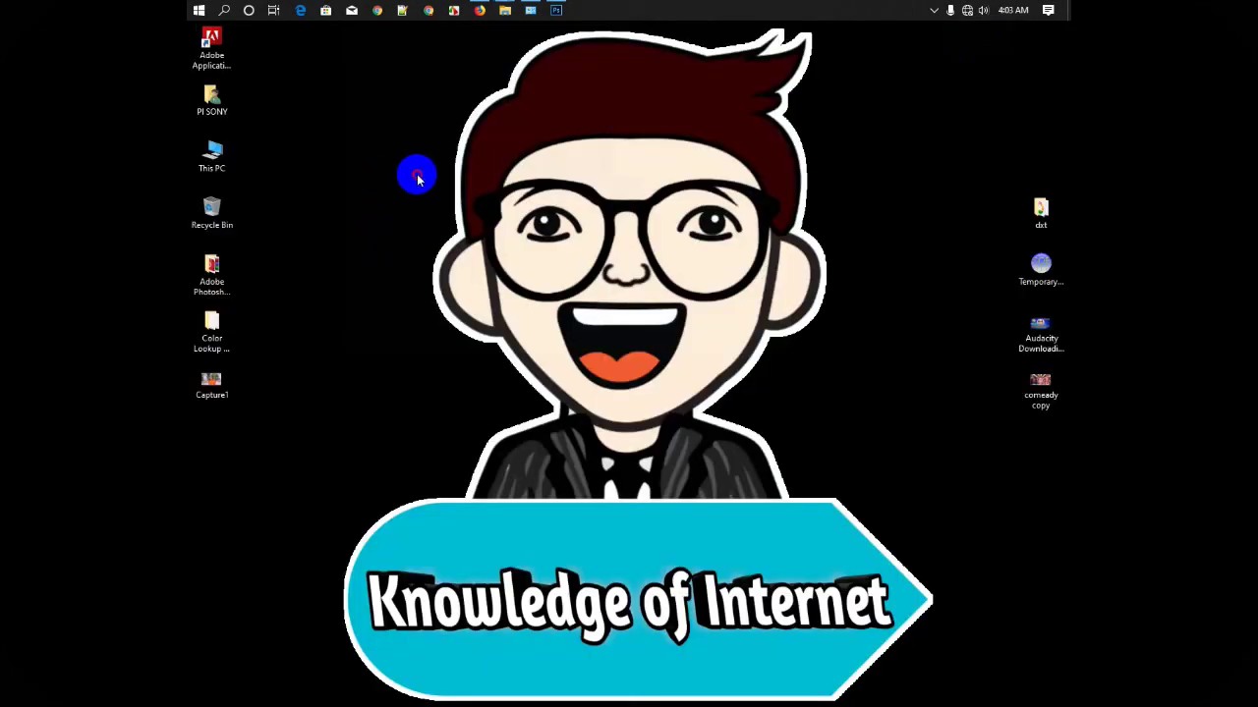
Navigate to C:\Program Files\Adobe\Adobe Photoshop CC (64 Bit)\Presets\3DLUTs
{"action": "double_click", "coordinate": [225, 165]}
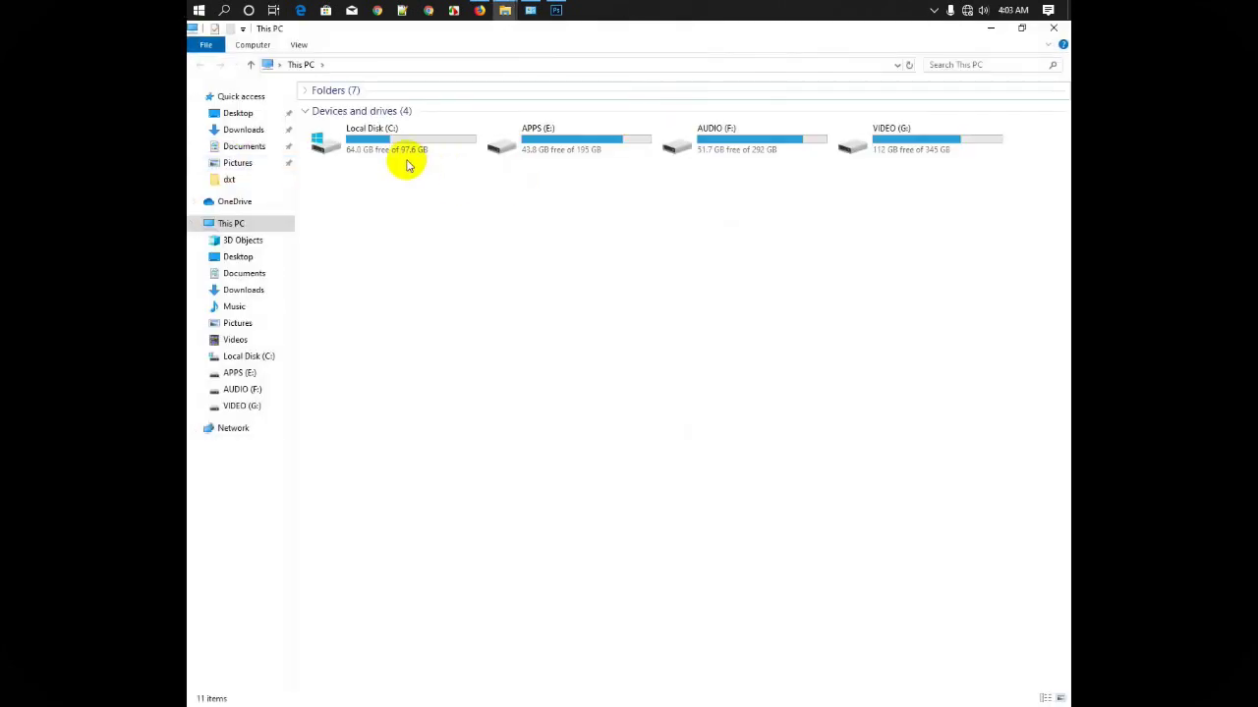
{"action": "left_click", "coordinate": [391, 150]}
{"action": "double_click", "coordinate": [391, 149]}
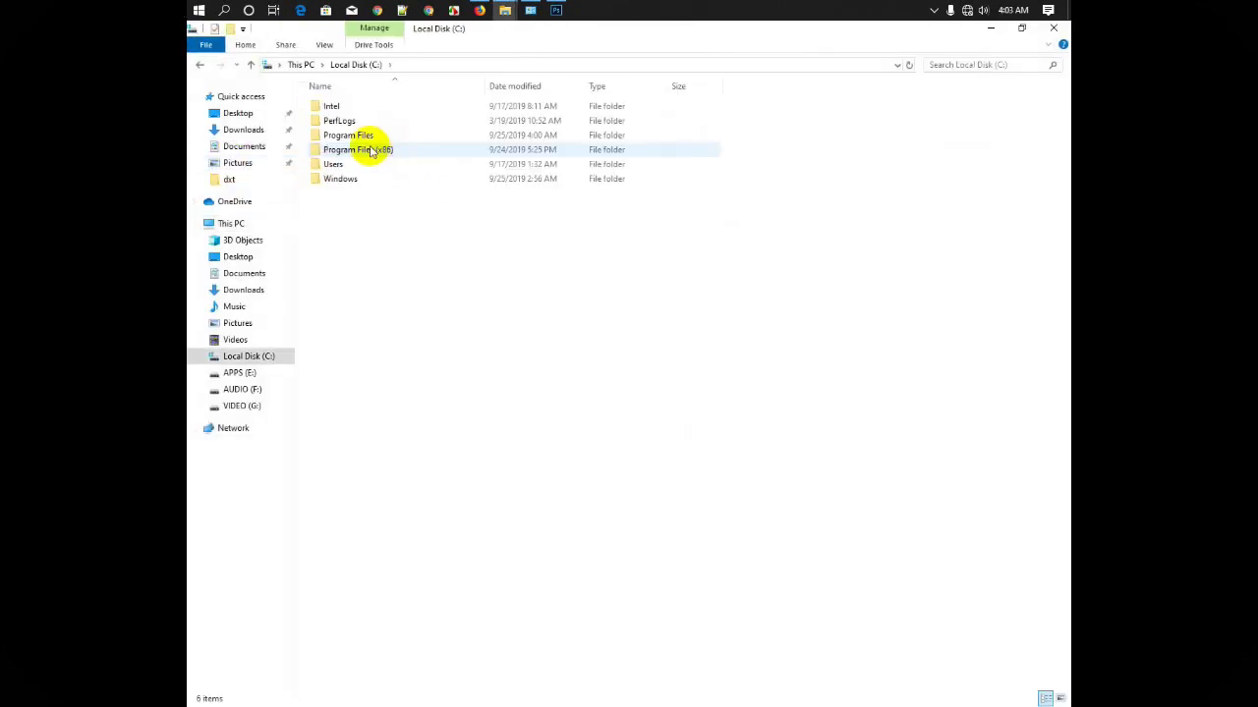
{"action": "double_click", "coordinate": [352, 141]}
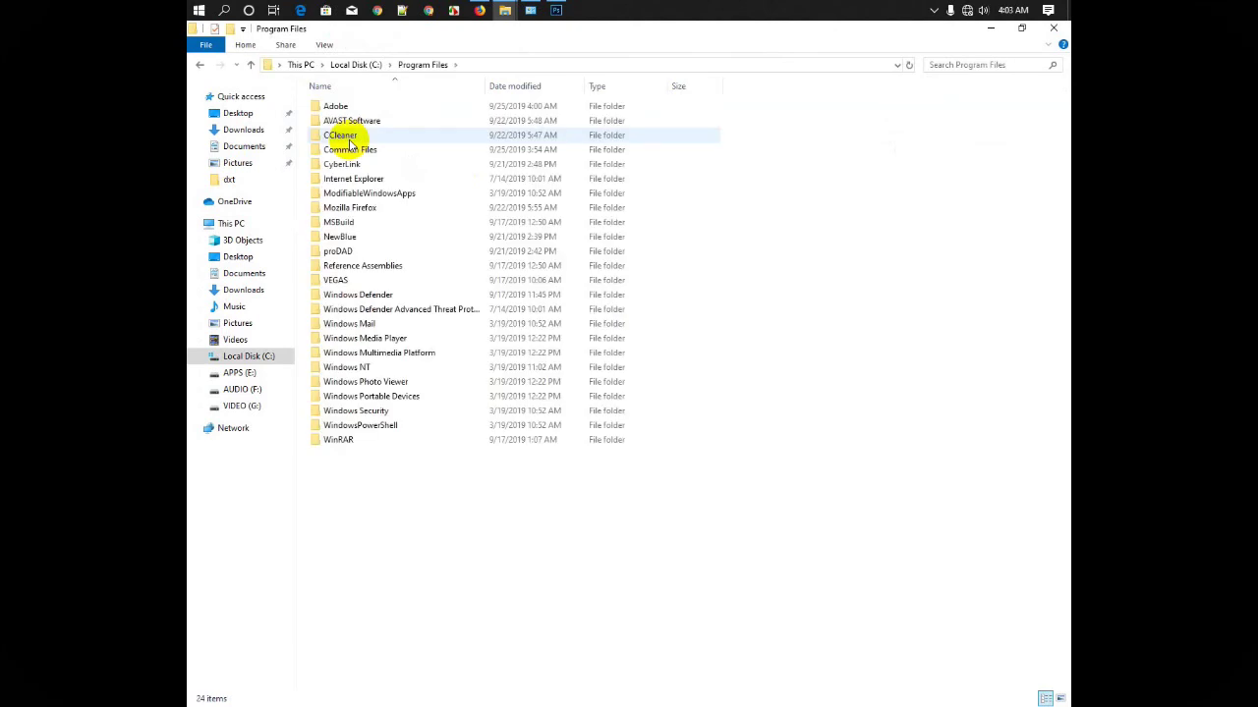
{"action": "double_click", "coordinate": [350, 109]}
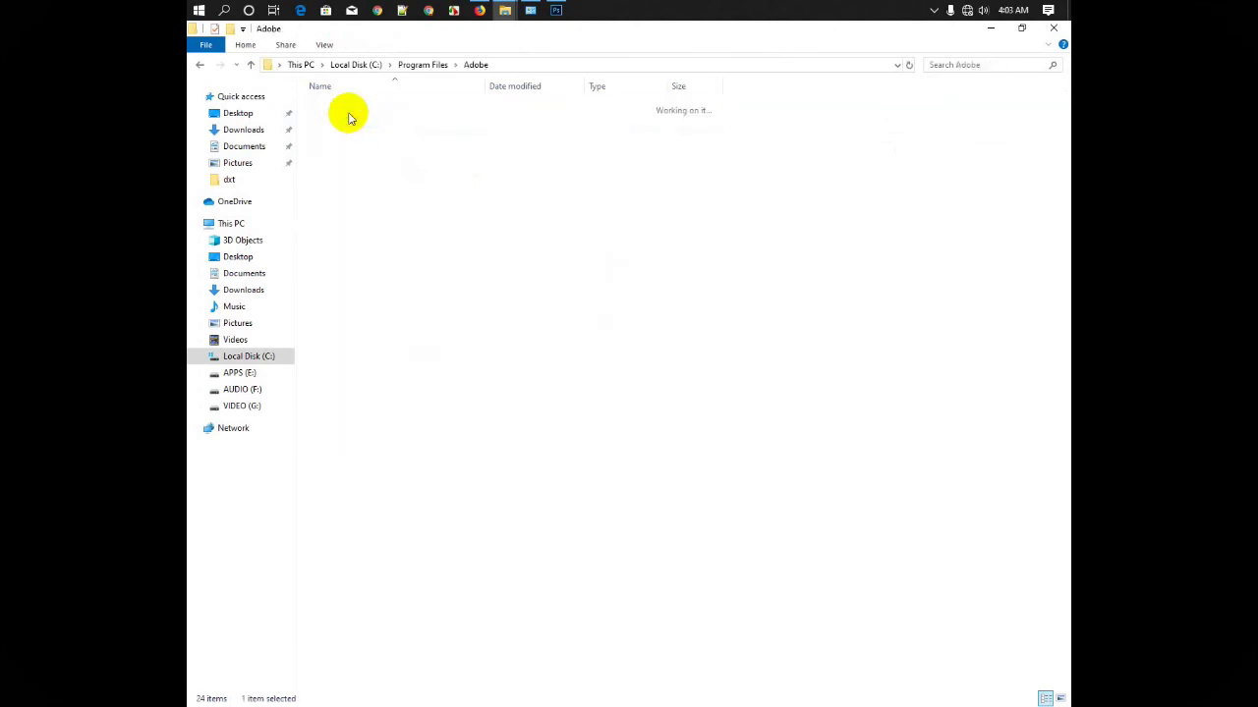
{"action": "double_click", "coordinate": [350, 108]}
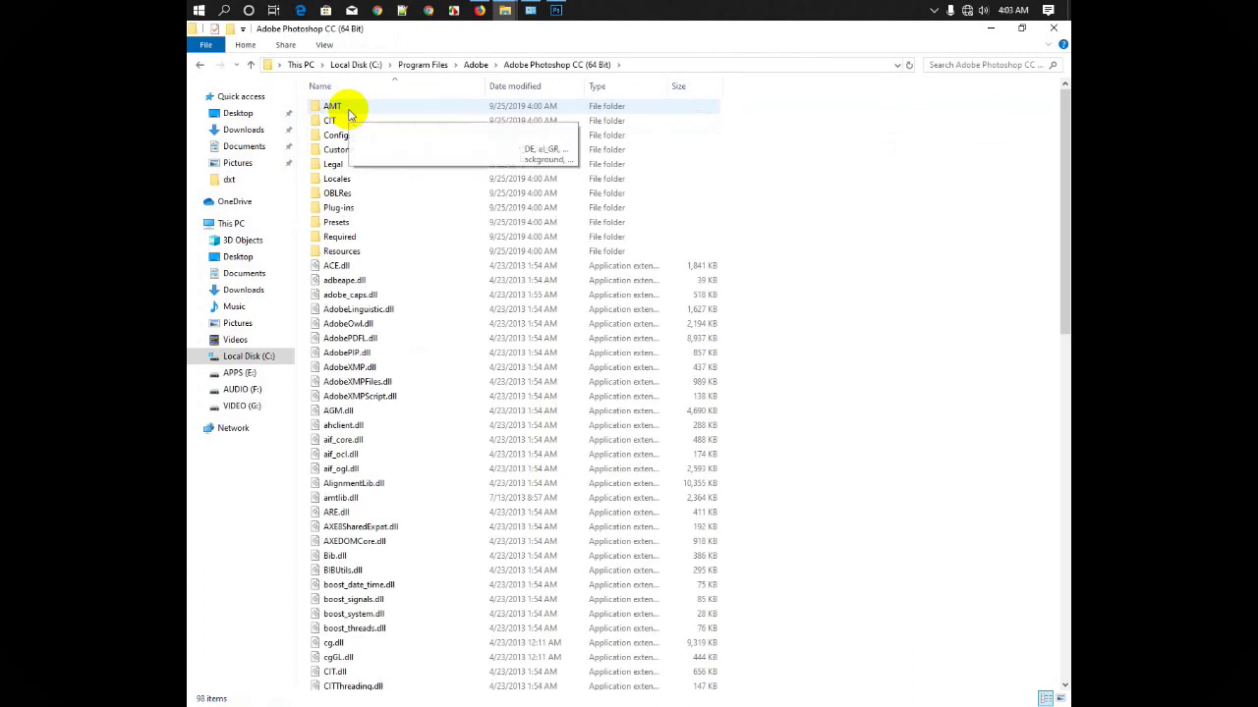
{"action": "double_click", "coordinate": [337, 222]}
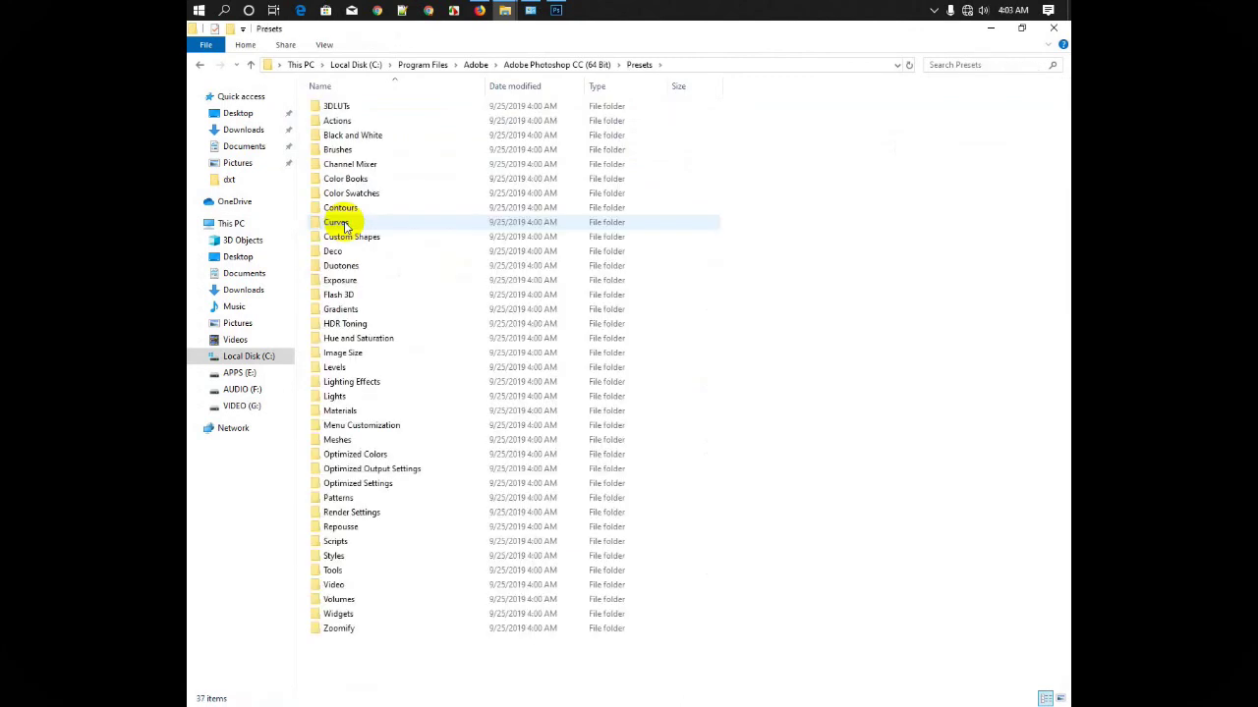
{"action": "mouse_move", "coordinate": [336, 222]}
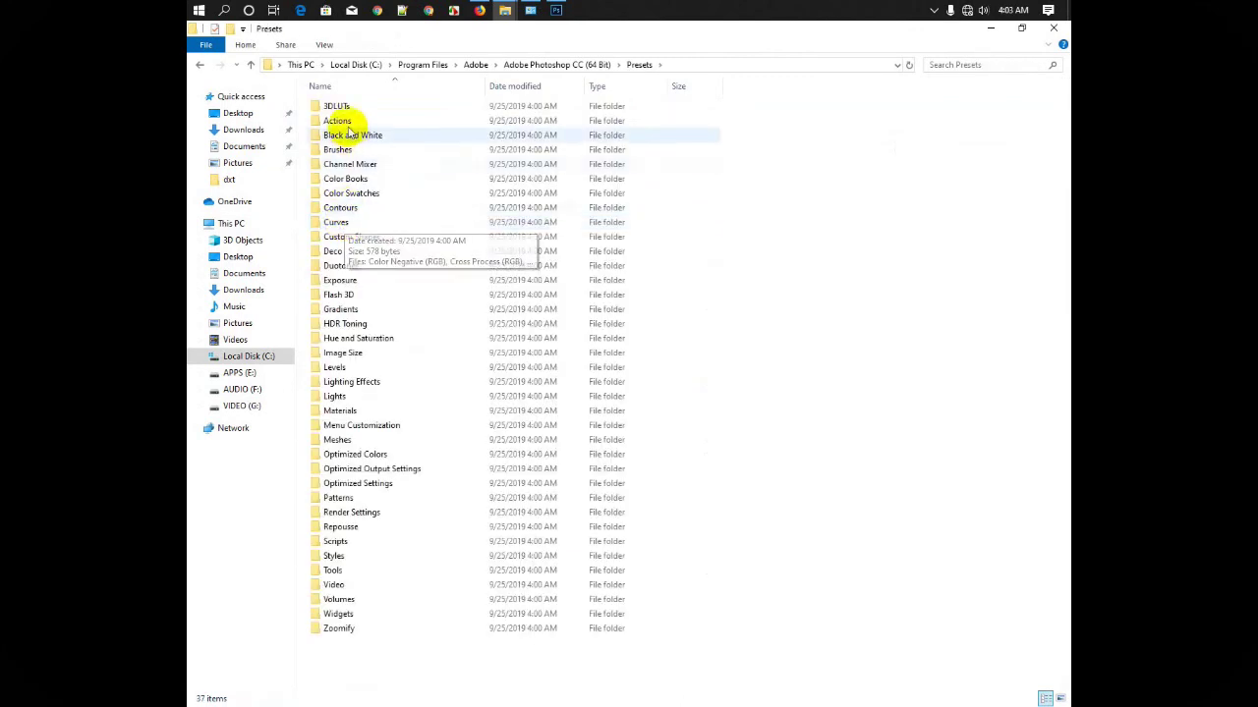
{"action": "left_click", "coordinate": [338, 106]}
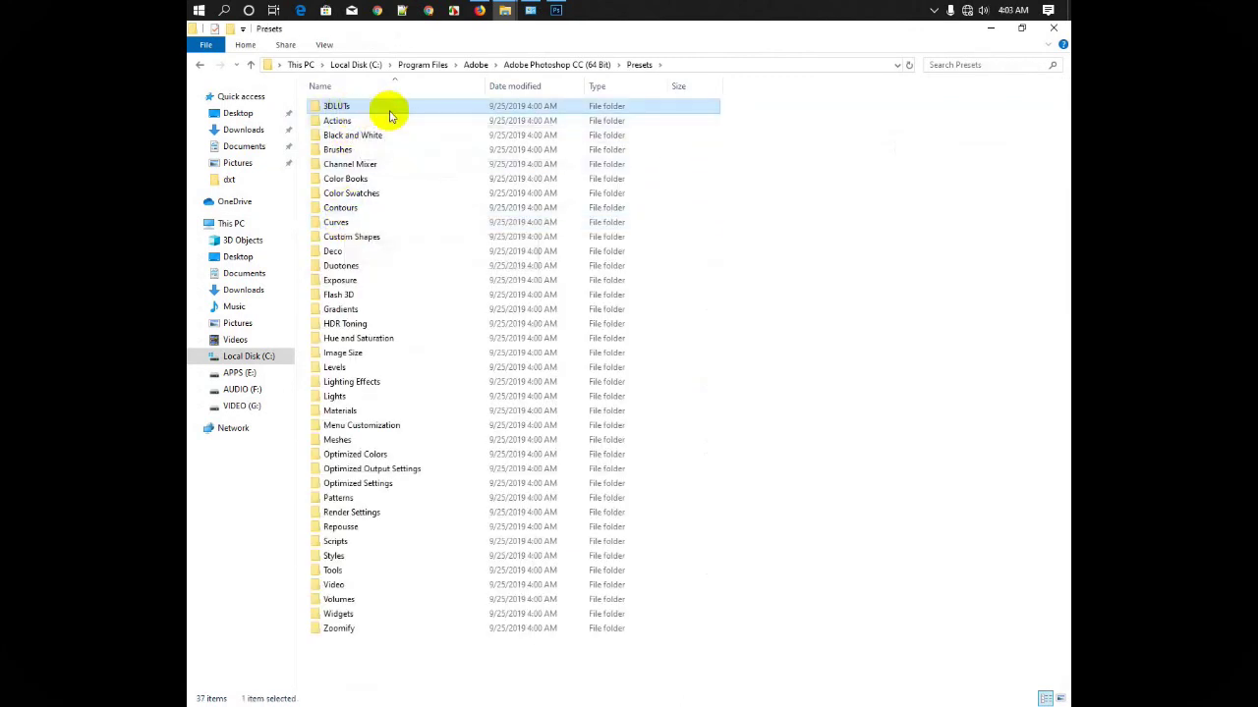
{"action": "double_click", "coordinate": [348, 110]}
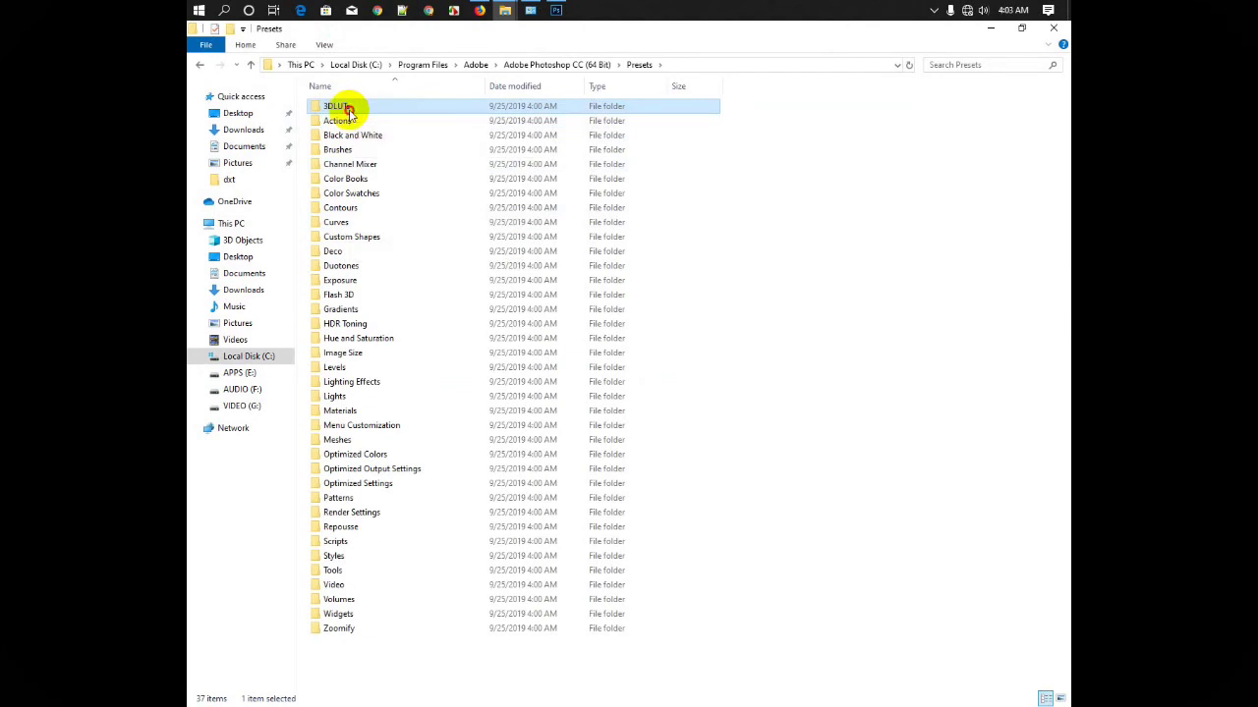
Paste the 18 CUBE files into 3DLUTs with administrator permission, giving 45 items
{"action": "right_click", "coordinate": [800, 265]}
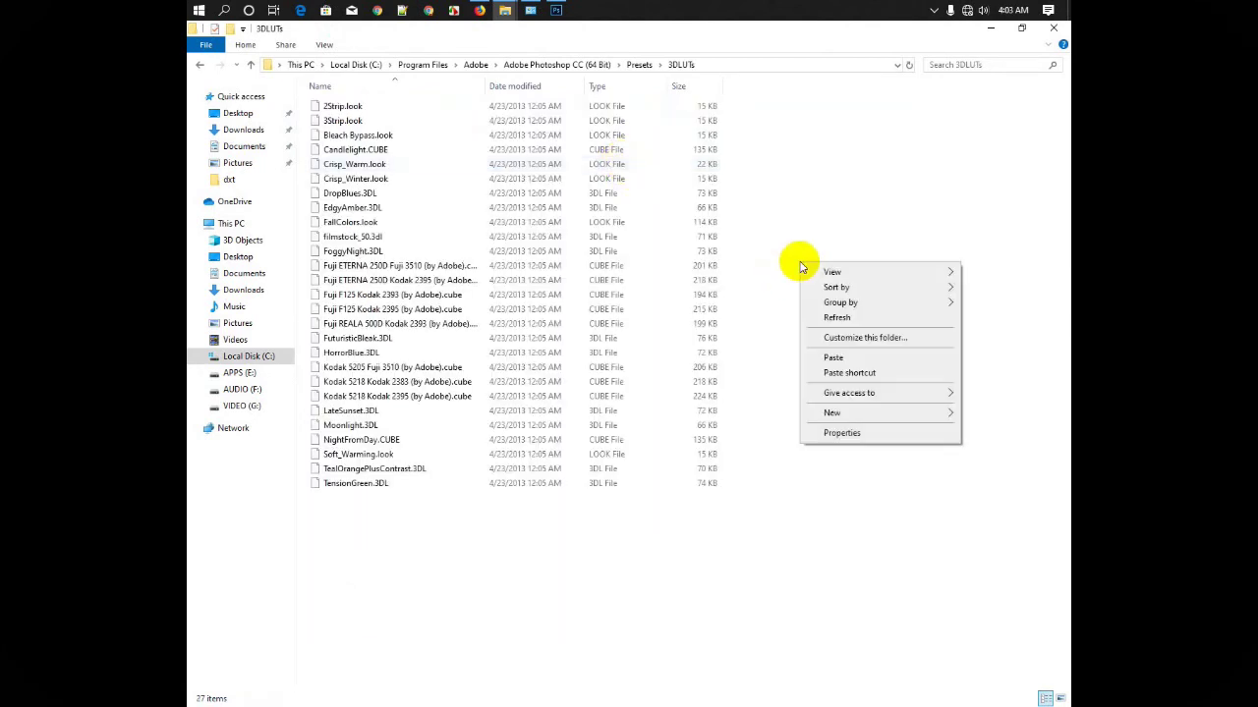
{"action": "left_click", "coordinate": [829, 359]}
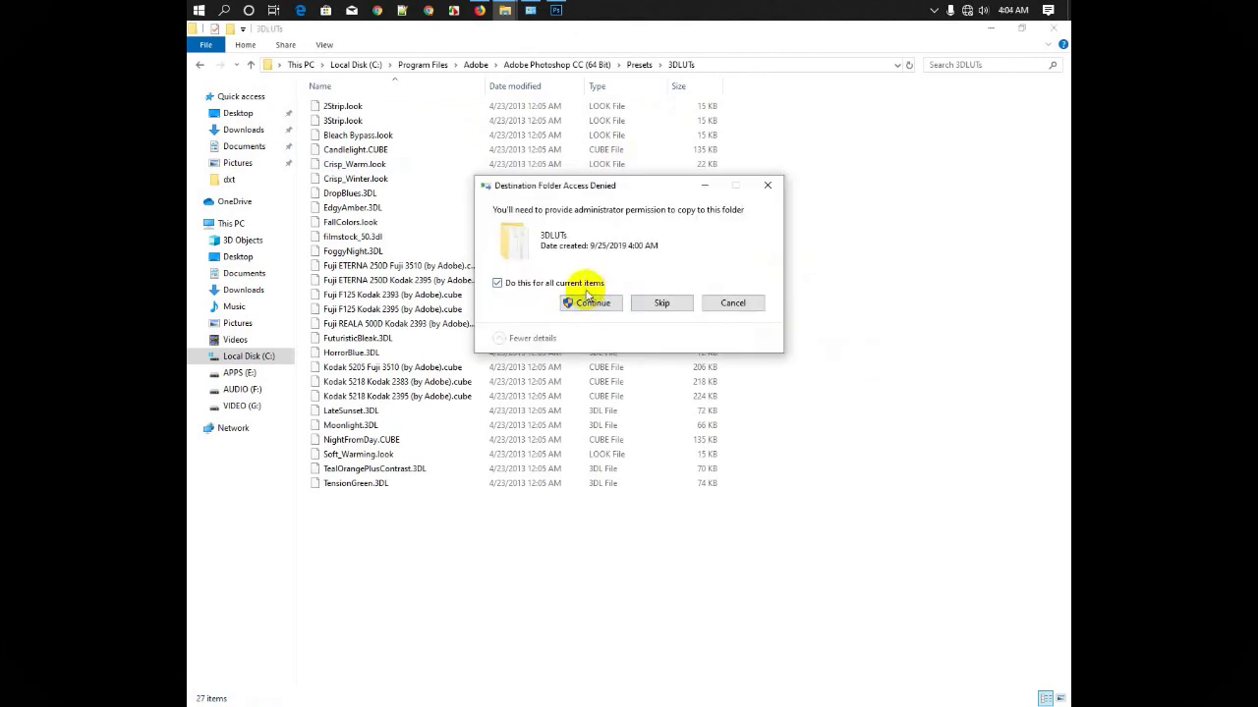
{"action": "left_click", "coordinate": [498, 284]}
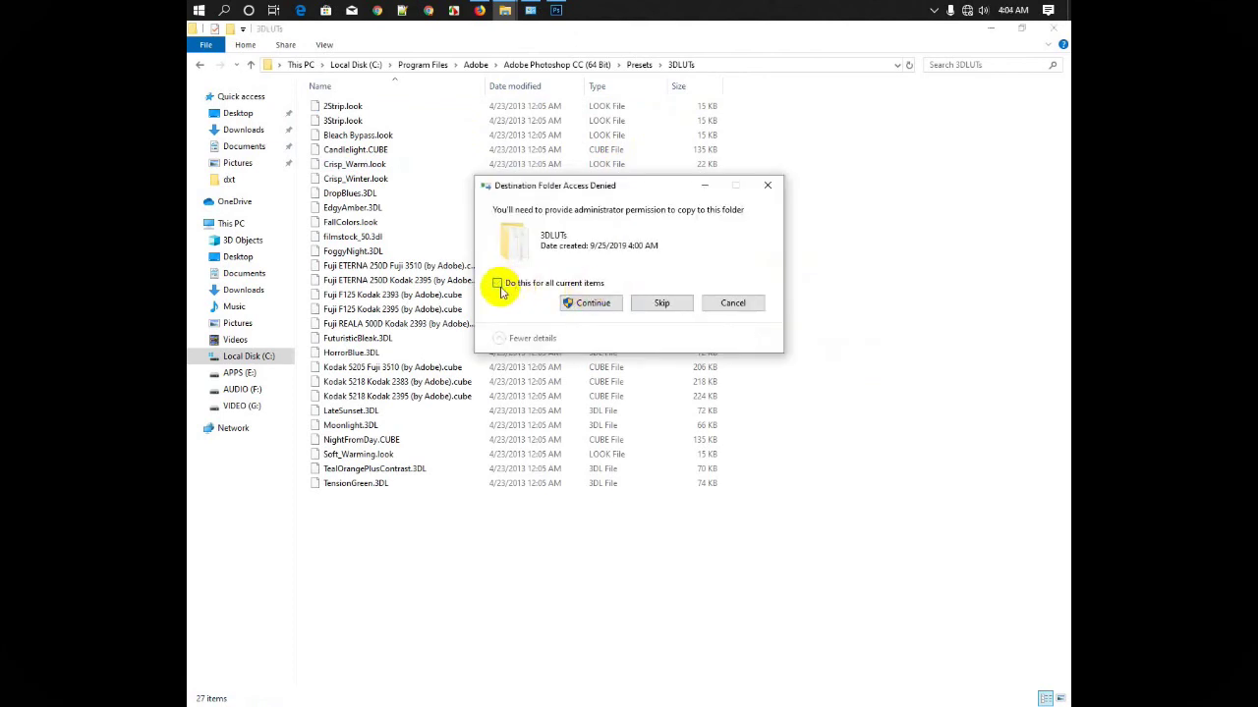
{"action": "left_click", "coordinate": [575, 302]}
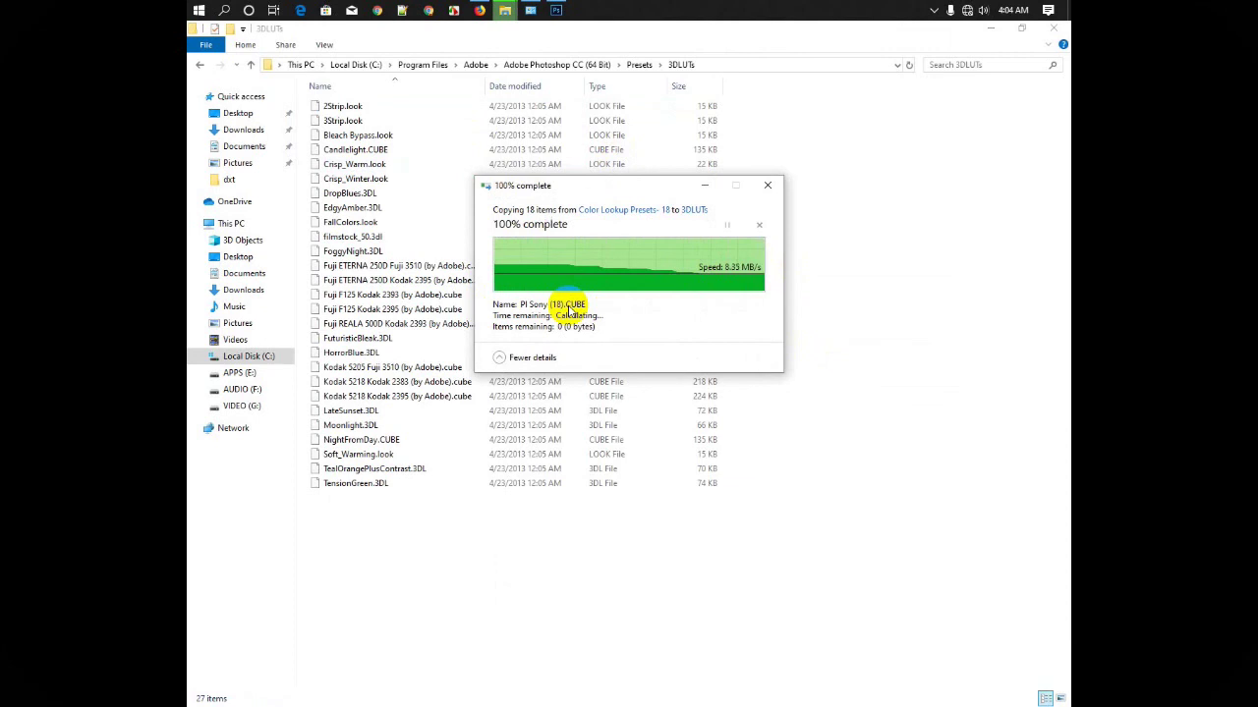
{"action": "right_click", "coordinate": [862, 307]}
{"action": "left_click", "coordinate": [876, 360]}
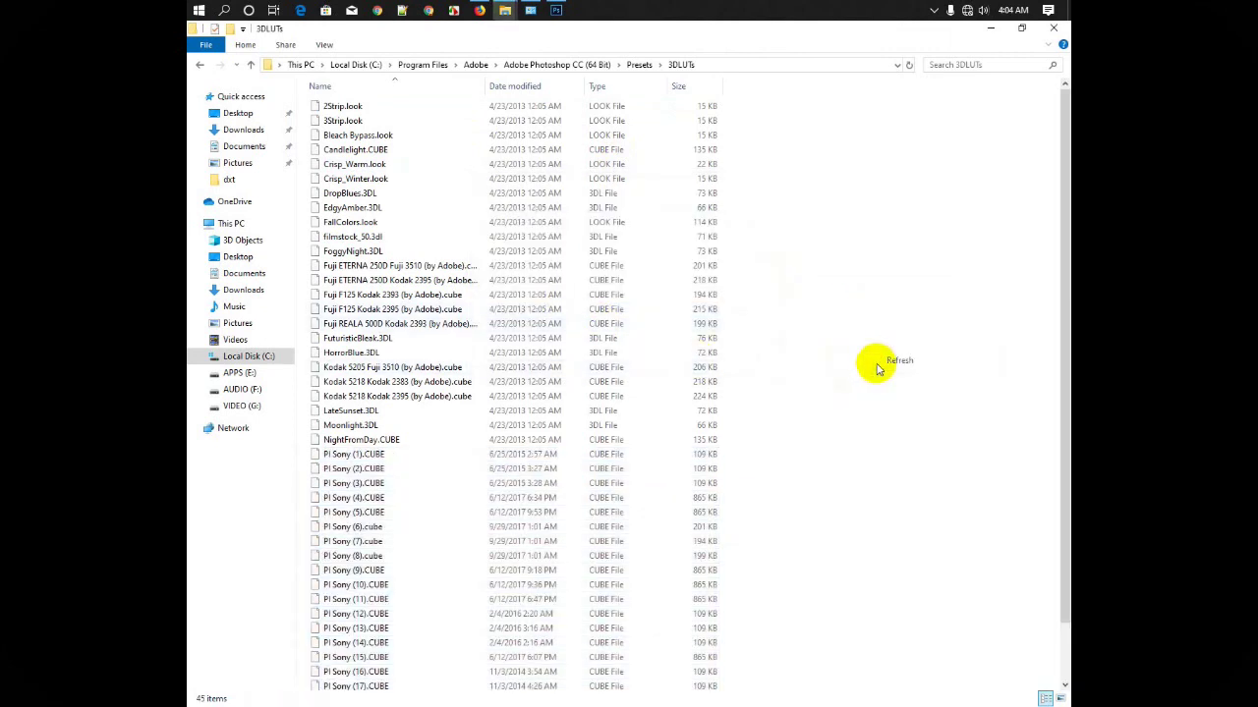
Close the 3DLUTs window, refresh the desktop, and return to Photoshop
{"action": "left_click", "coordinate": [1053, 32]}
{"action": "right_click", "coordinate": [619, 162]}
{"action": "left_click", "coordinate": [643, 199]}
{"action": "left_click", "coordinate": [556, 10]}
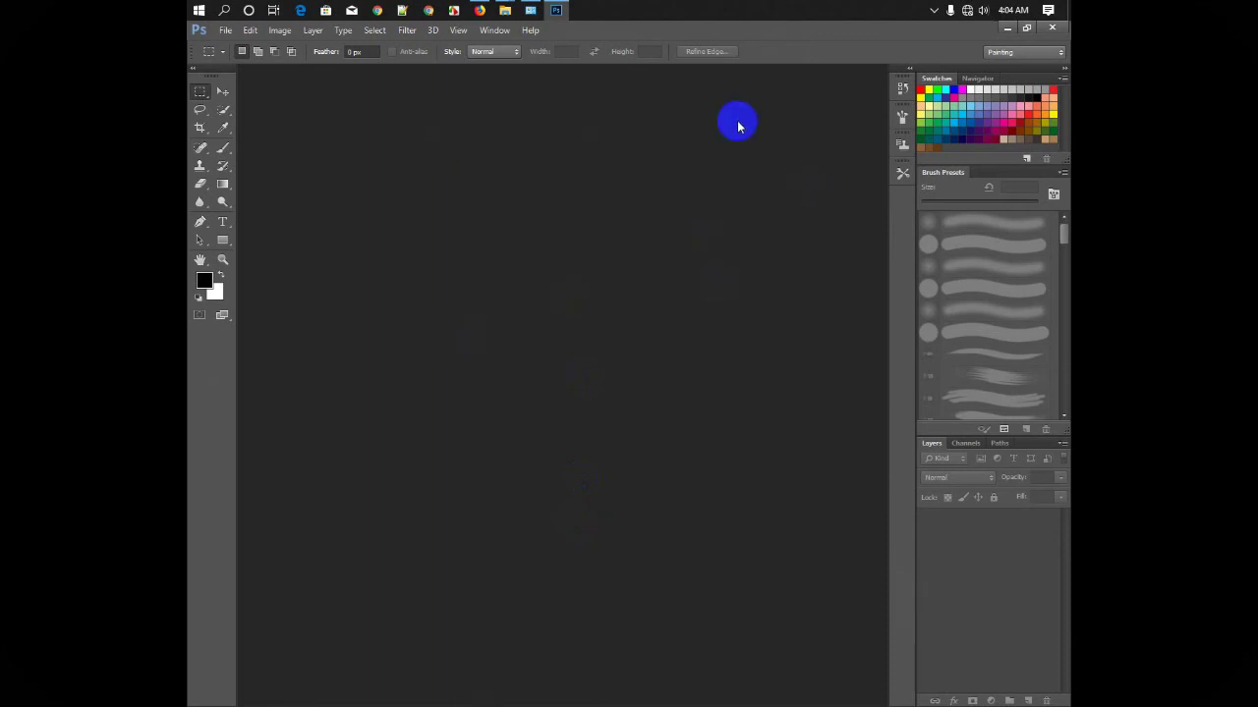
Open Capture1.JPG from the Desktop with Ctrl+O
{"action": "key", "text": "ctrl+o"}
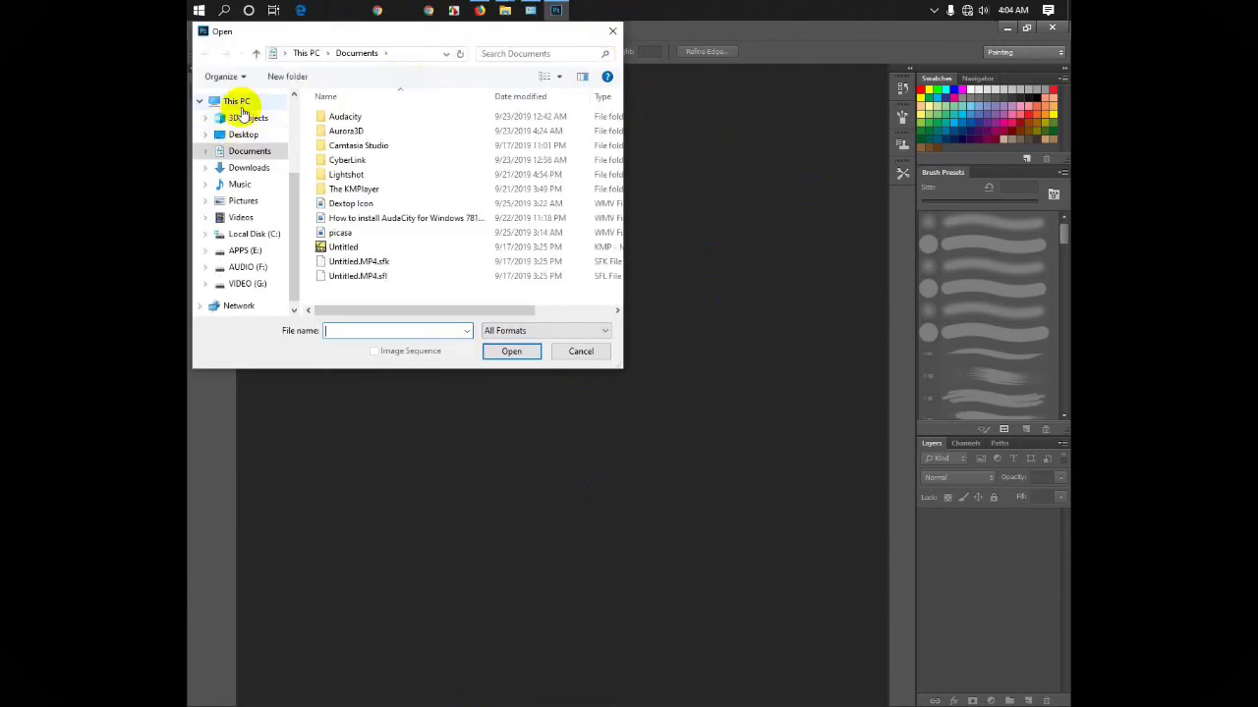
{"action": "left_click", "coordinate": [286, 106]}
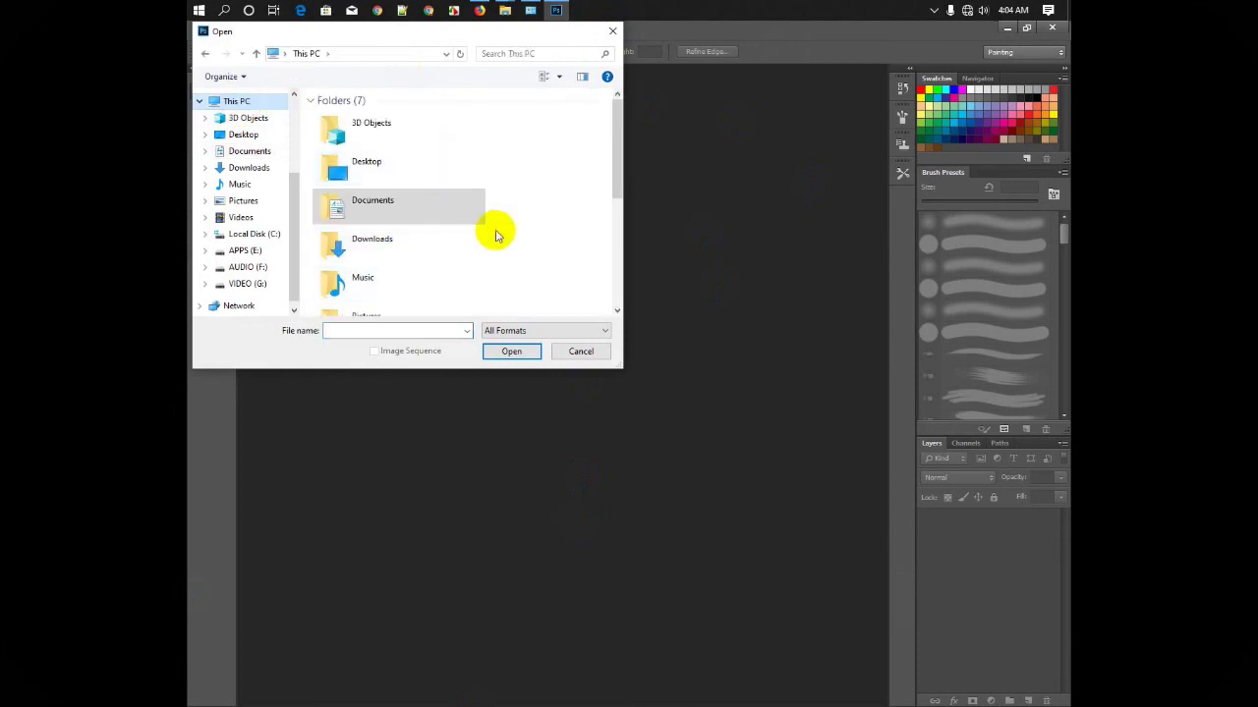
{"action": "scroll", "coordinate": [494, 233], "scroll_direction": "down", "scroll_amount": 3}
{"action": "scroll", "coordinate": [272, 112], "scroll_direction": "up", "scroll_amount": 3}
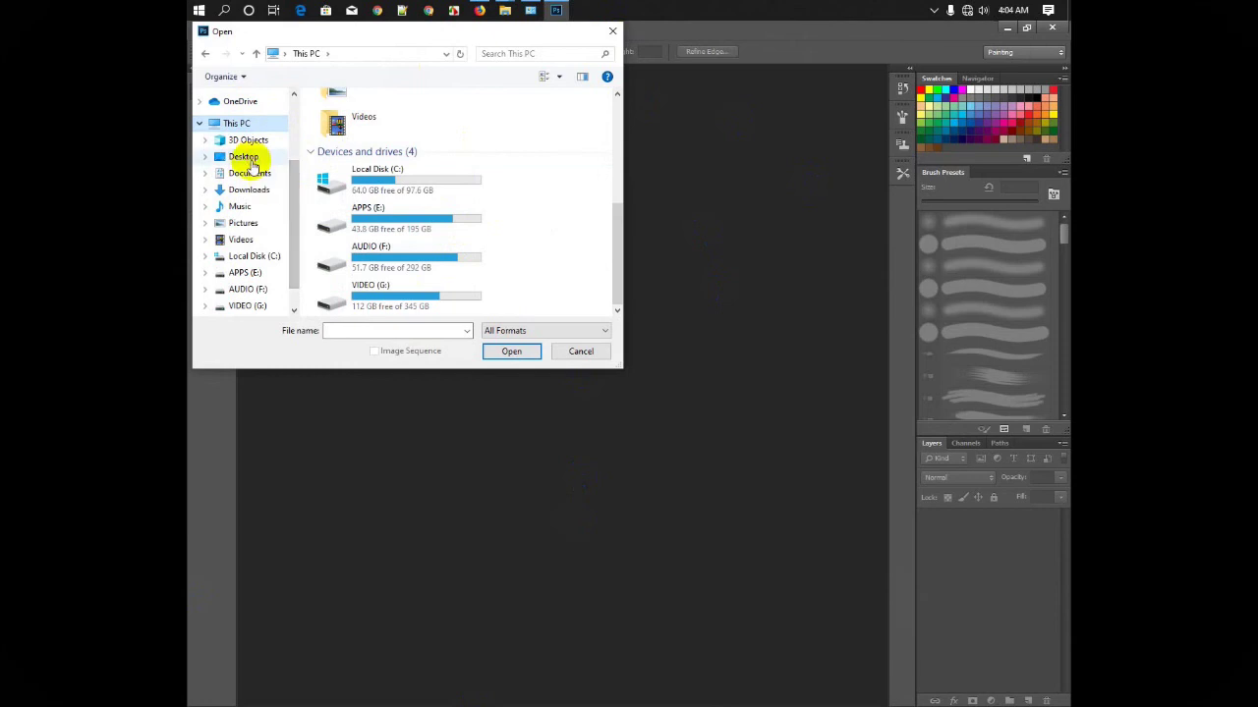
{"action": "left_click", "coordinate": [245, 158]}
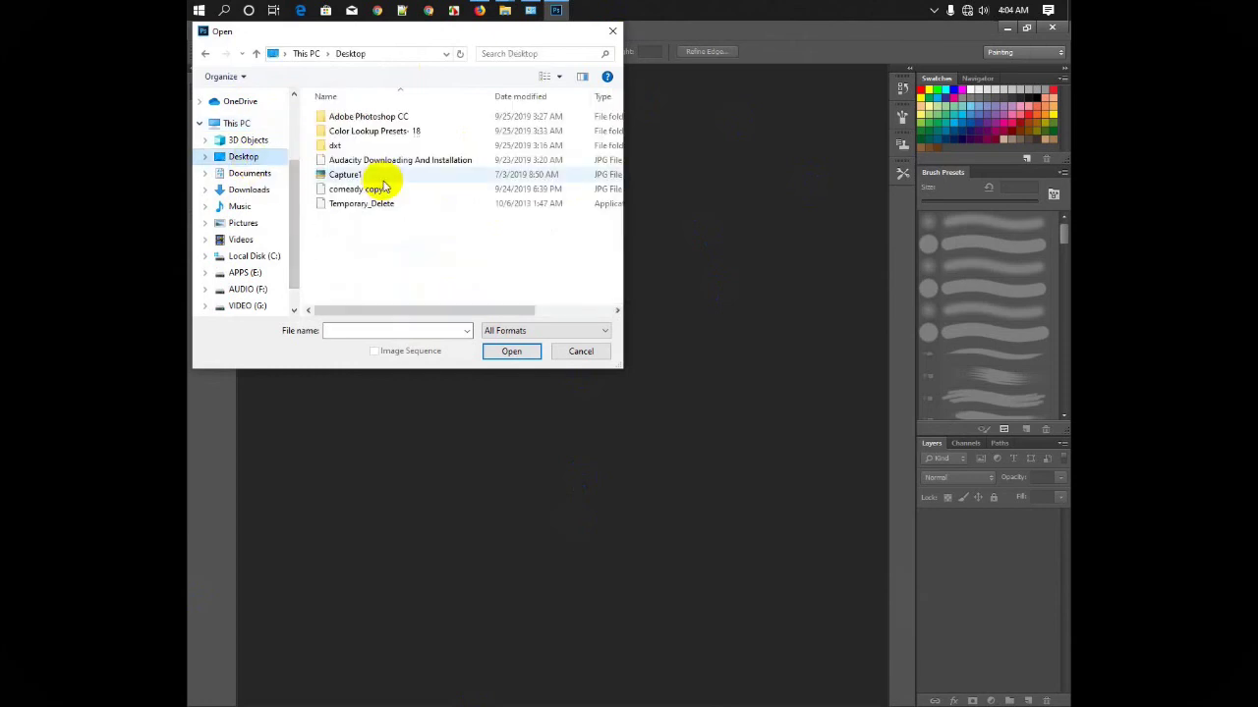
{"action": "left_click", "coordinate": [349, 175]}
{"action": "left_click", "coordinate": [509, 354]}
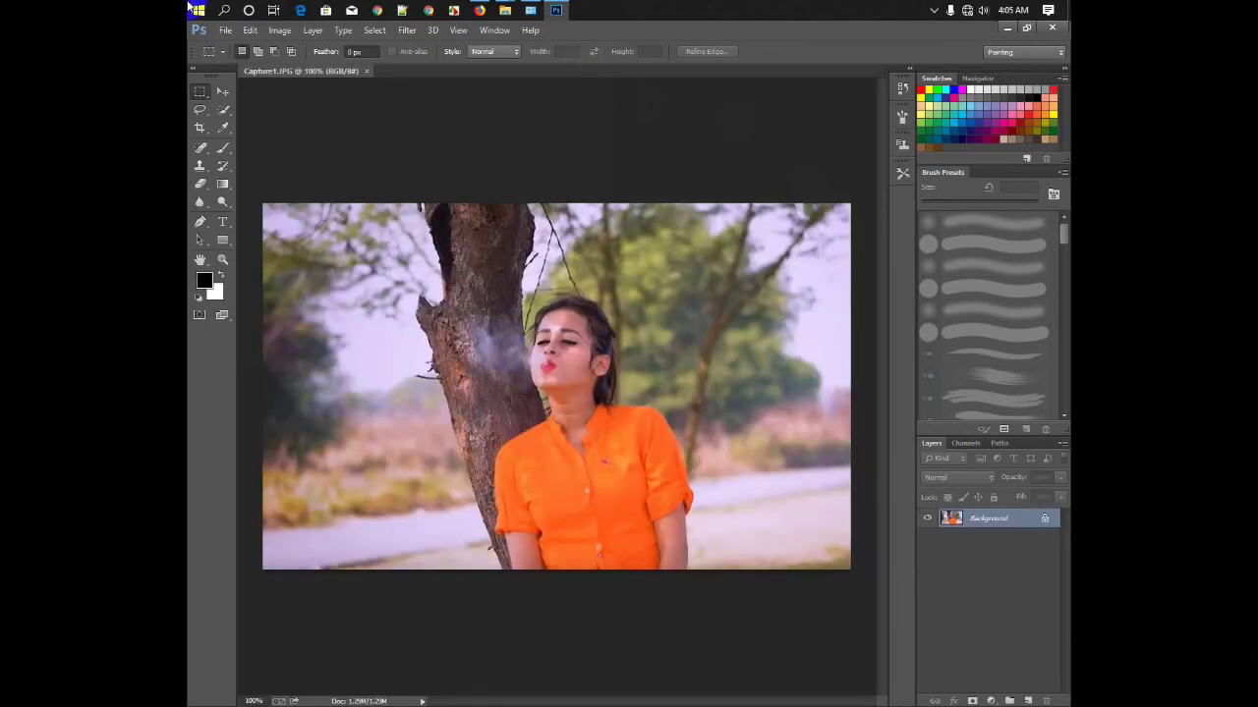
Convert Background into Layer 0 and add a Color Lookup 1 adjustment layer above it
{"action": "left_click", "coordinate": [224, 92]}
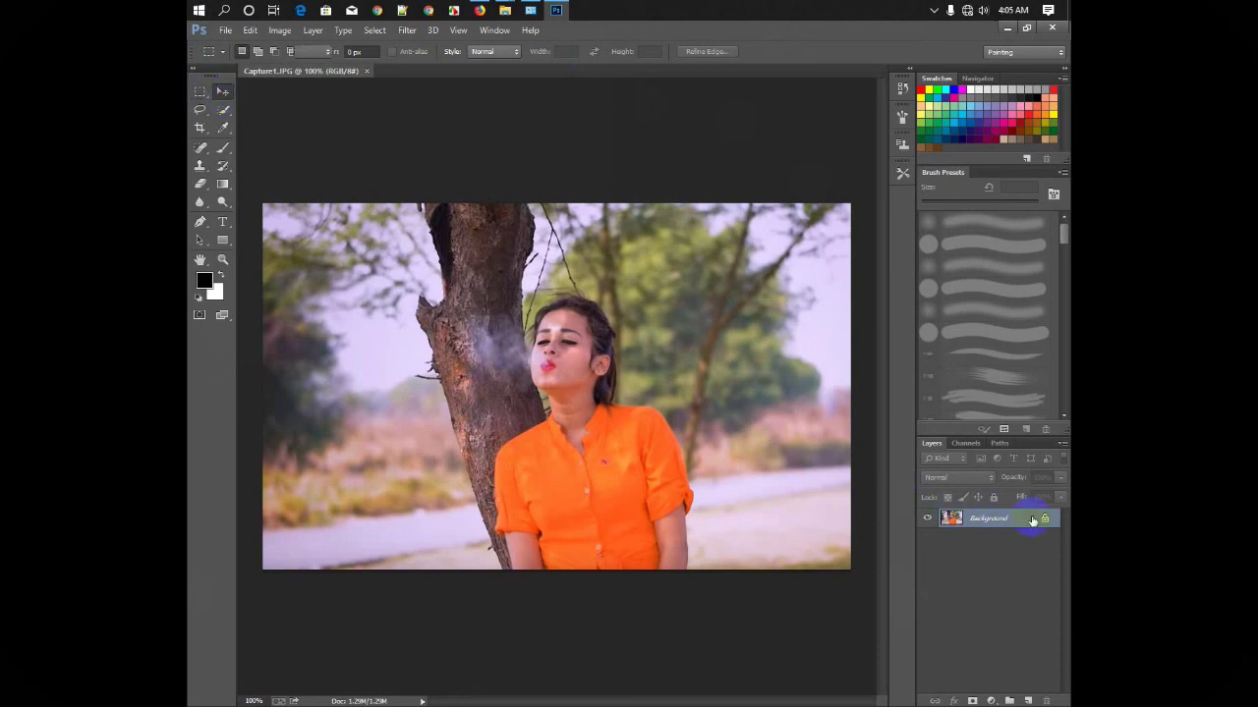
{"action": "double_click", "coordinate": [1032, 519]}
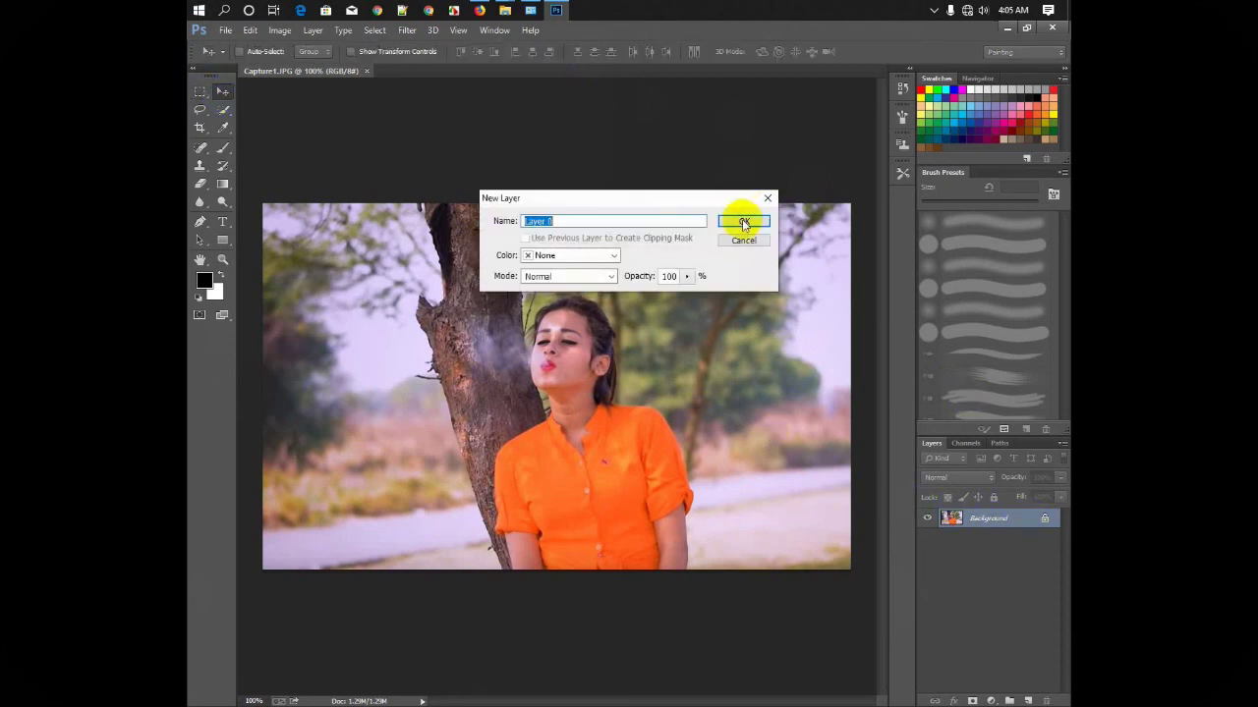
{"action": "left_click", "coordinate": [744, 218]}
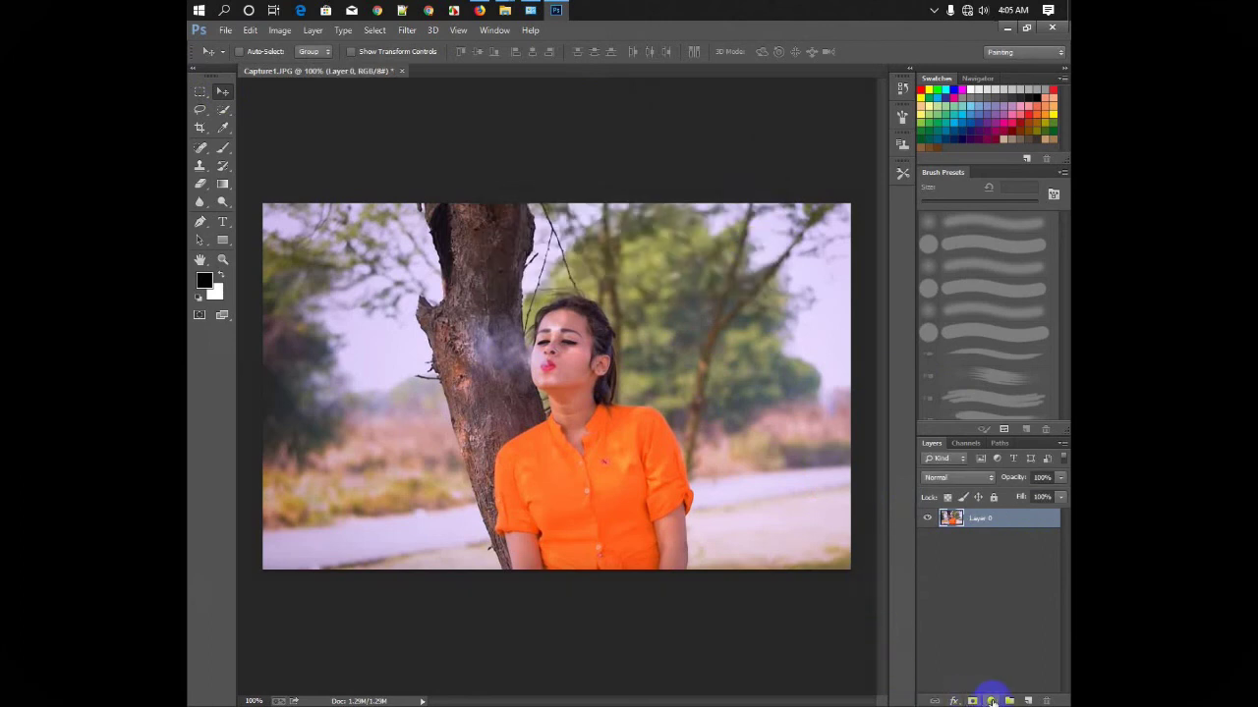
{"action": "left_click", "coordinate": [991, 701]}
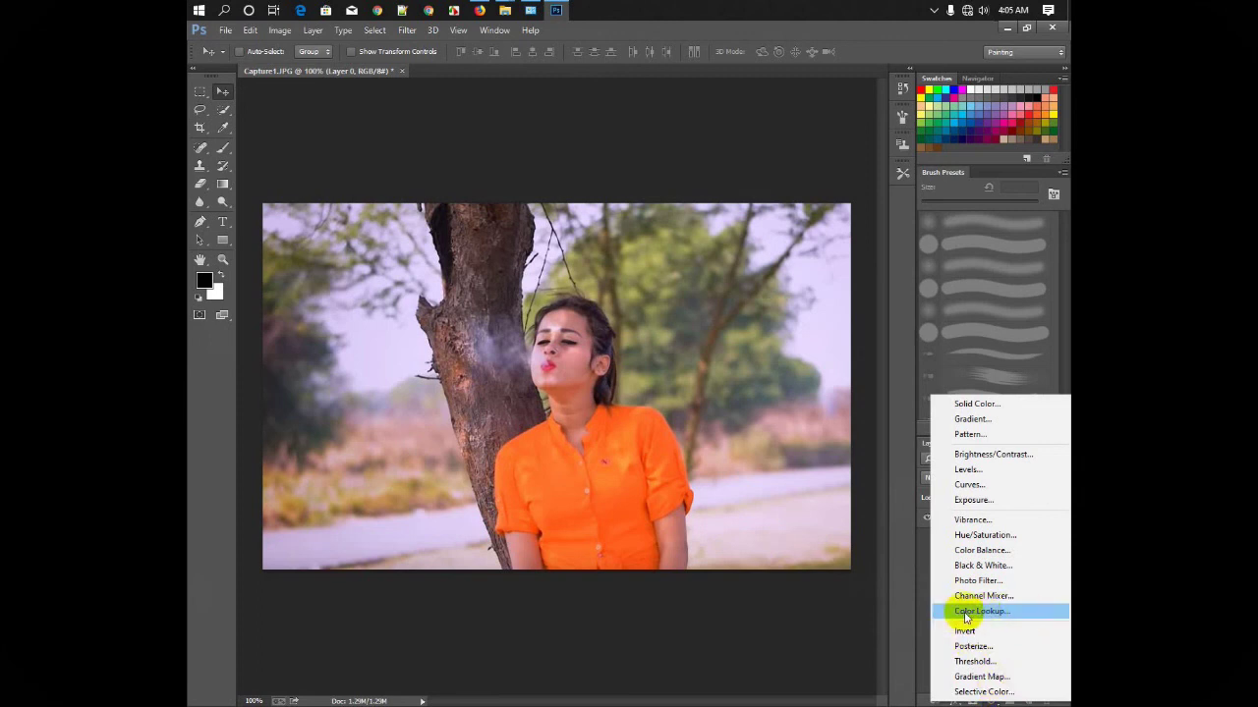
{"action": "left_click", "coordinate": [993, 611]}
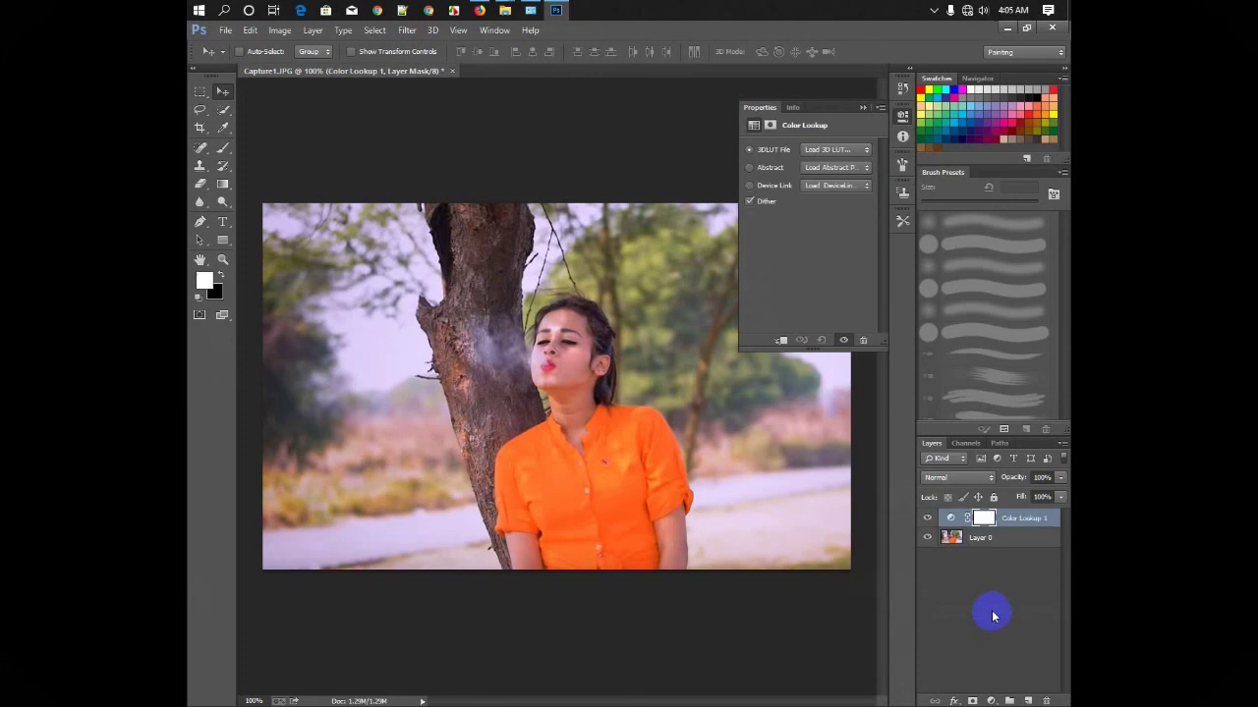
Browse the 3DLUT File list without choosing a LUT, then collapse the Properties panel
{"action": "left_click", "coordinate": [831, 150]}
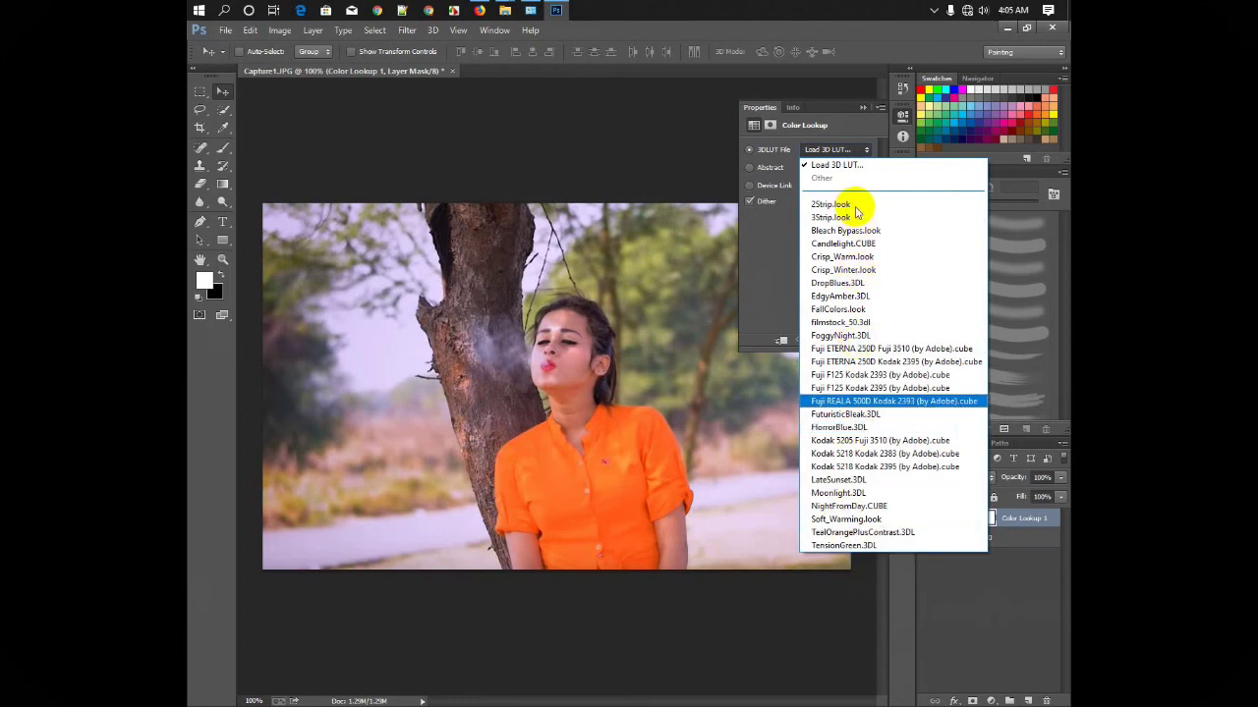
{"action": "left_click", "coordinate": [826, 179]}
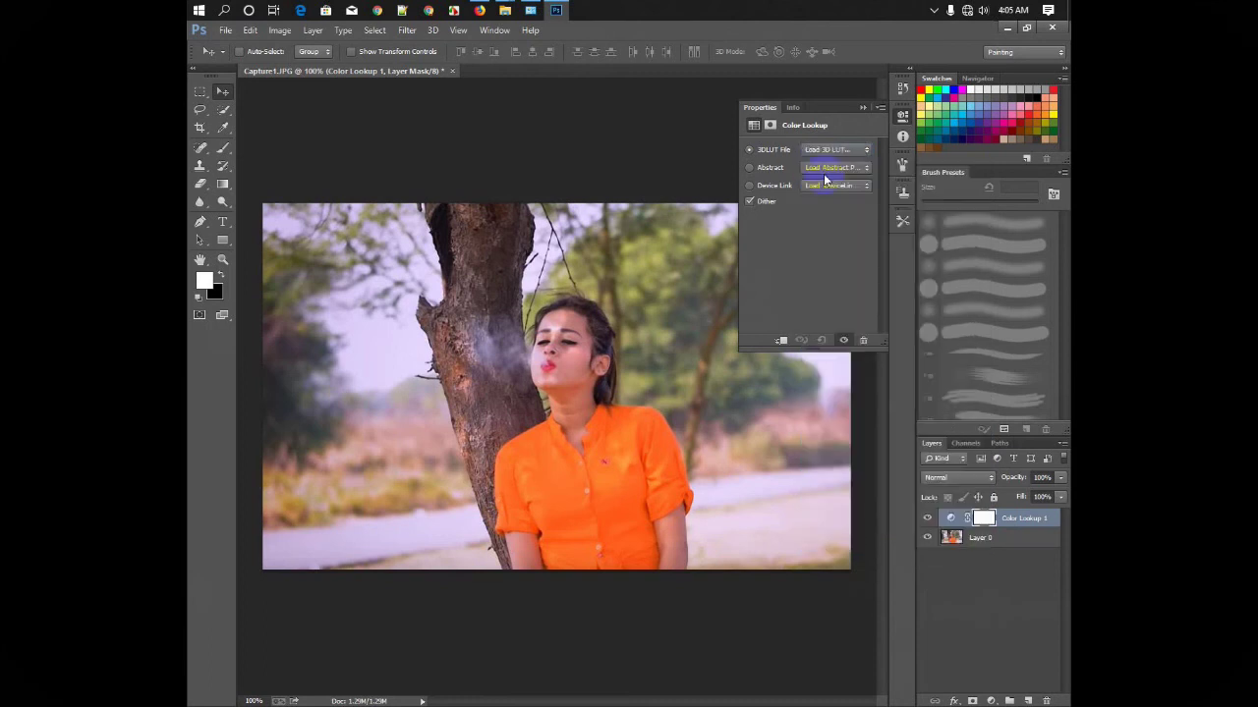
{"action": "left_click", "coordinate": [833, 150]}
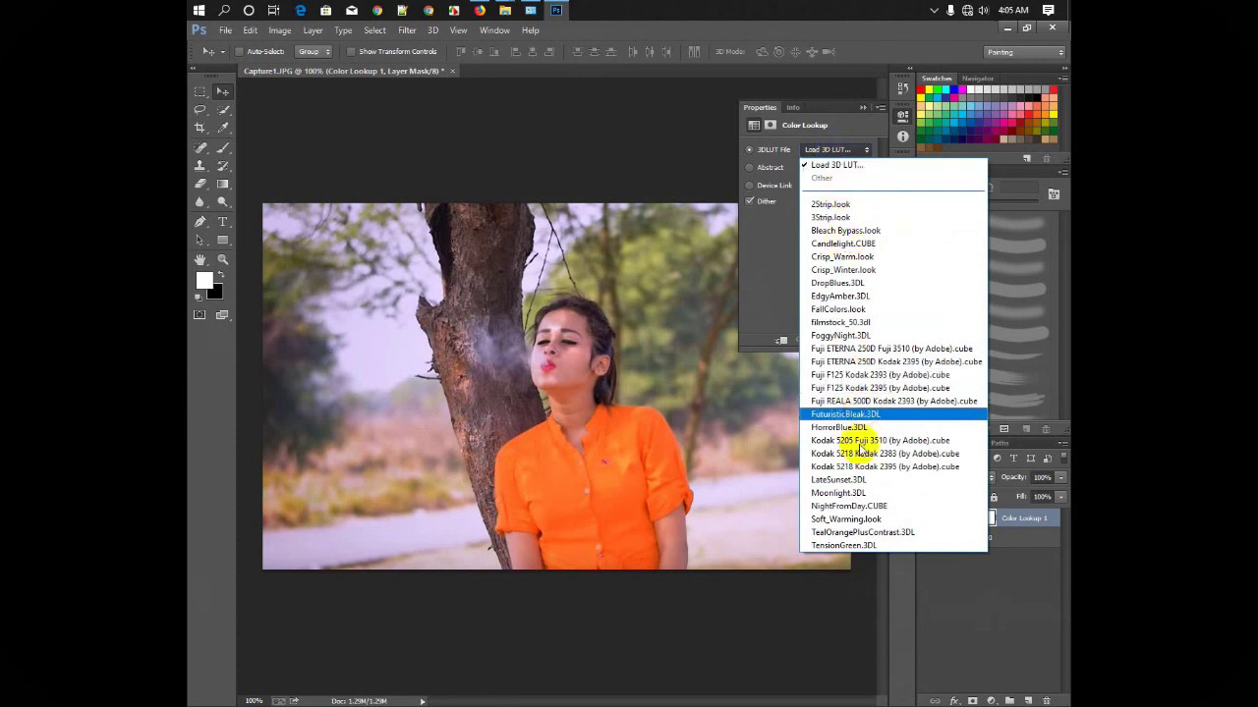
{"action": "left_click", "coordinate": [774, 234]}
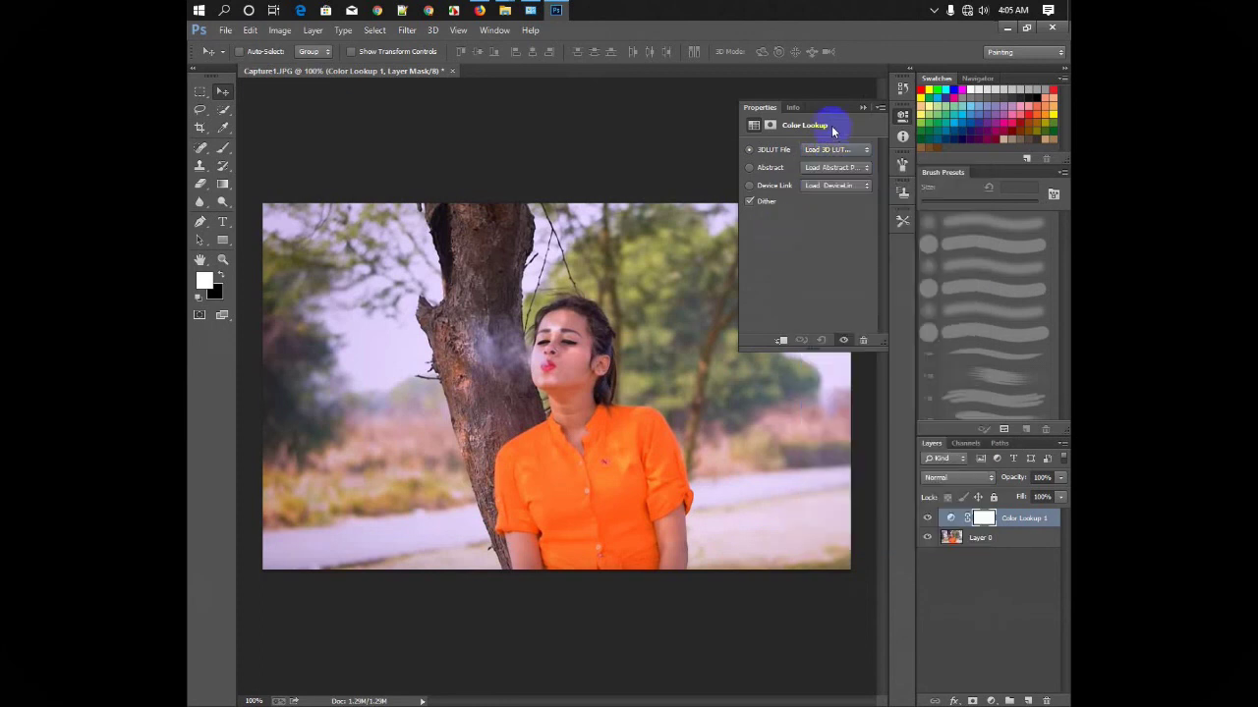
{"action": "left_click", "coordinate": [794, 106]}
{"action": "left_click", "coordinate": [761, 169]}
{"action": "left_click", "coordinate": [860, 106]}
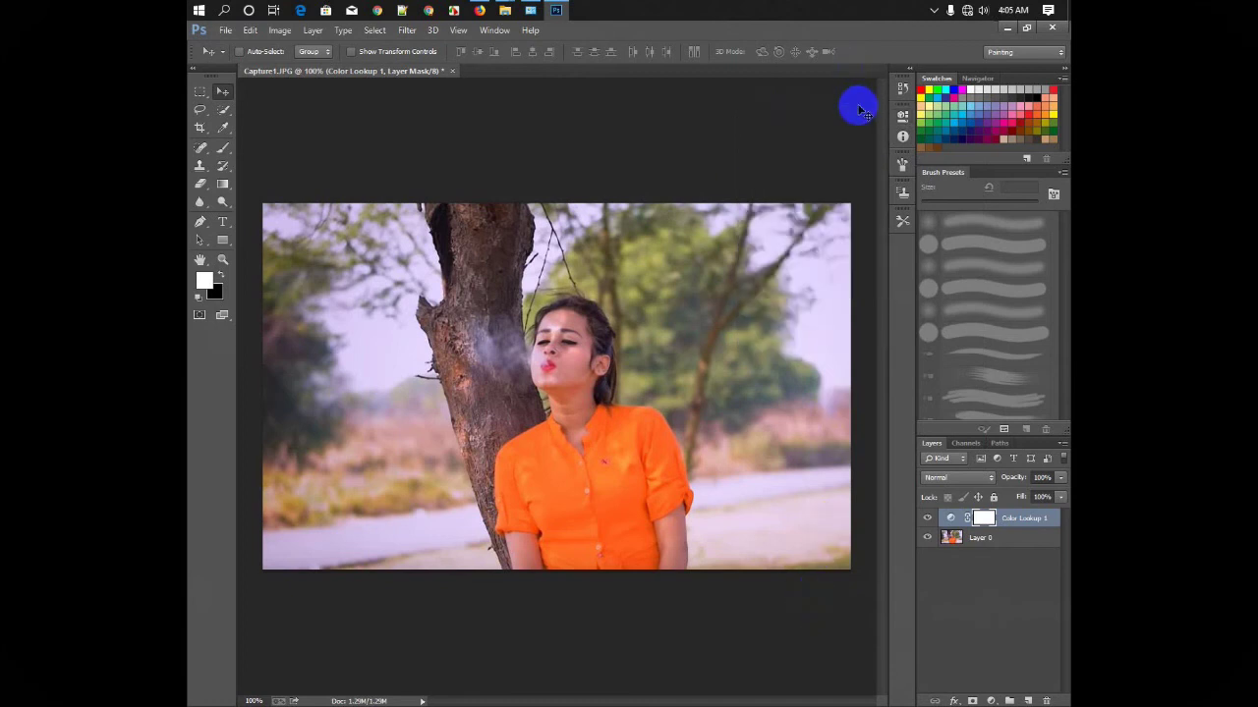
Quit Photoshop without saving the photo and refresh the desktop
{"action": "left_click", "coordinate": [1050, 31]}
{"action": "left_click", "coordinate": [648, 286]}
{"action": "left_click", "coordinate": [571, 234]}
{"action": "right_click", "coordinate": [571, 234]}
{"action": "left_click", "coordinate": [585, 272]}
Relaunch Adobe Photoshop CC (64 Bit) from the Start menu
{"action": "left_click", "coordinate": [301, 90]}
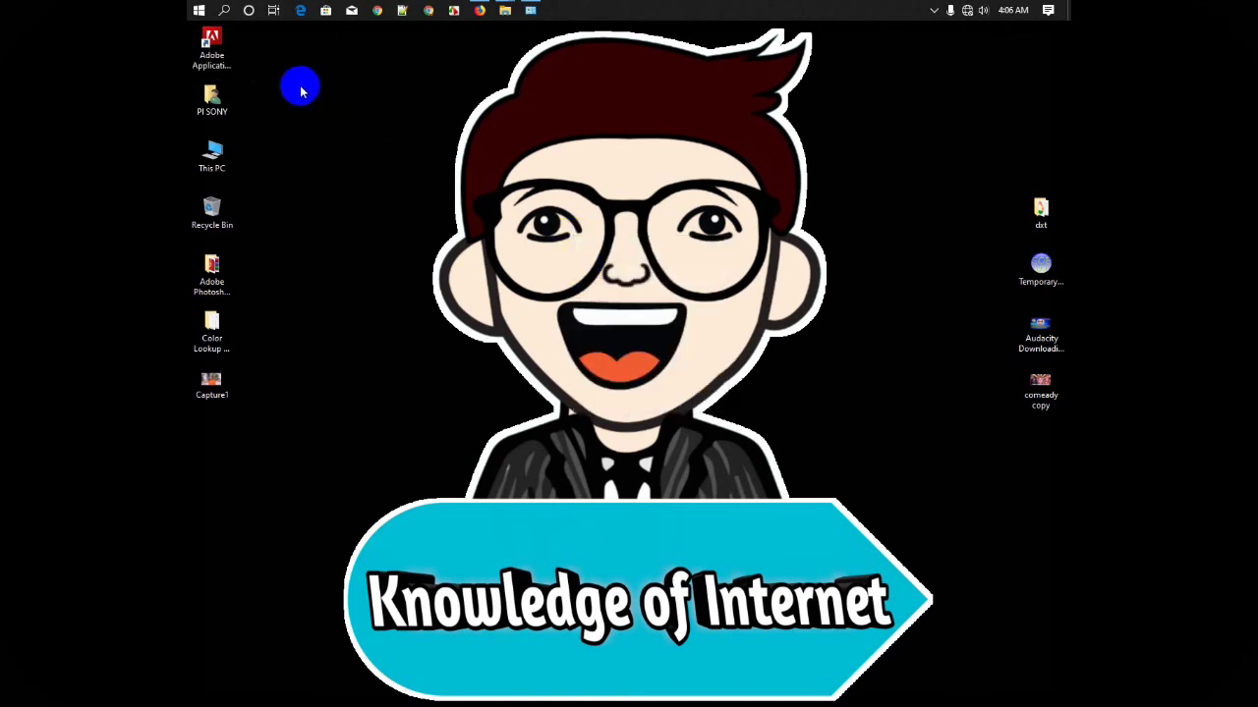
{"action": "left_click", "coordinate": [199, 11]}
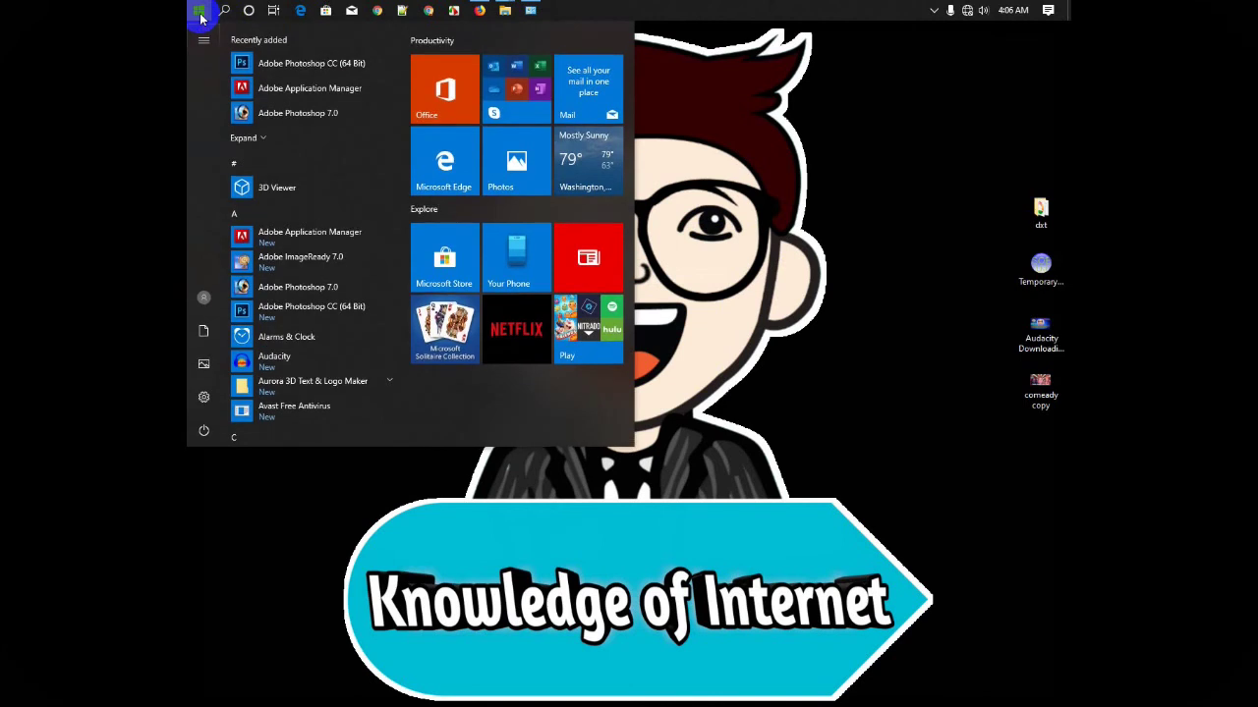
{"action": "left_click", "coordinate": [261, 62]}
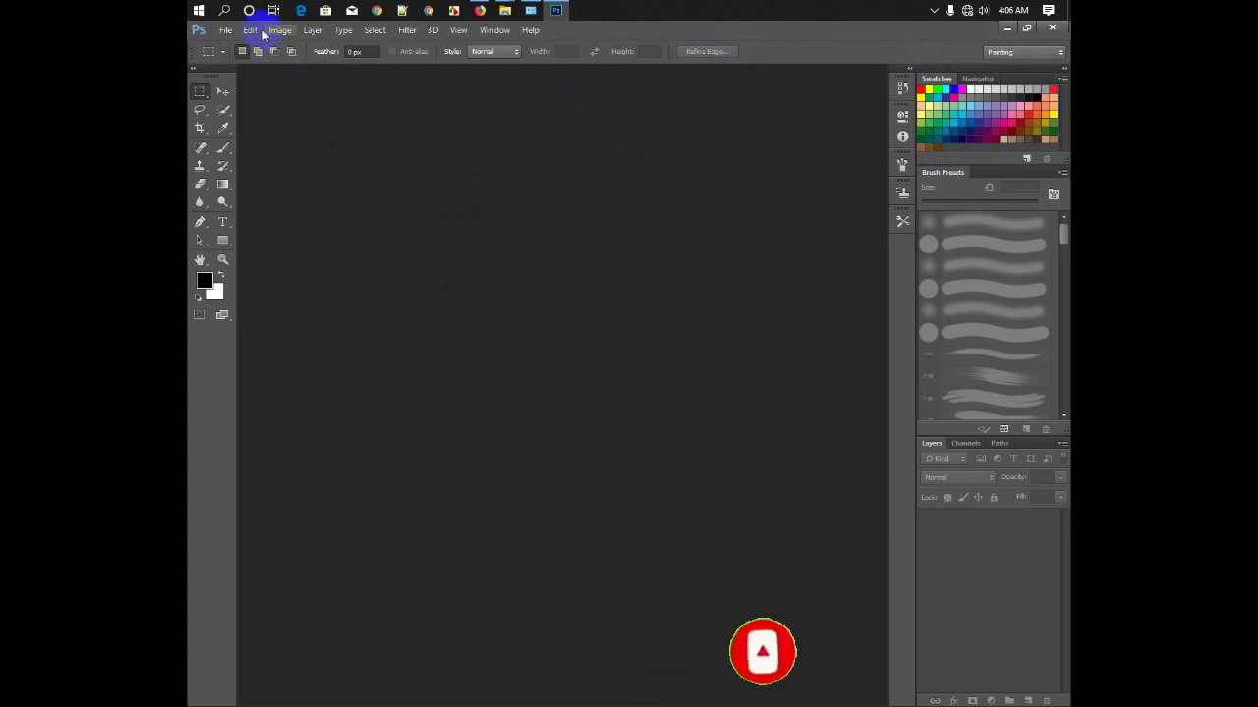
Open Capture1.JPG from the Desktop and convert its Background into Layer 0
{"action": "left_click", "coordinate": [222, 32]}
{"action": "left_click", "coordinate": [227, 59]}
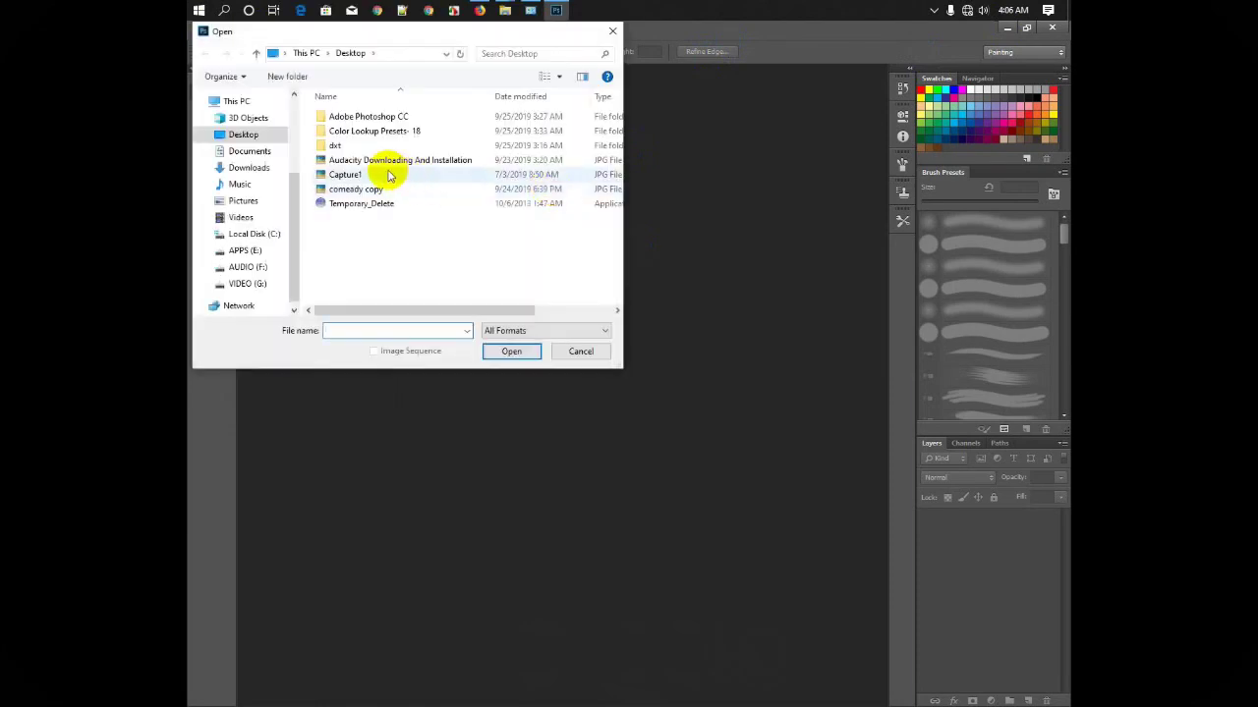
{"action": "left_click", "coordinate": [342, 174]}
{"action": "left_click", "coordinate": [511, 351]}
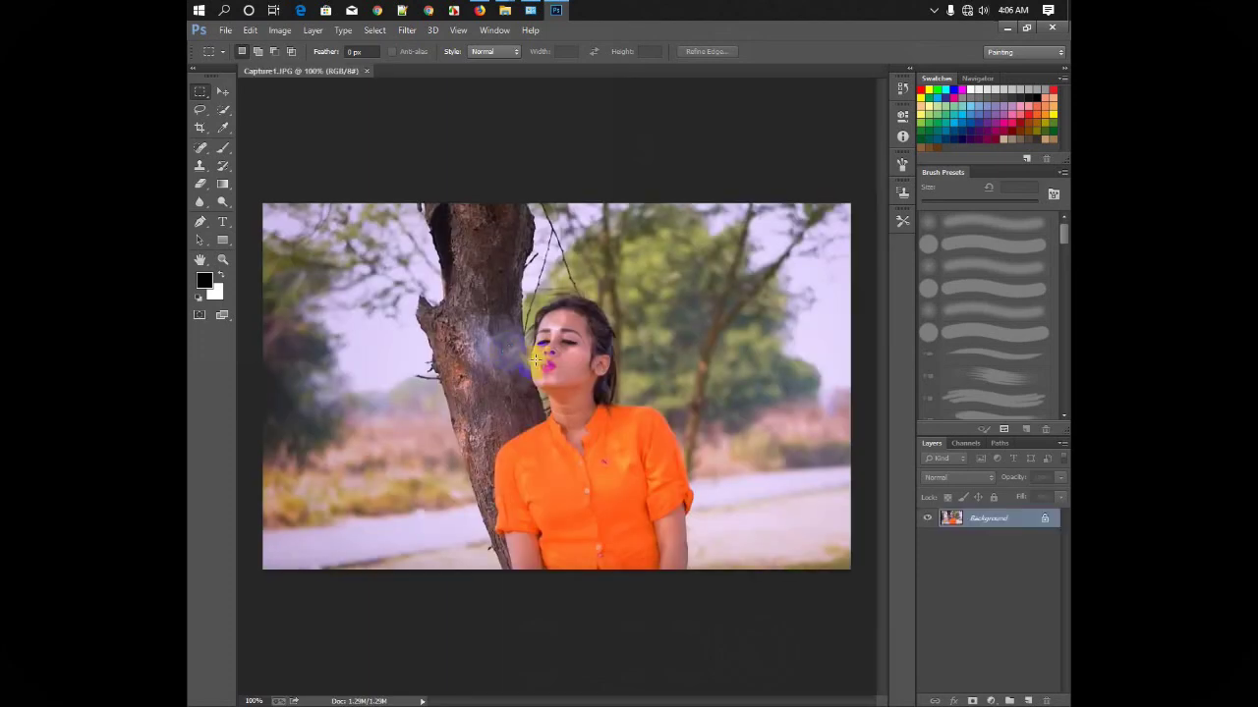
{"action": "double_click", "coordinate": [1016, 518]}
{"action": "left_click", "coordinate": [743, 222]}
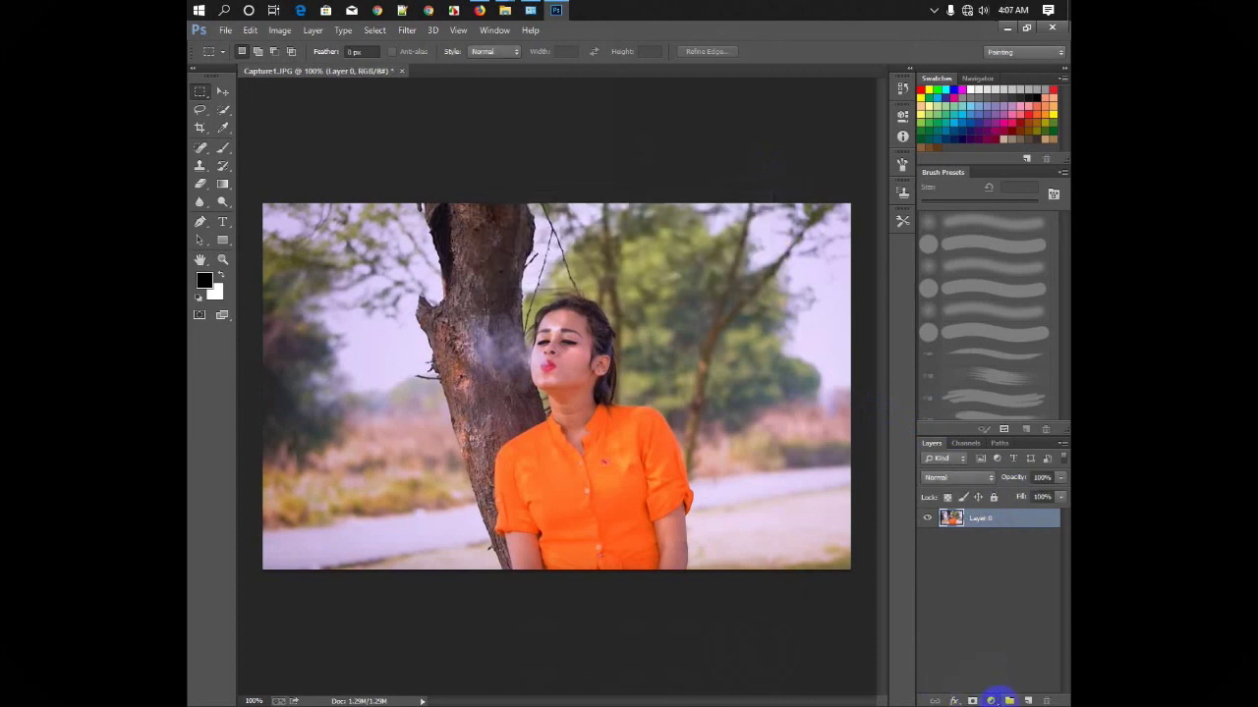
Add a Color Lookup layer using a PI Sony CUBE LUT, then dock the Properties panel
{"action": "left_click", "coordinate": [992, 700]}
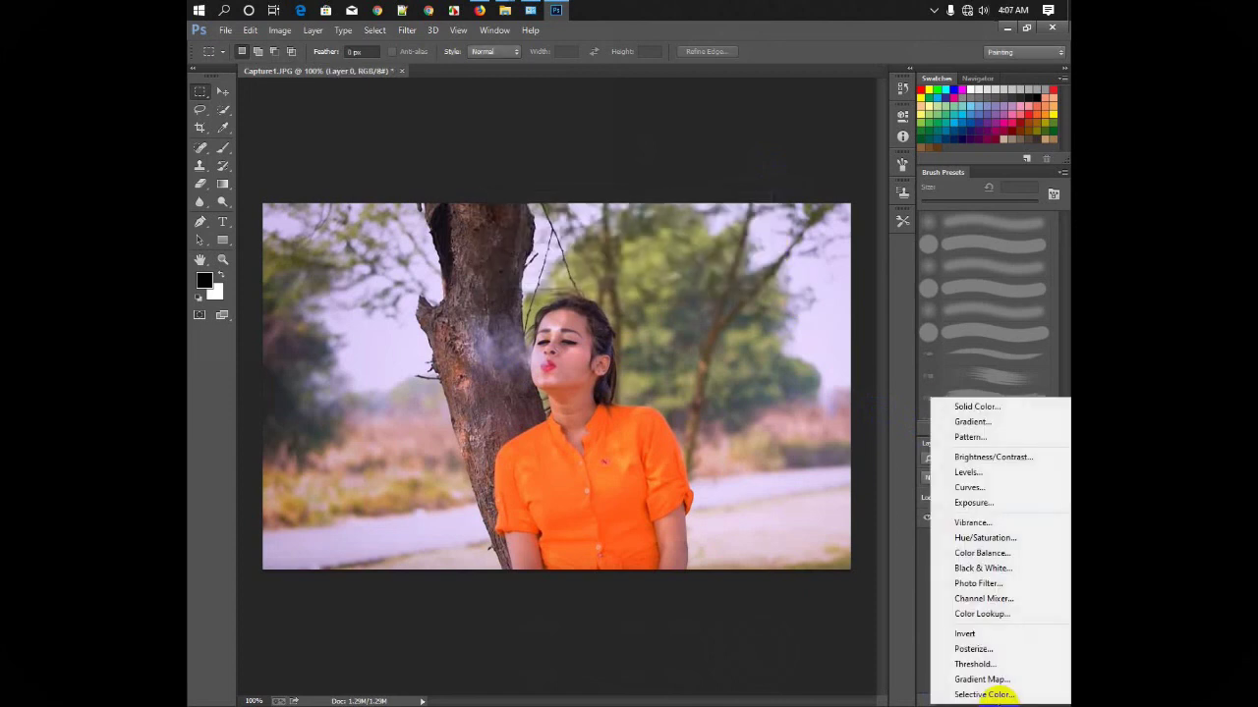
{"action": "left_click", "coordinate": [985, 616]}
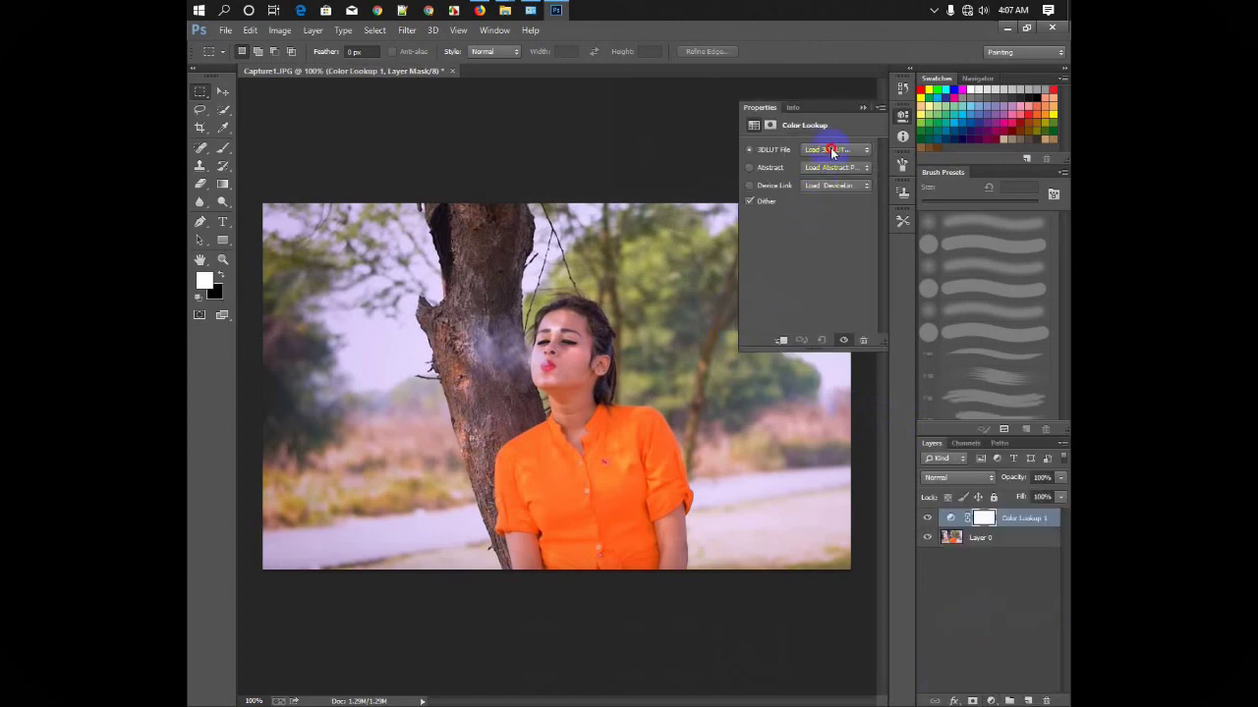
{"action": "left_click", "coordinate": [832, 150]}
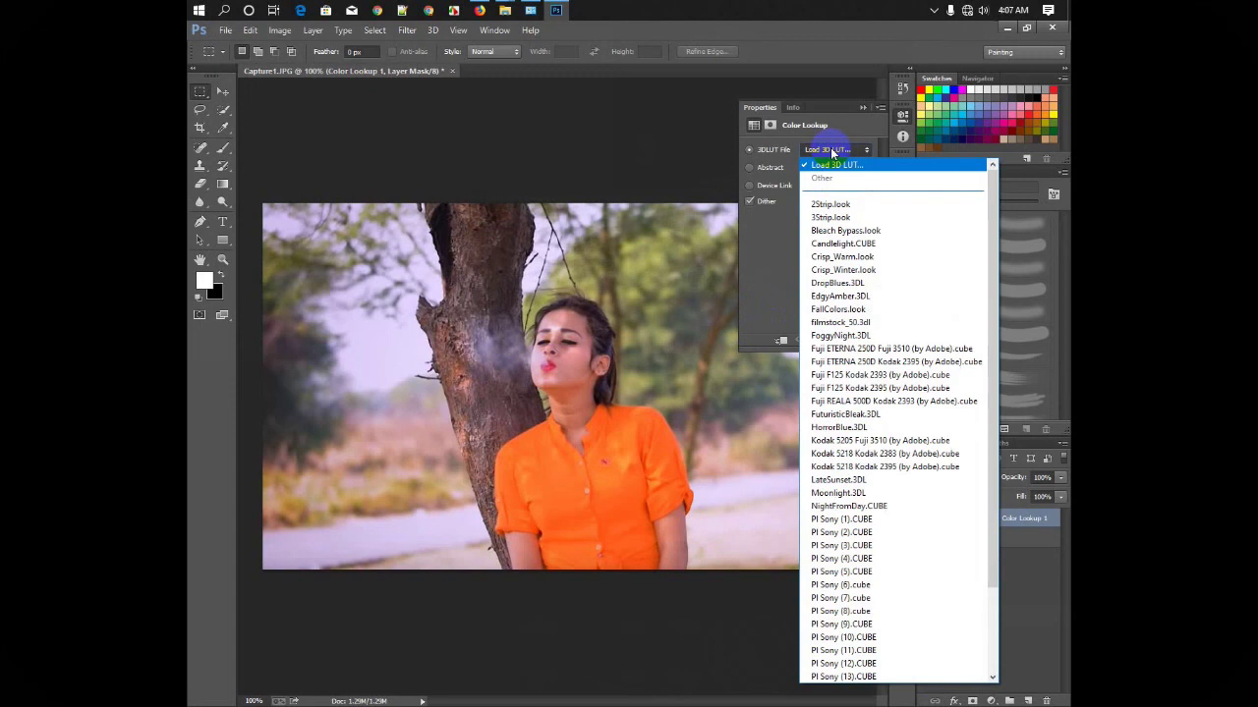
{"action": "key", "text": "Down"}
{"action": "key", "text": "Down"}
{"action": "key", "text": "Down"}
{"action": "key", "text": "Down"}
{"action": "key", "text": "Down"}
{"action": "key", "text": "Down"}
{"action": "key", "text": "Down"}
{"action": "key", "text": "Down"}
{"action": "key", "text": "Down"}
{"action": "key", "text": "Down"}
{"action": "key", "text": "Down"}
{"action": "key", "text": "Down"}
{"action": "key", "text": "Down"}
{"action": "key", "text": "Down"}
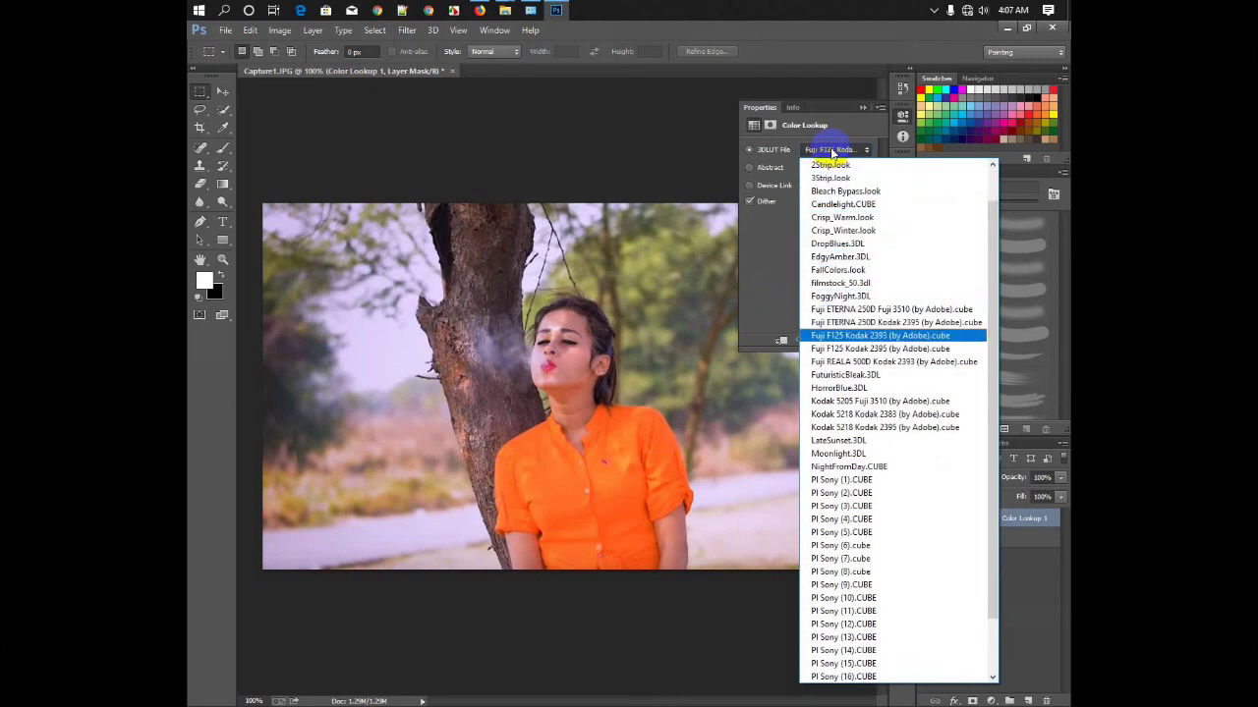
{"action": "key", "text": "Down"}
{"action": "key", "text": "Down"}
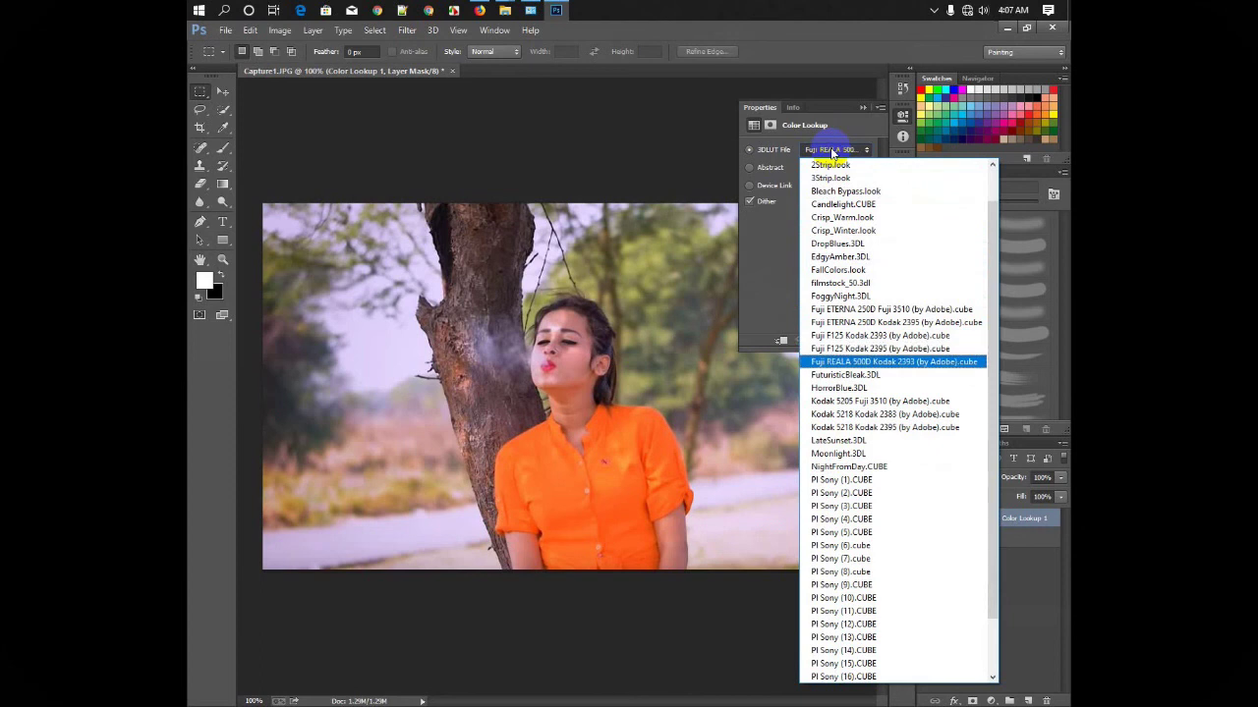
{"action": "left_click", "coordinate": [870, 479]}
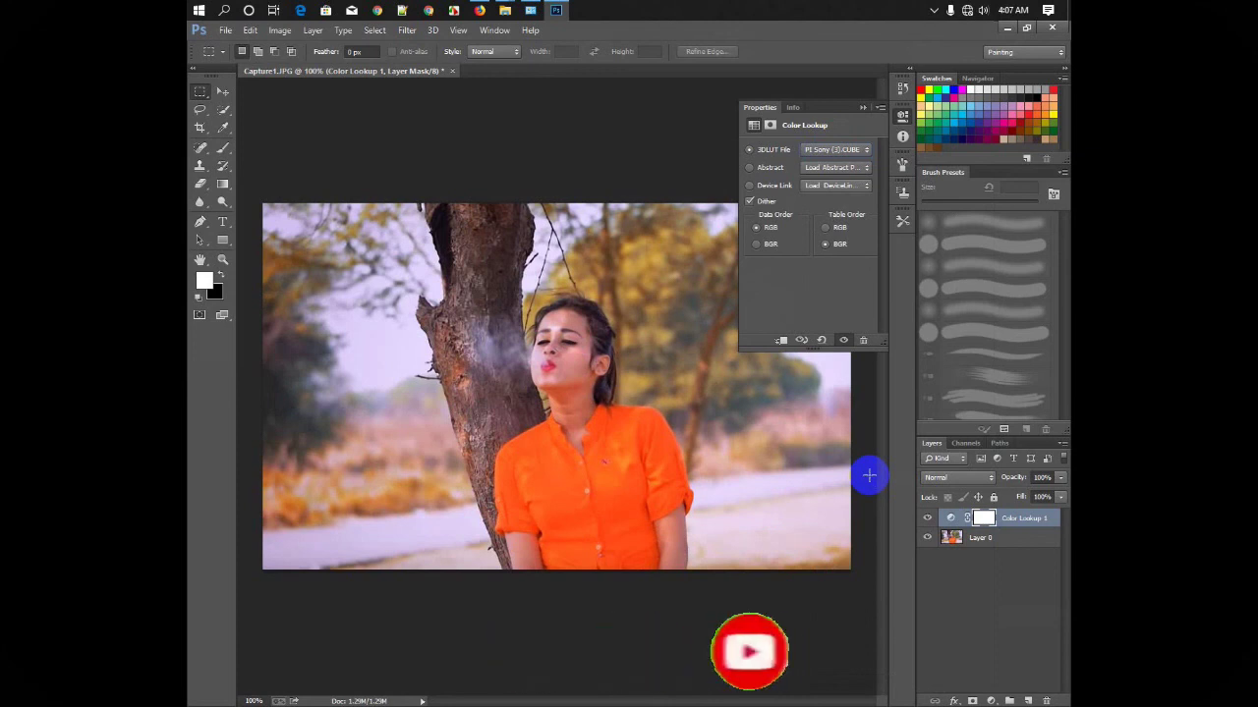
{"action": "key", "text": "Down"}
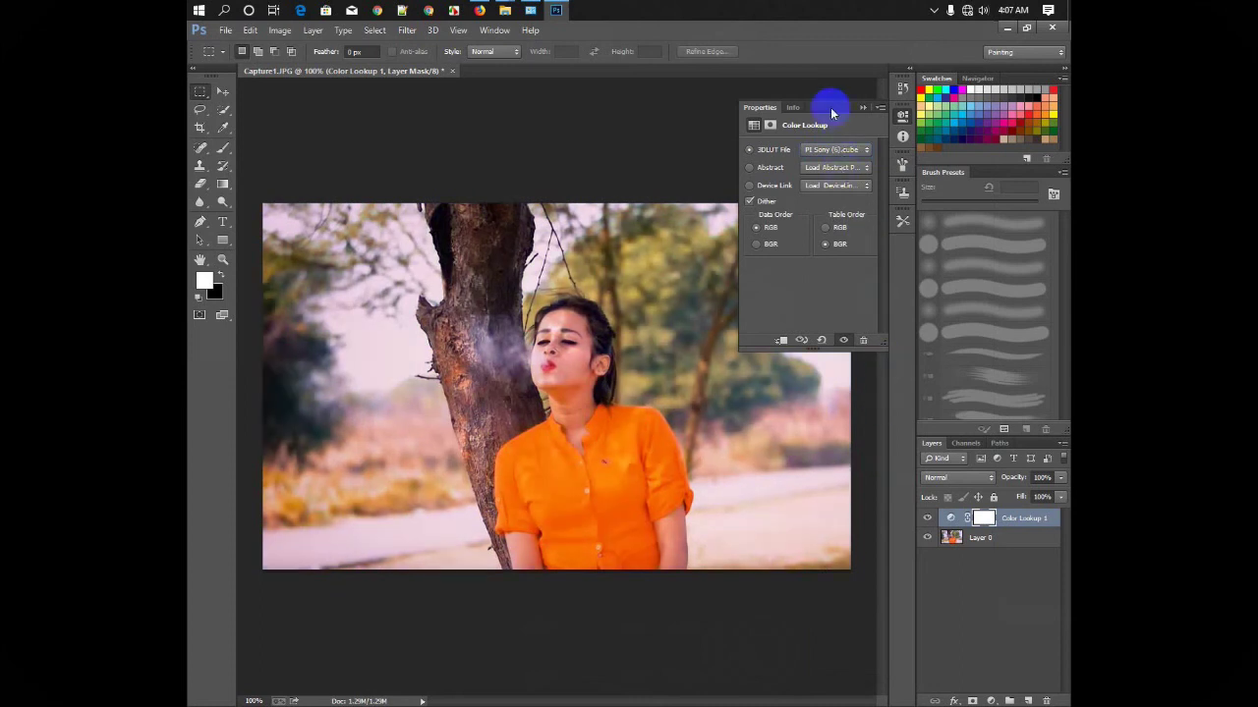
{"action": "mouse_move", "coordinate": [865, 106]}
{"action": "left_mouse_down"}
{"action": "mouse_move", "coordinate": [948, 116]}
{"action": "mouse_move", "coordinate": [799, 59]}
{"action": "left_mouse_up"}
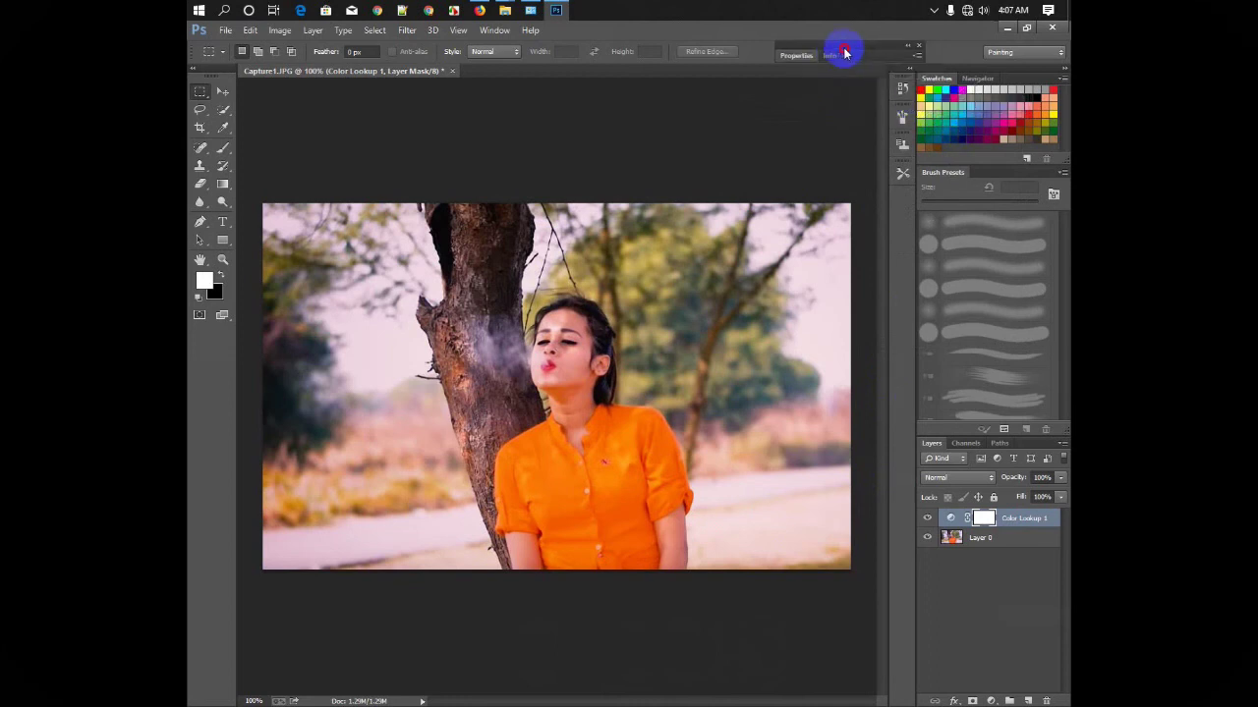
Step the Color Lookup LUT from PI Sony (6).cube to TensionGreen.3DL, then collapse the panel
{"action": "left_click", "coordinate": [794, 50]}
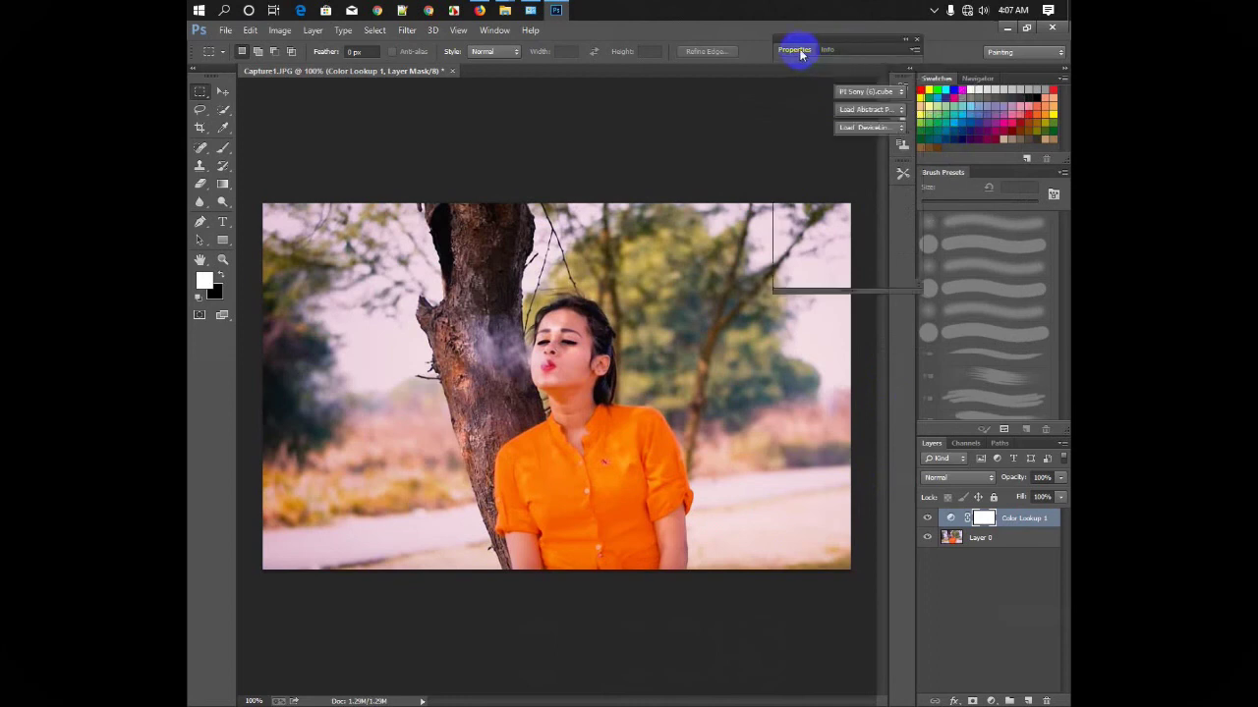
{"action": "left_click", "coordinate": [870, 91]}
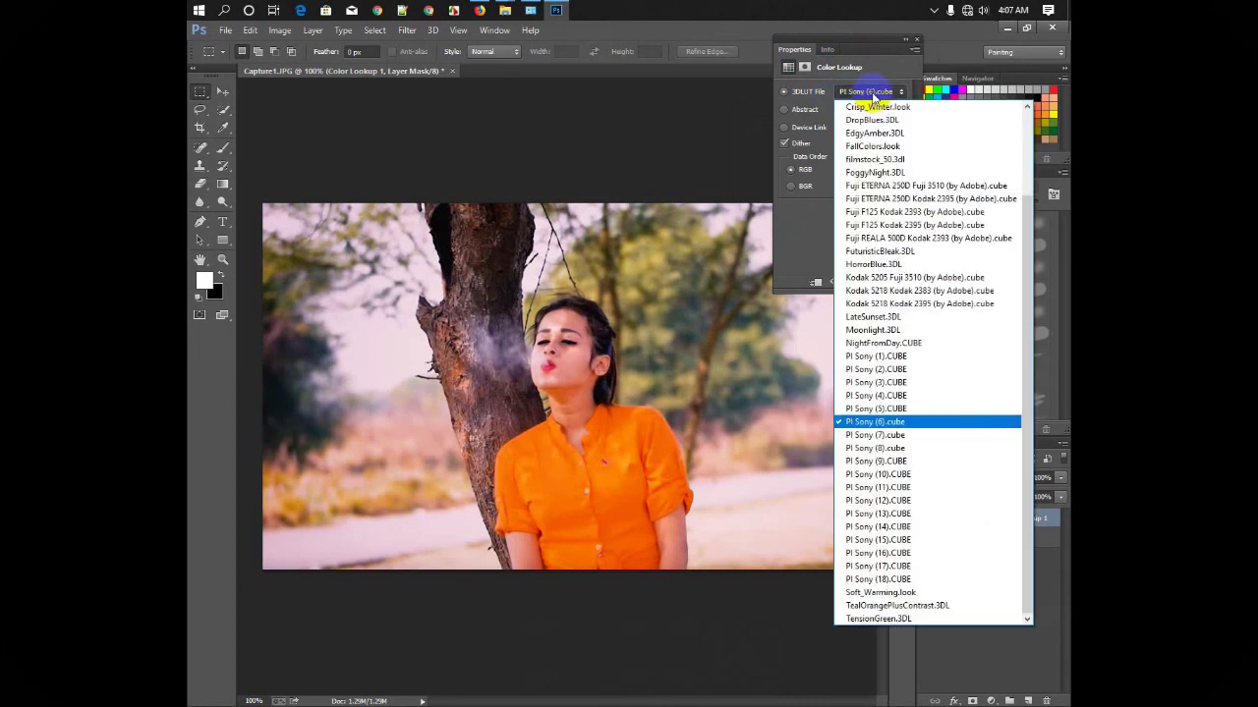
{"action": "left_click", "coordinate": [872, 95]}
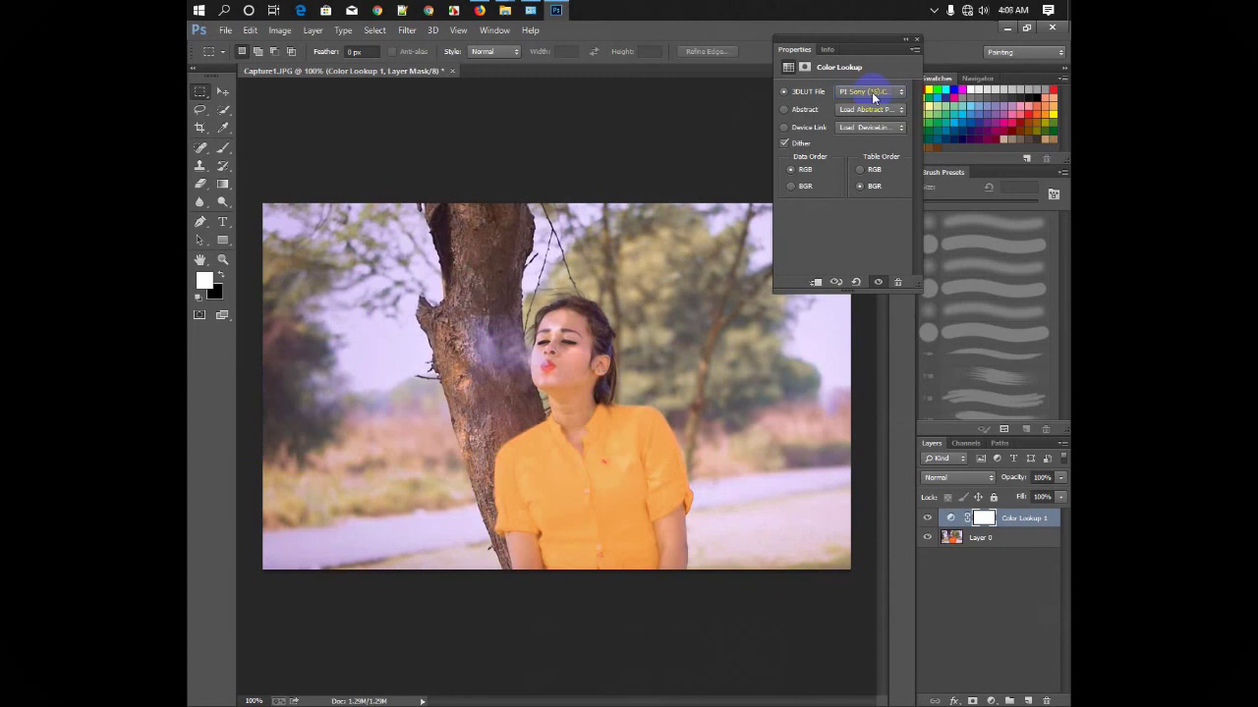
{"action": "key", "text": "Down"}
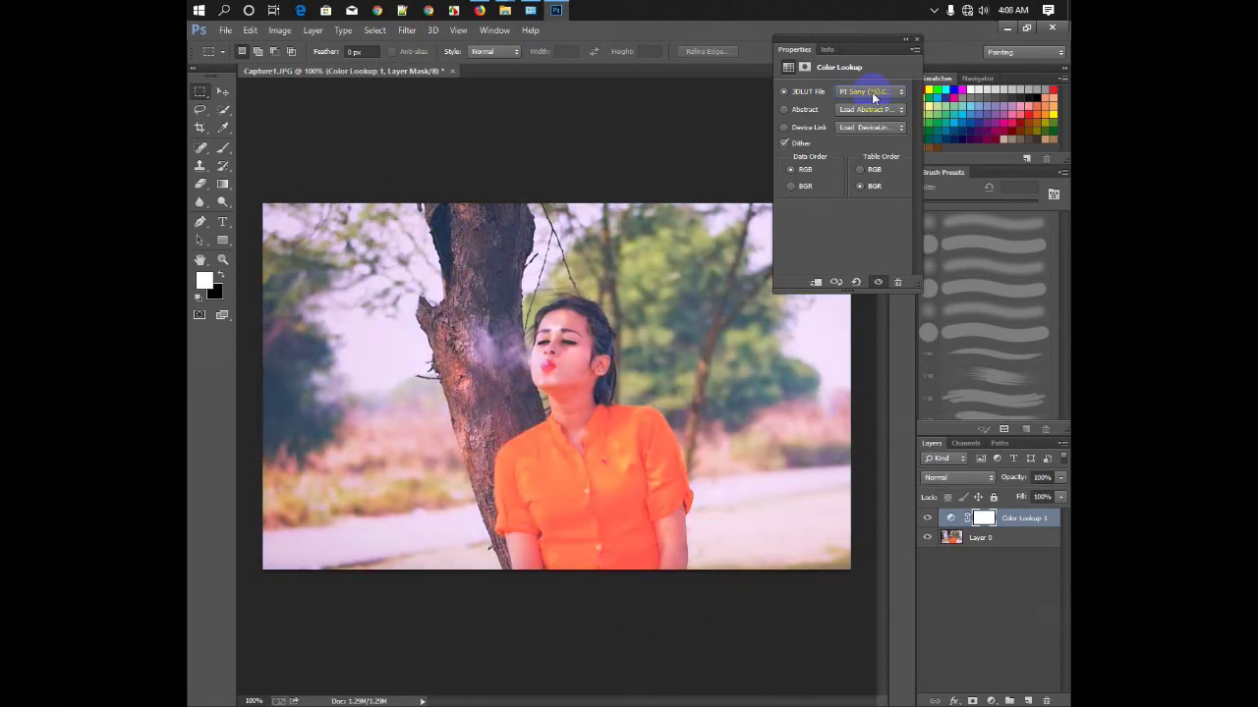
{"action": "key", "text": "Down"}
{"action": "key", "text": "Down"}
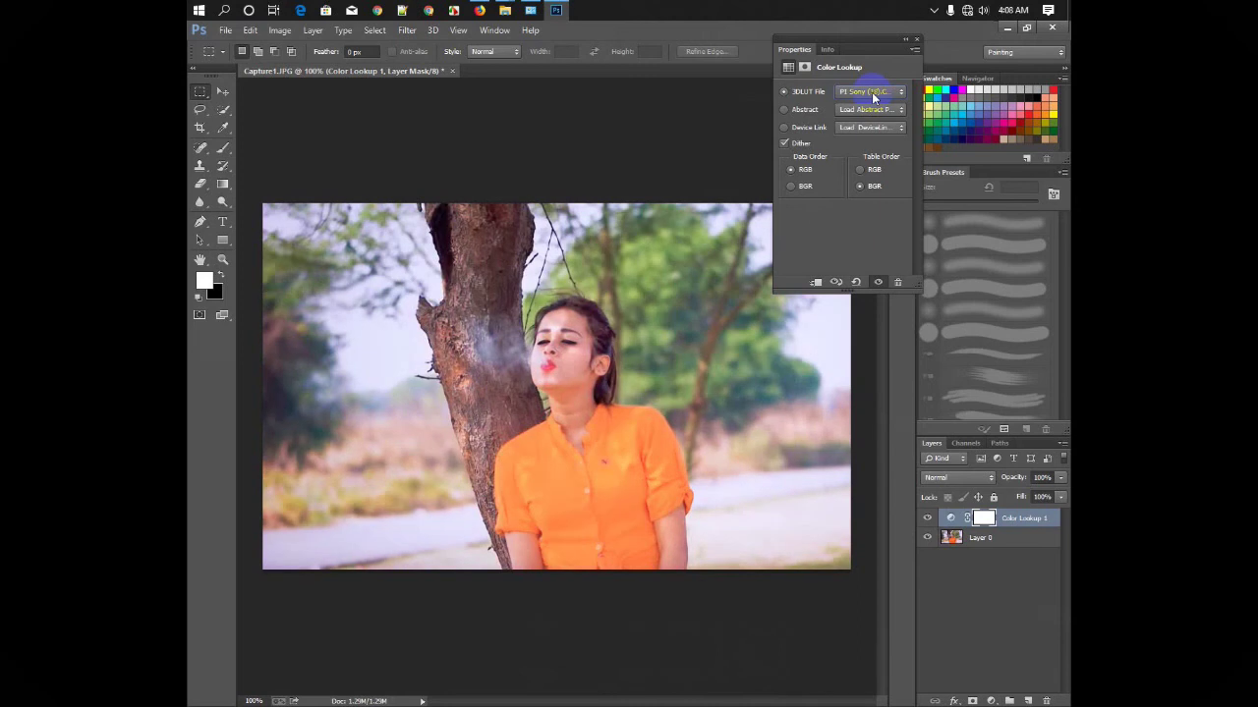
{"action": "key", "text": "Down"}
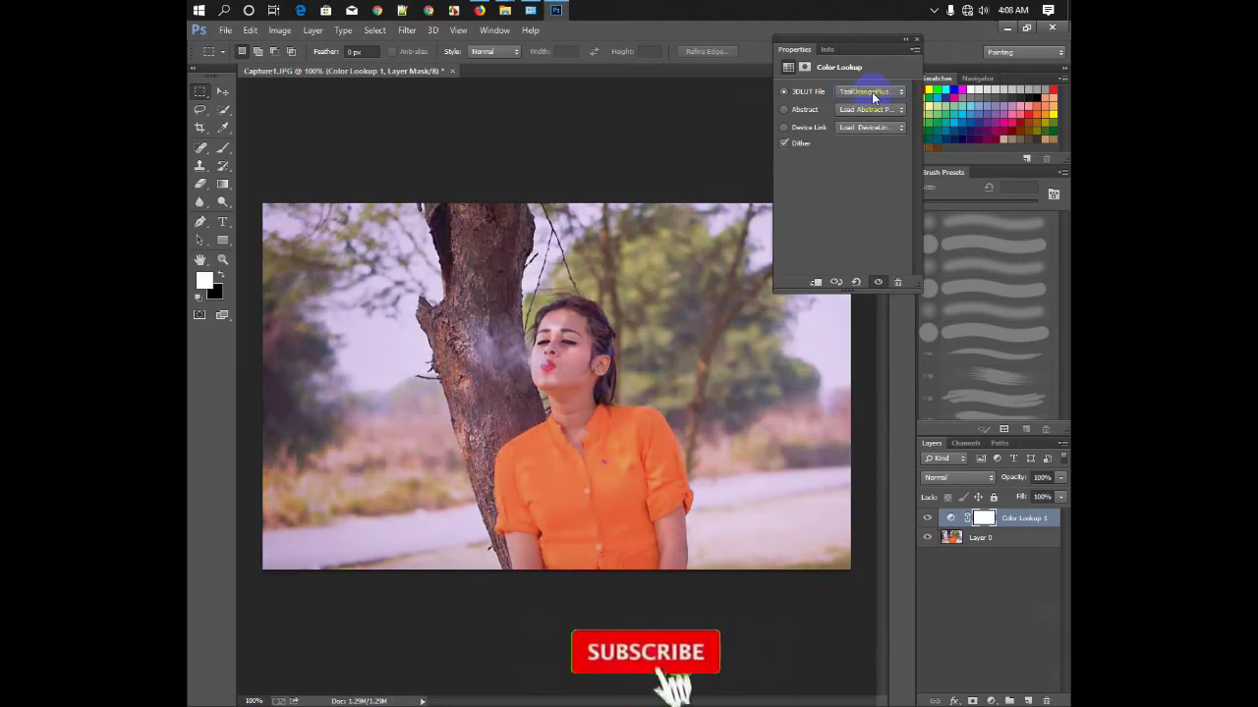
{"action": "key", "text": "Down"}
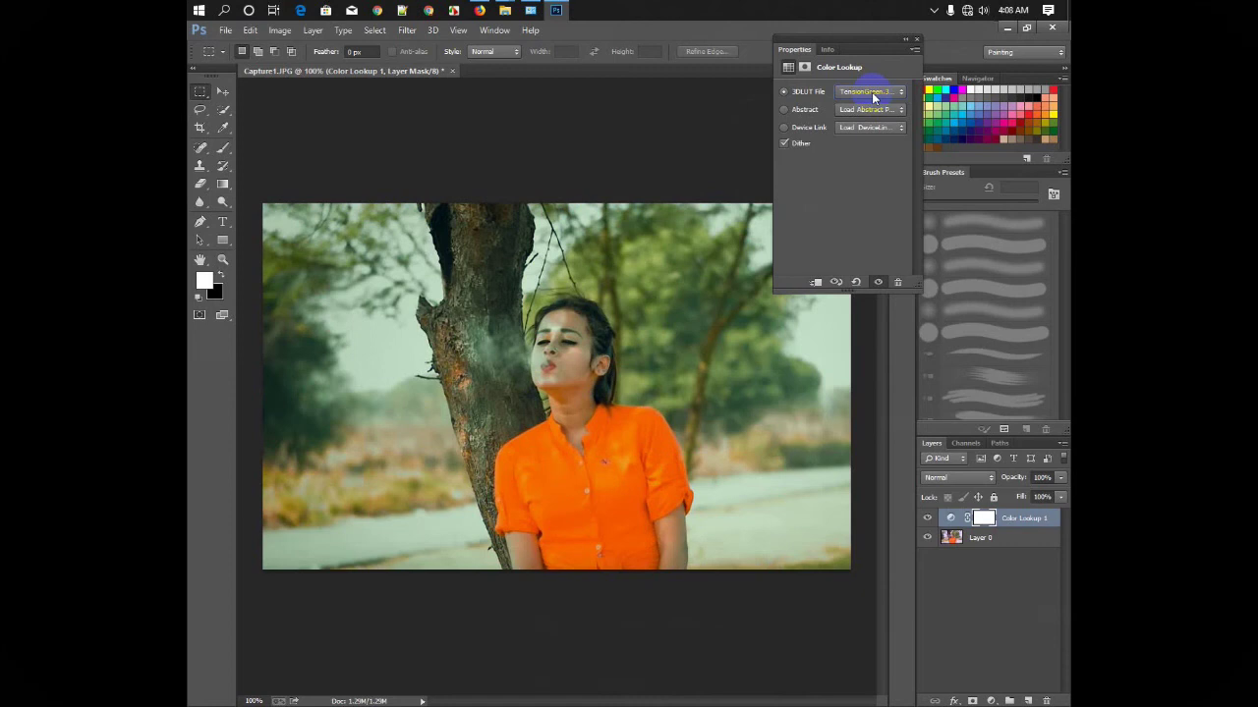
{"action": "left_click", "coordinate": [915, 42]}
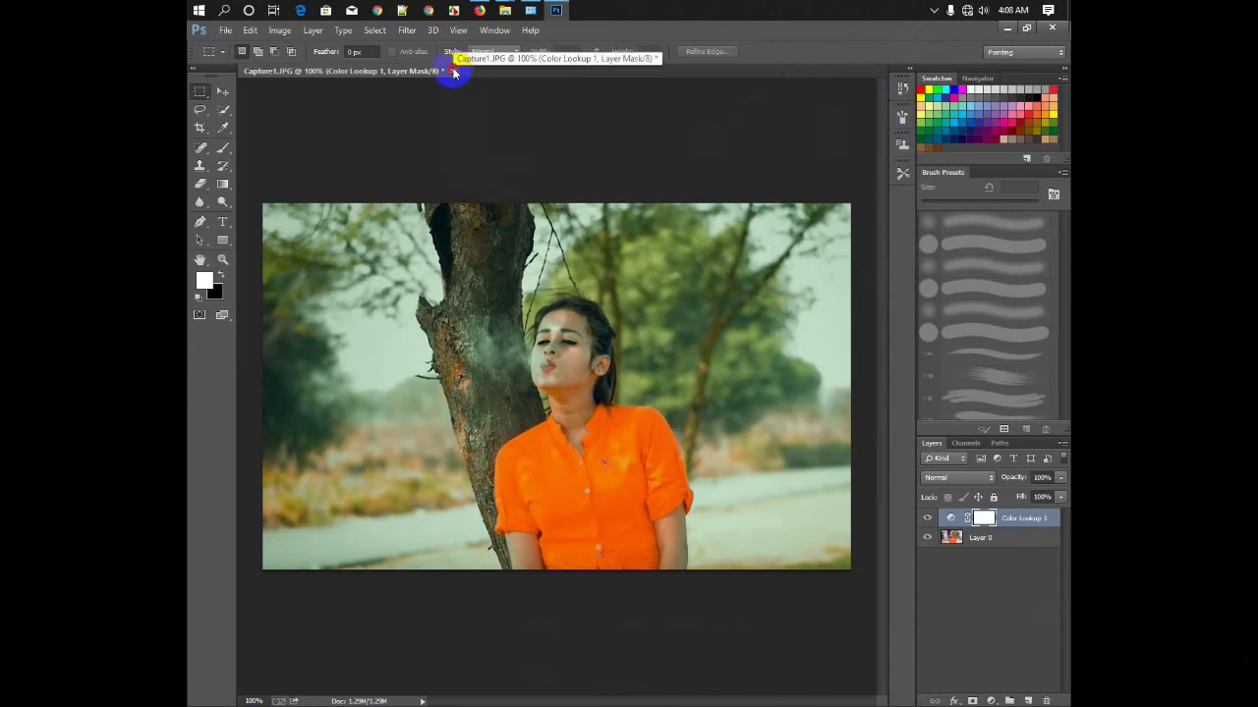
Close Capture1 without saving and quit Photoshop
{"action": "left_click", "coordinate": [453, 72]}
{"action": "left_click", "coordinate": [637, 296]}
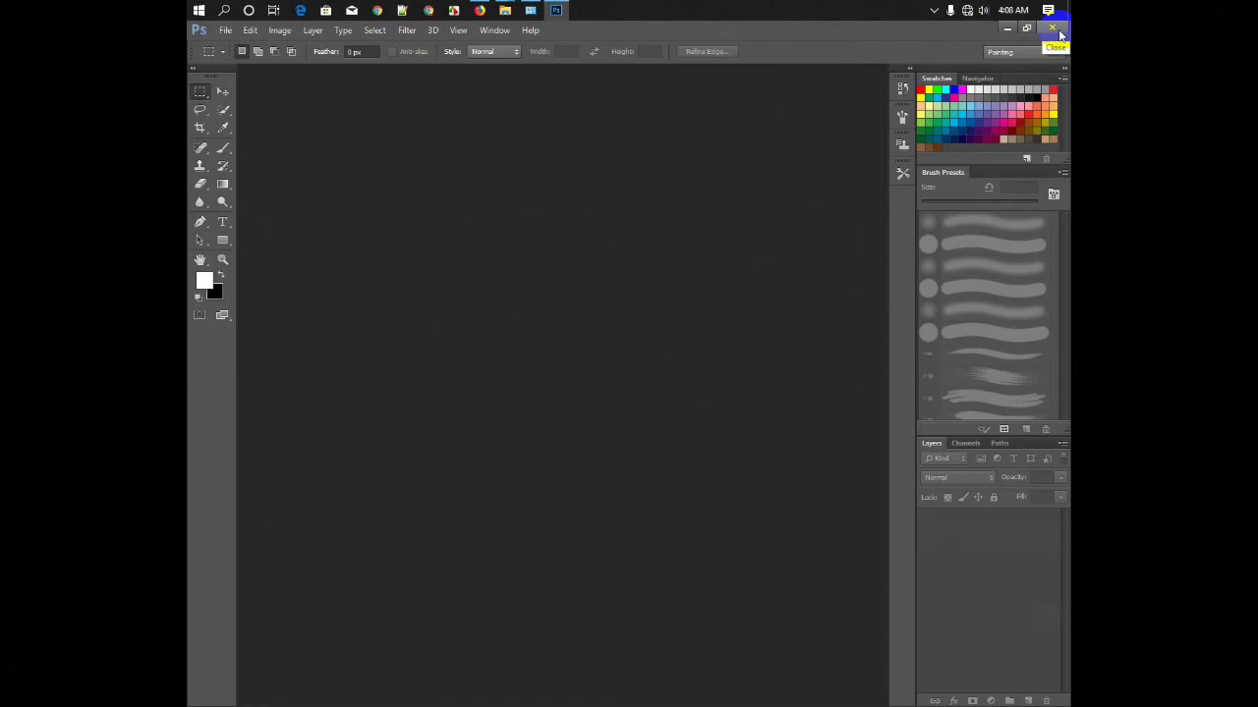
{"action": "left_click", "coordinate": [1056, 30]}
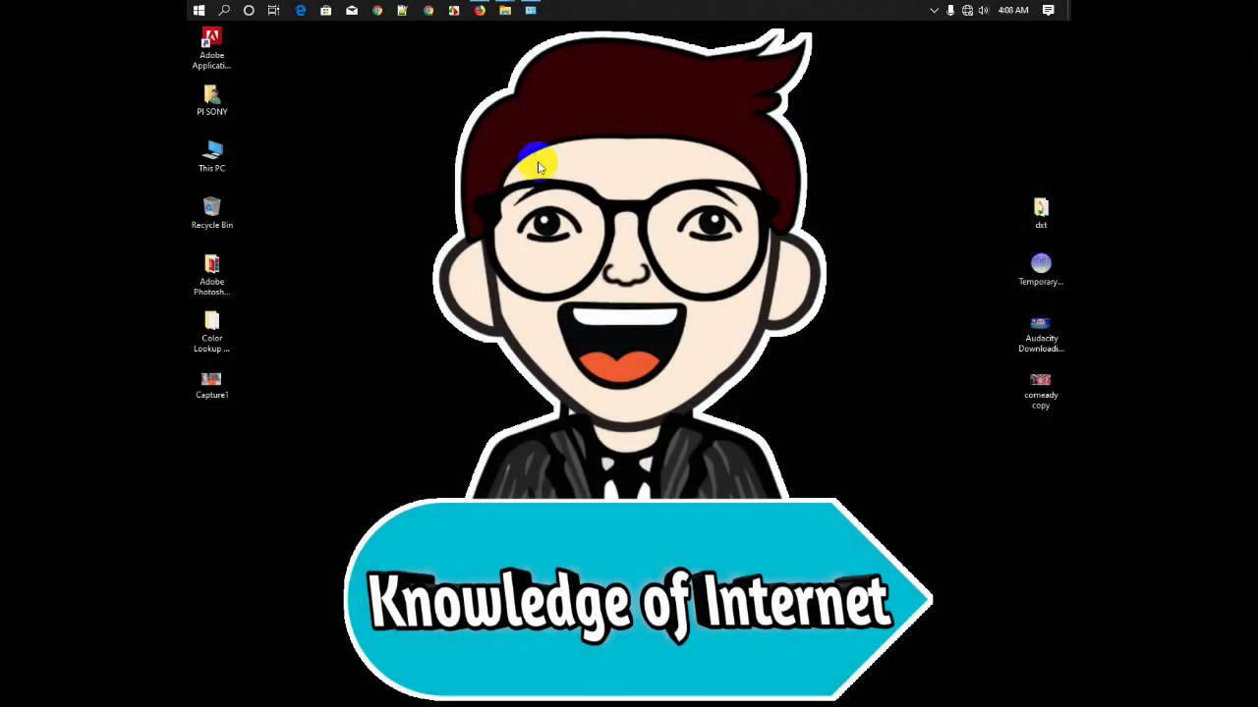